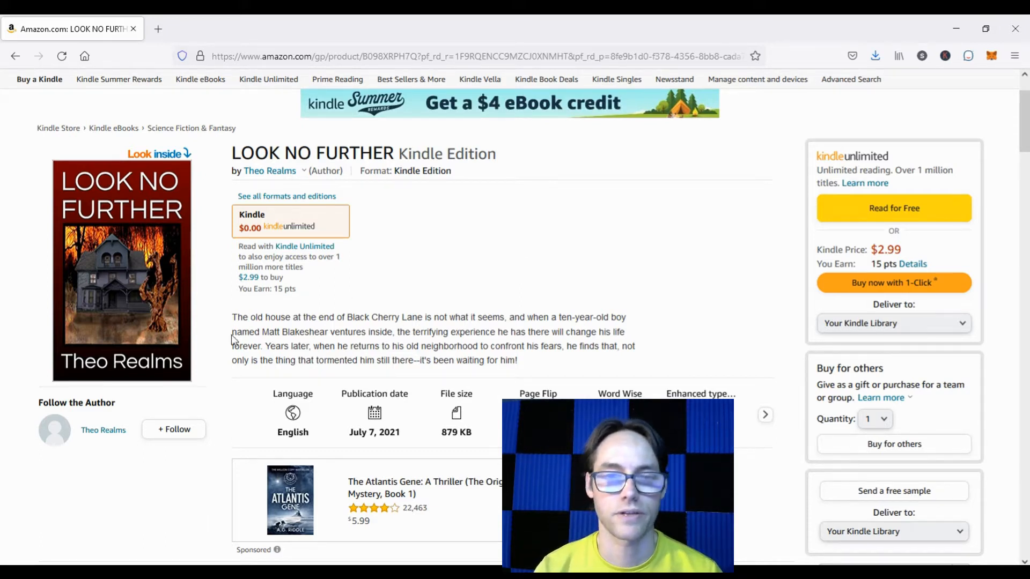
{"action": "scroll", "coordinate": [552, 244], "scroll_direction": "down", "scroll_amount": 2}
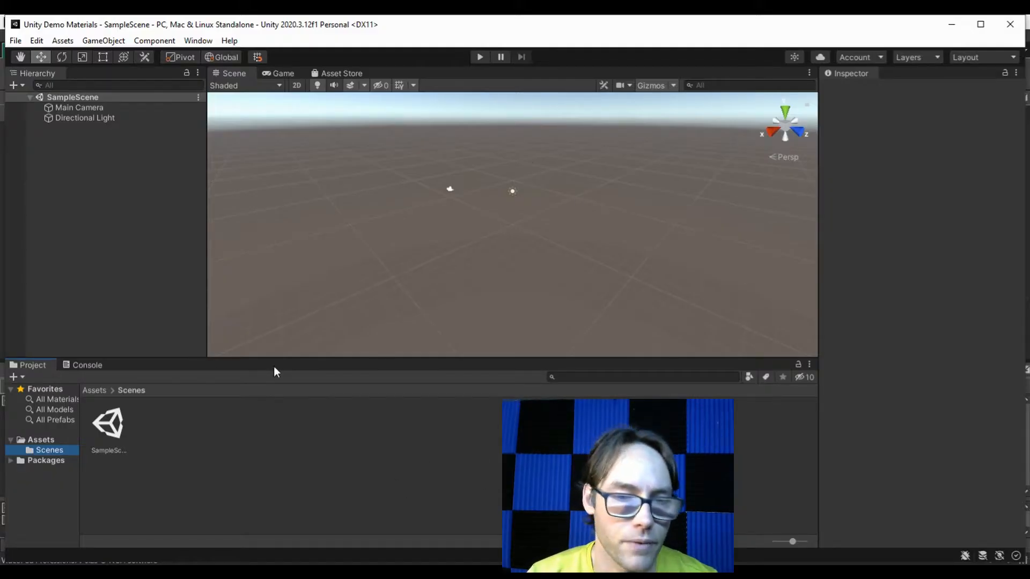
- Open the project's root Assets folder and add a plane object to SampleScene
{"action": "left_click", "coordinate": [118, 424]}
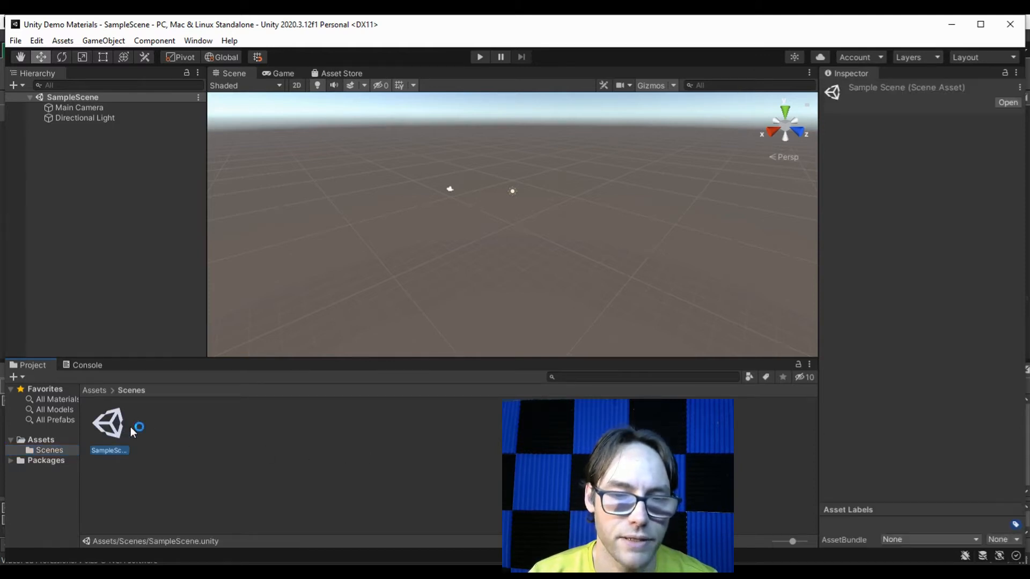
{"action": "left_click", "coordinate": [41, 439]}
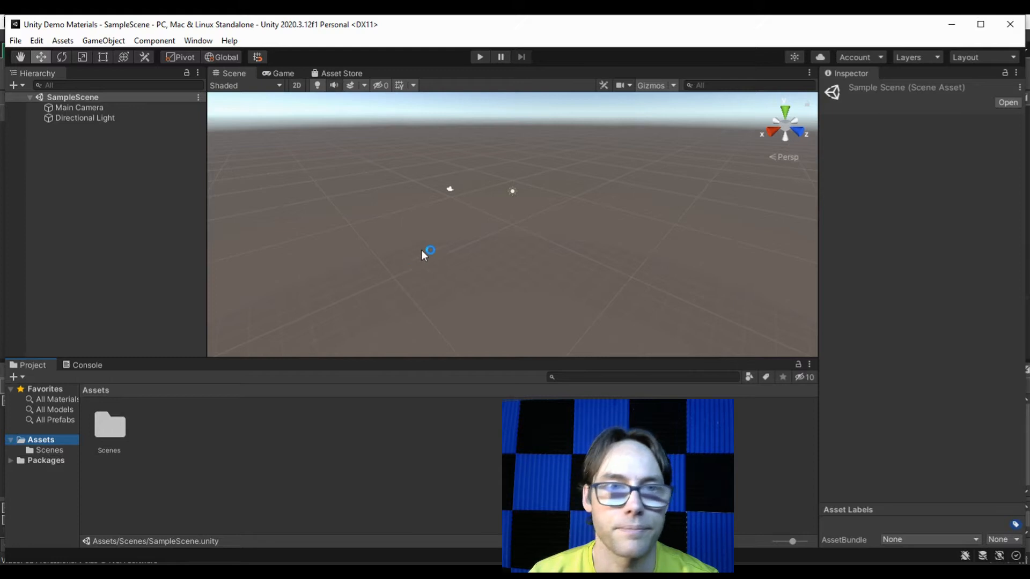
{"action": "right_click", "coordinate": [102, 156]}
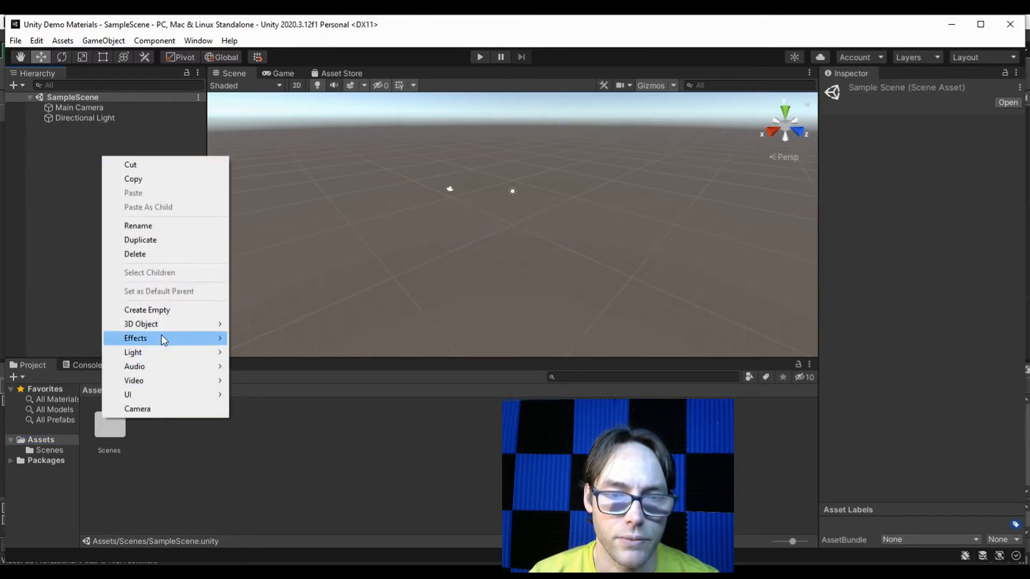
{"action": "mouse_move", "coordinate": [163, 325]}
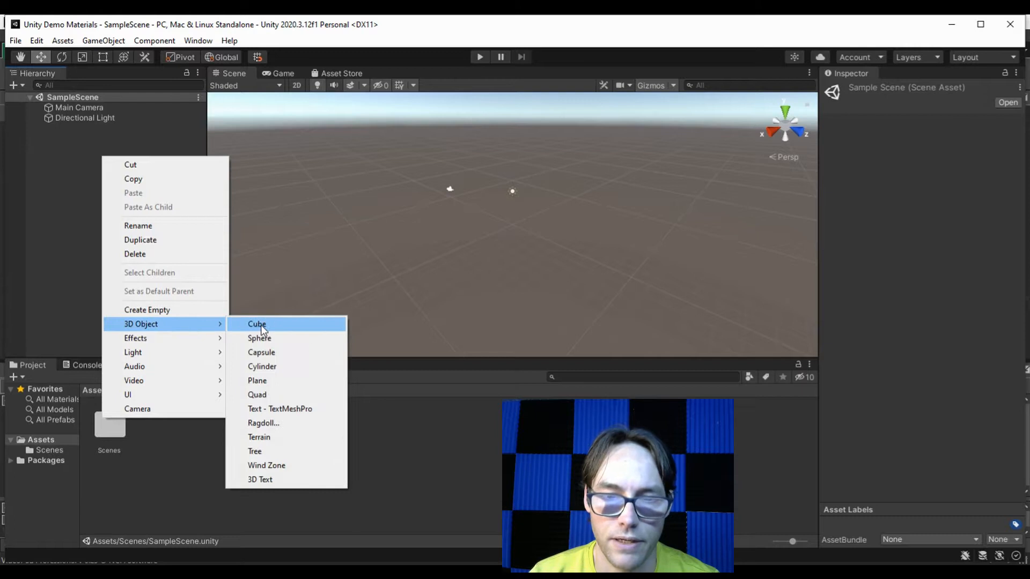
{"action": "left_click", "coordinate": [287, 379]}
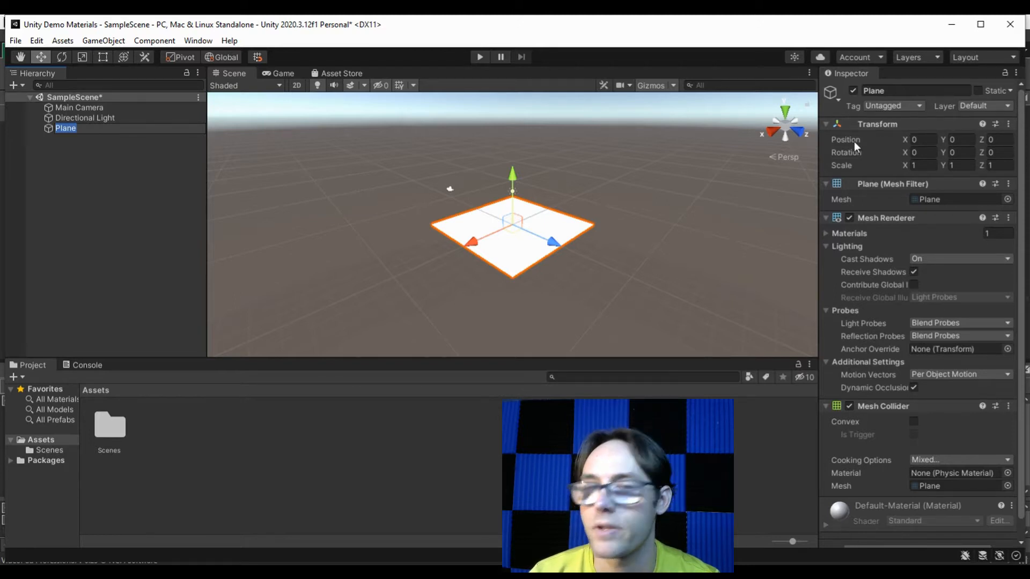
- Expand the default material on the plane and examine its shader and map settings
{"action": "scroll", "coordinate": [594, 257], "scroll_direction": "up", "scroll_amount": 5}
{"action": "scroll", "coordinate": [597, 262], "scroll_direction": "down", "scroll_amount": 1}
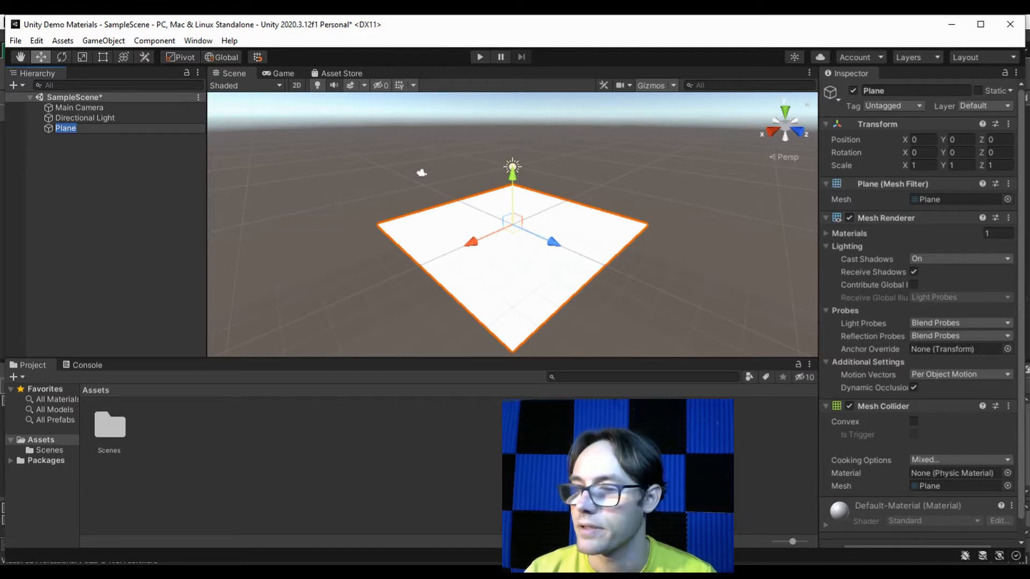
{"action": "left_click", "coordinate": [499, 280]}
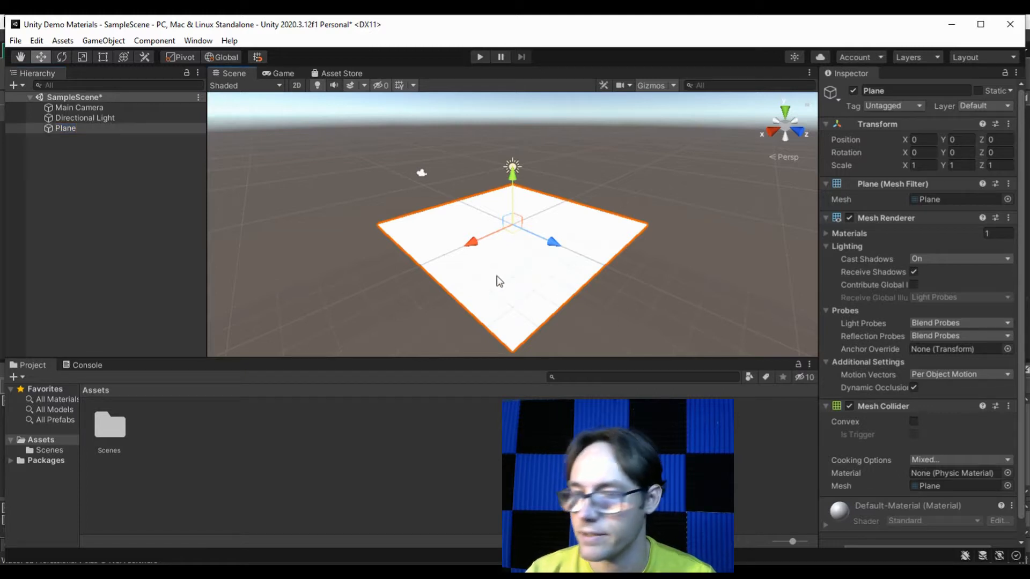
{"action": "scroll", "coordinate": [870, 420], "scroll_direction": "down", "scroll_amount": 1}
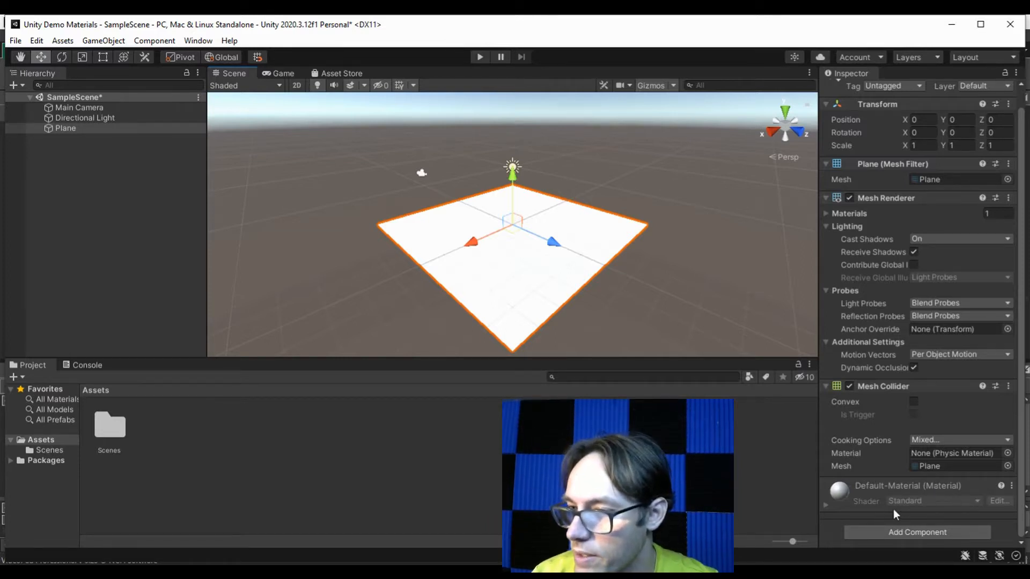
{"action": "left_click", "coordinate": [997, 501]}
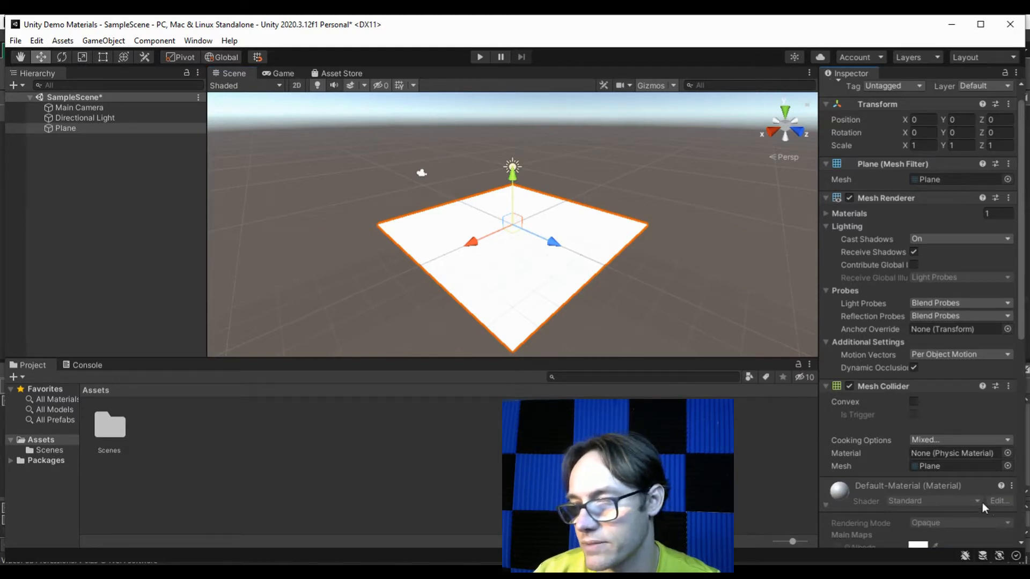
{"action": "scroll", "coordinate": [949, 457], "scroll_direction": "down", "scroll_amount": 5}
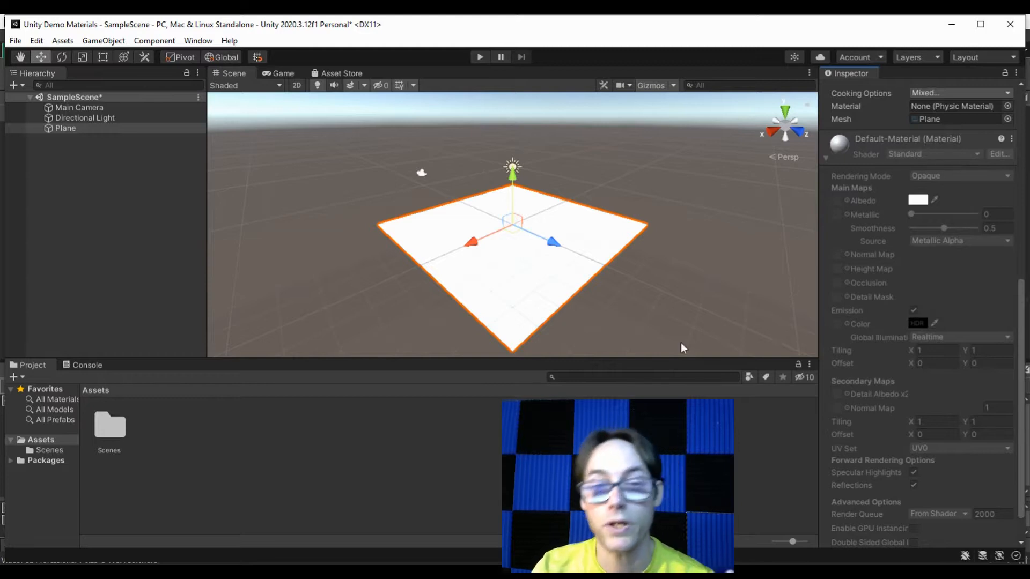
- Create a new material in the Assets folder and name it MyMaterial
{"action": "right_click", "coordinate": [169, 420]}
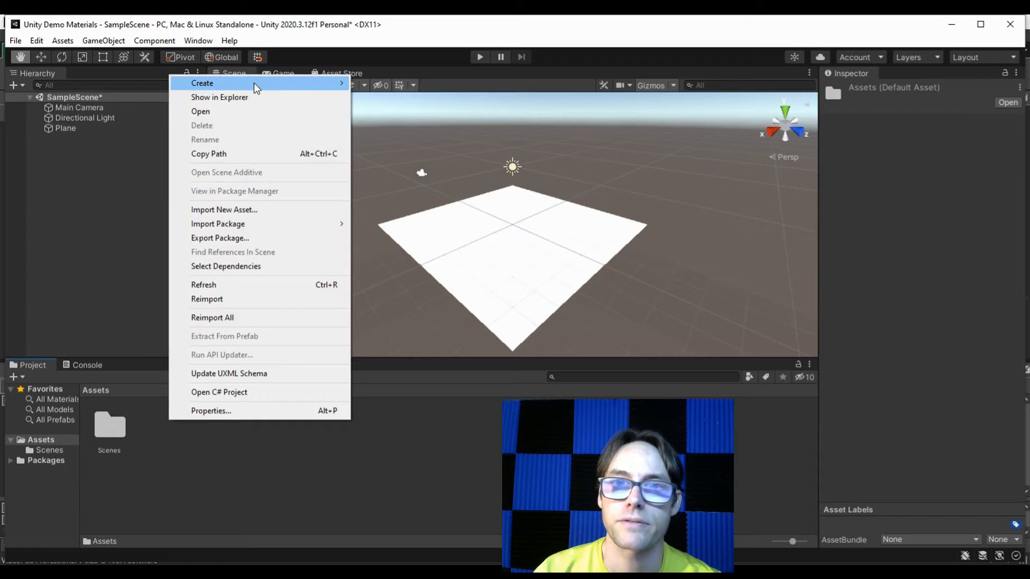
{"action": "mouse_move", "coordinate": [250, 81]}
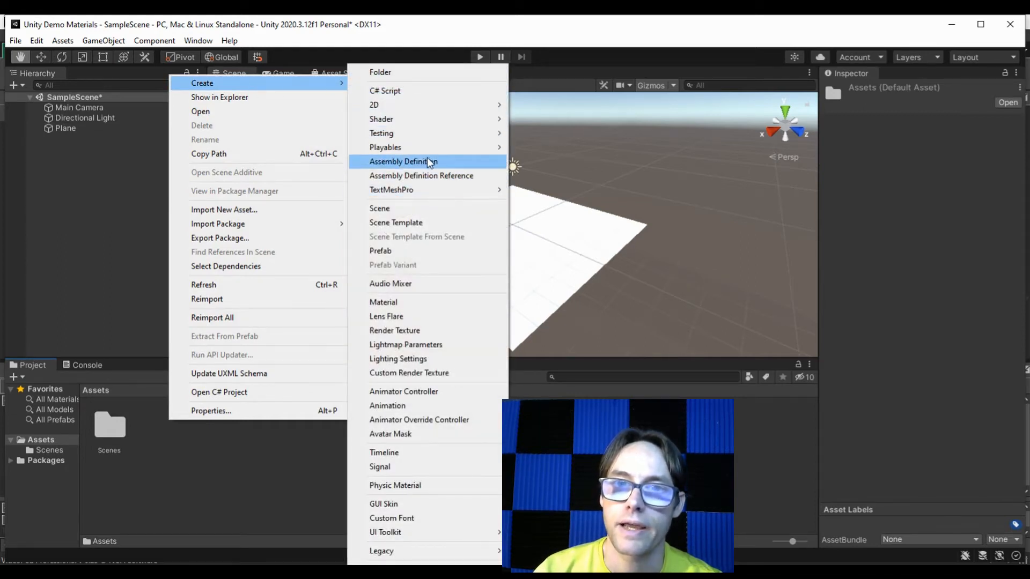
{"action": "mouse_move", "coordinate": [415, 119]}
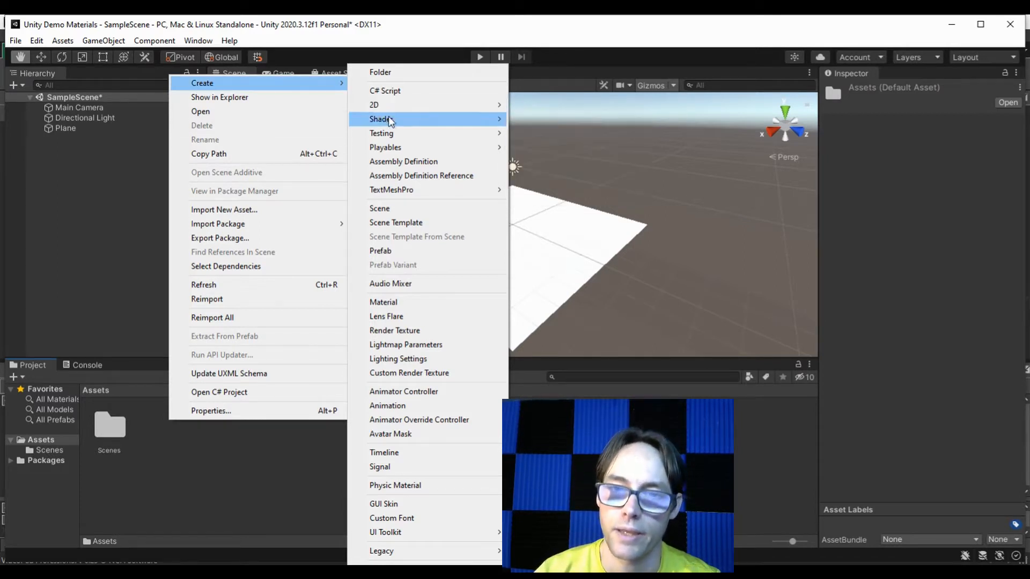
{"action": "left_click", "coordinate": [400, 303]}
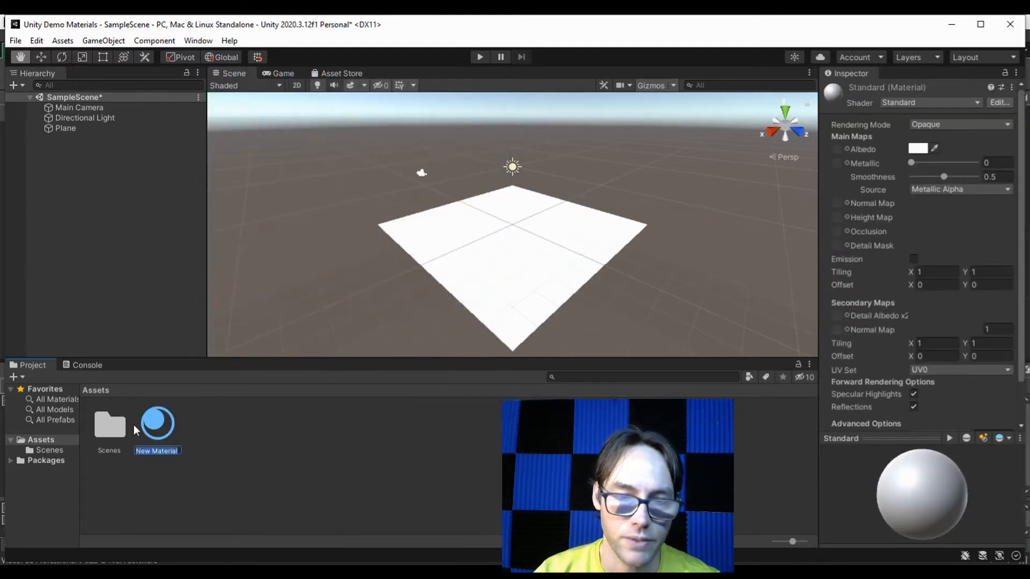
{"action": "type", "text": "w"}
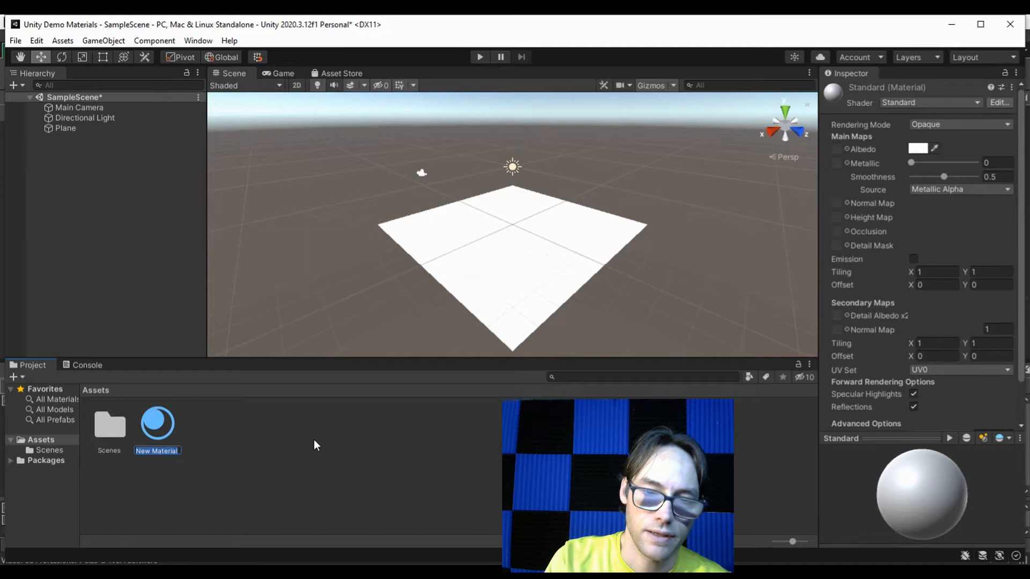
{"action": "type", "text": "MyMat"}
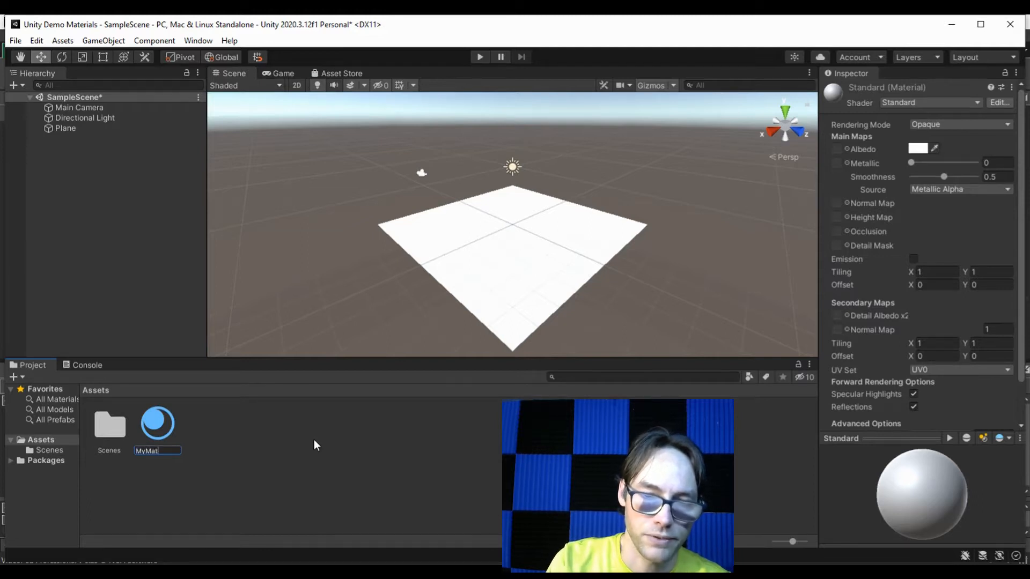
{"action": "type", "text": "erial"}
{"action": "key", "text": "Return"}
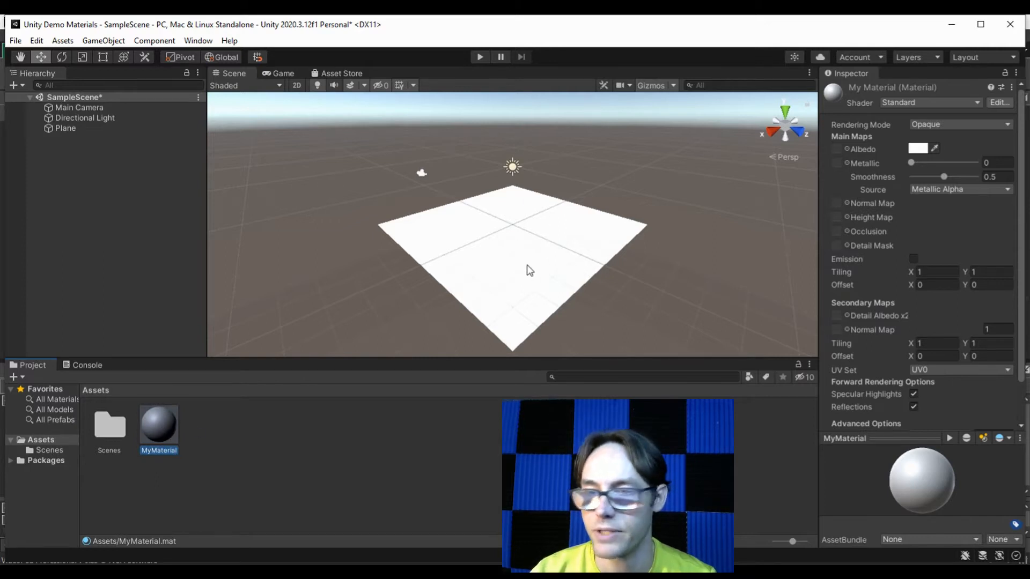
- Apply MyMaterial to the plane and select the plane to view its assigned material
{"action": "left_click_drag", "start_coordinate": [167, 429], "coordinate": [508, 261]}
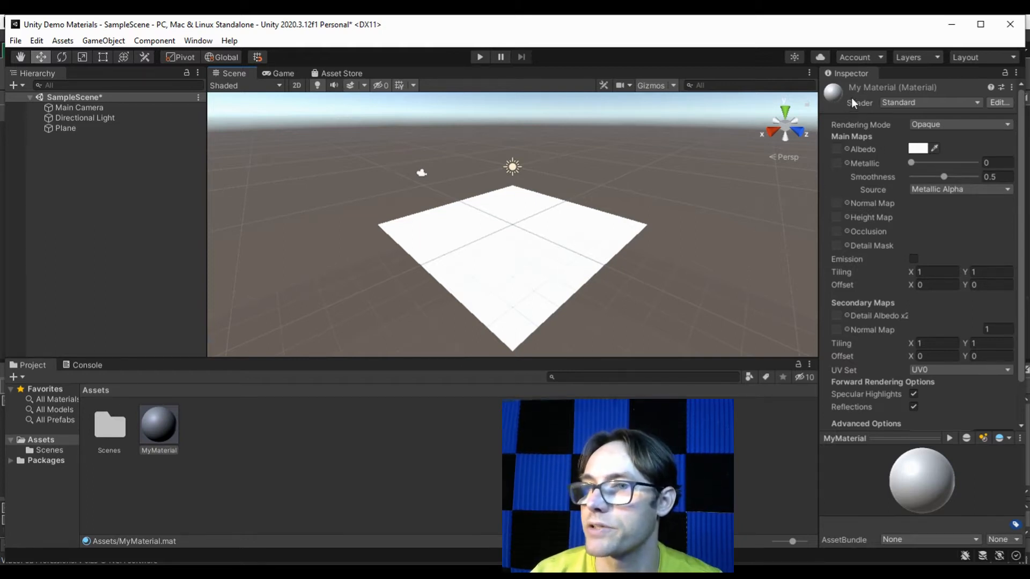
{"action": "left_click", "coordinate": [518, 261]}
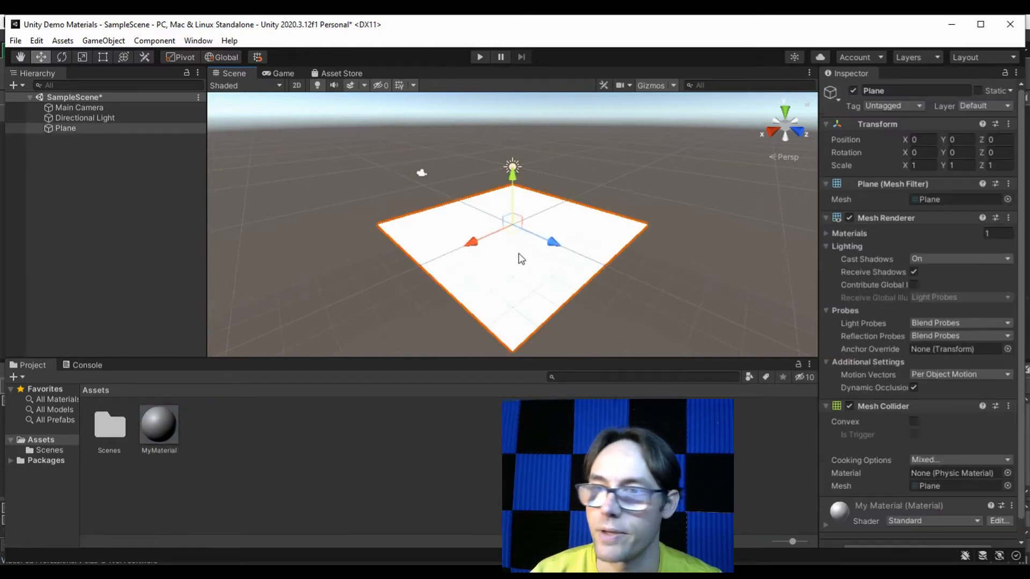
{"action": "scroll", "coordinate": [872, 236], "scroll_direction": "down", "scroll_amount": 1}
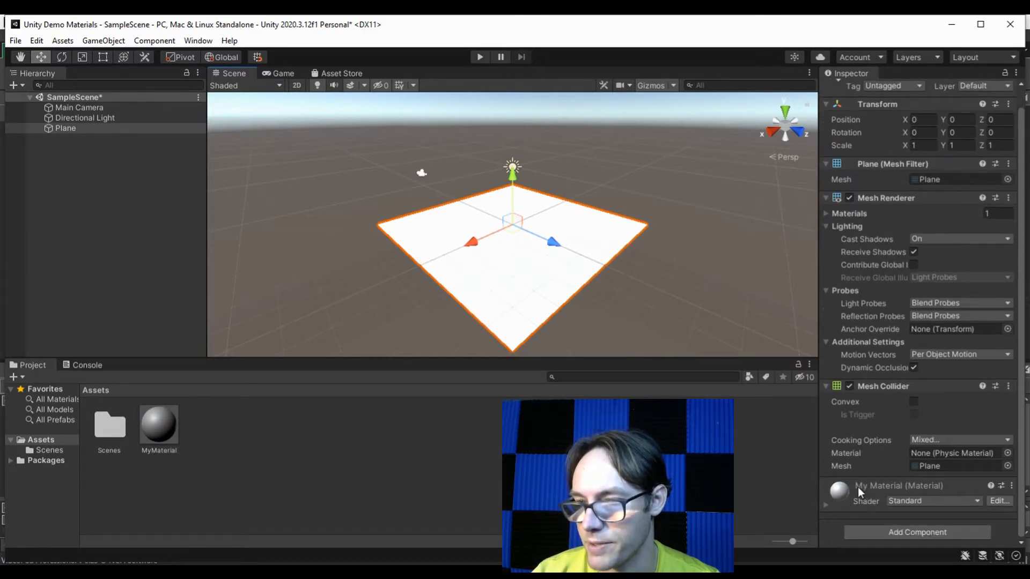
- Expand My Material on the plane and set its albedo color to pure red, FF0000
{"action": "left_click", "coordinate": [828, 507]}
{"action": "scroll", "coordinate": [872, 494], "scroll_direction": "down", "scroll_amount": 10}
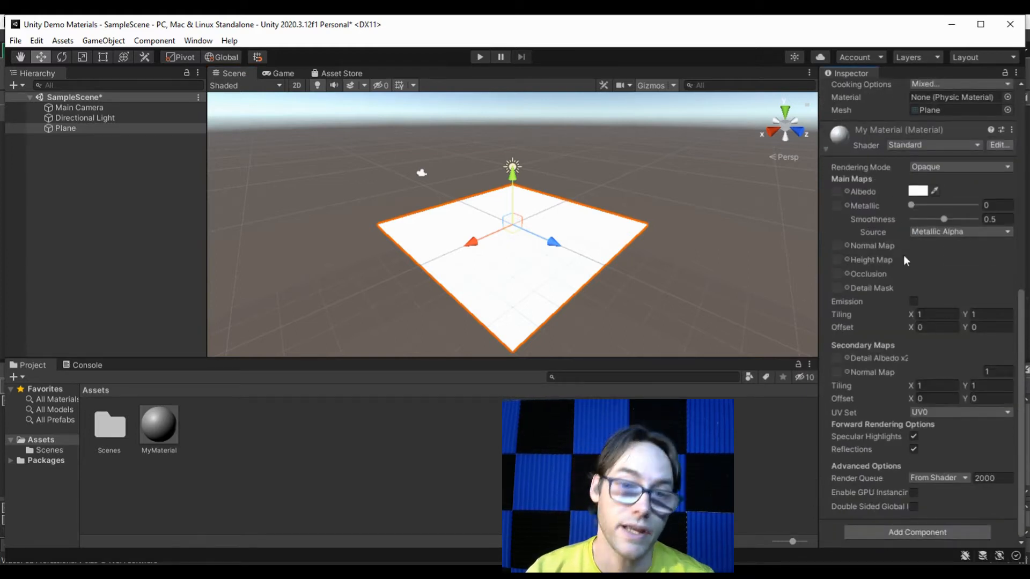
{"action": "left_click", "coordinate": [917, 192]}
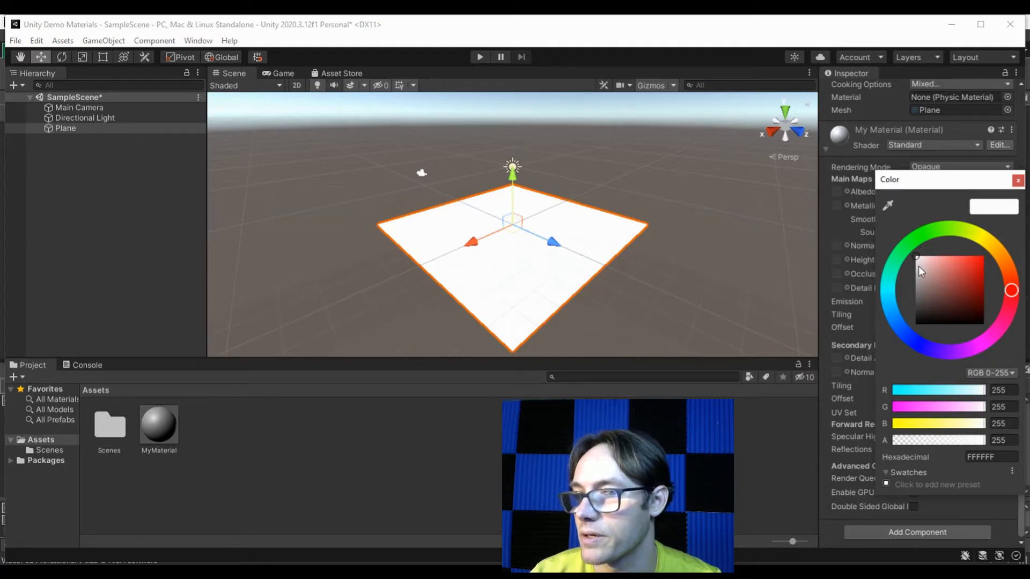
{"action": "left_click_drag", "start_coordinate": [960, 264], "coordinate": [982, 256]}
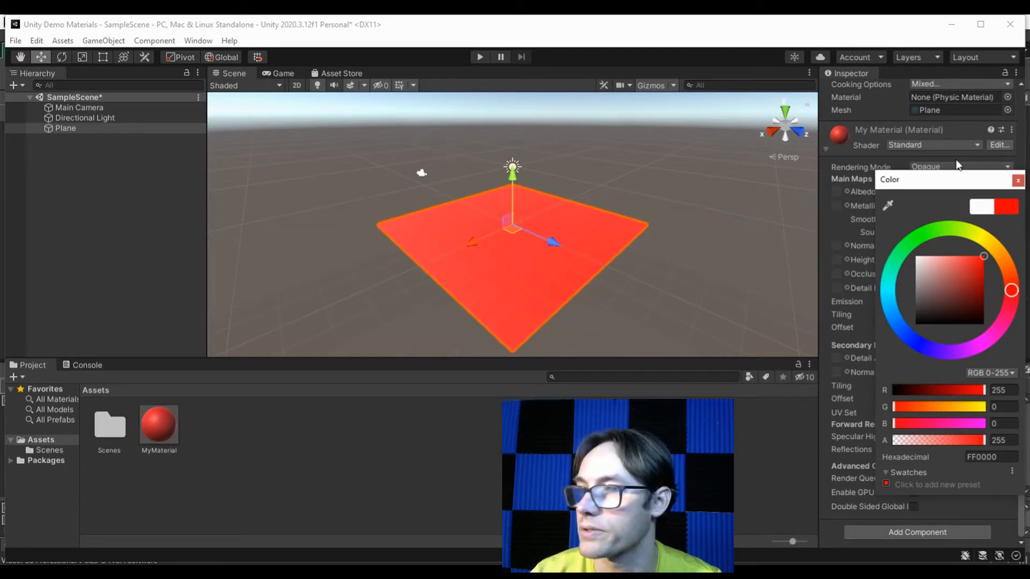
{"action": "left_click", "coordinate": [1018, 181]}
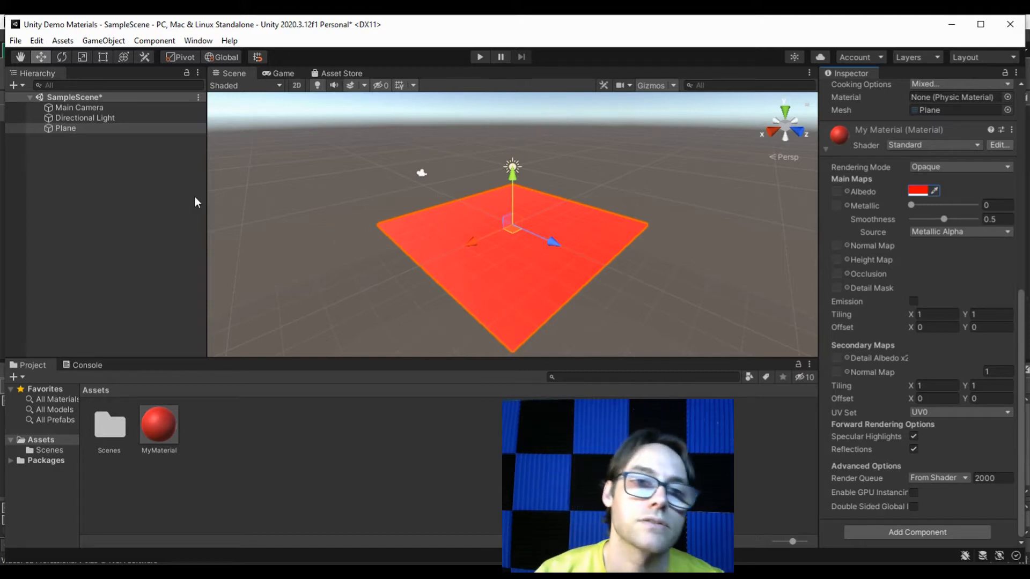
- Add a cube to the scene and move it off the plane to about X 7.14, Z -8.42
{"action": "right_click", "coordinate": [80, 160]}
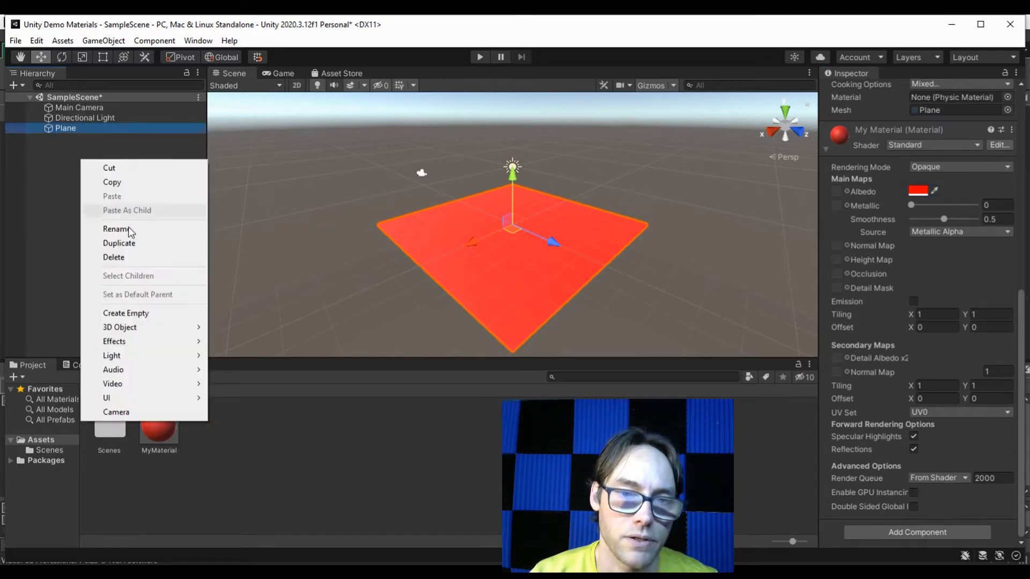
{"action": "mouse_move", "coordinate": [124, 329]}
{"action": "left_click", "coordinate": [250, 326]}
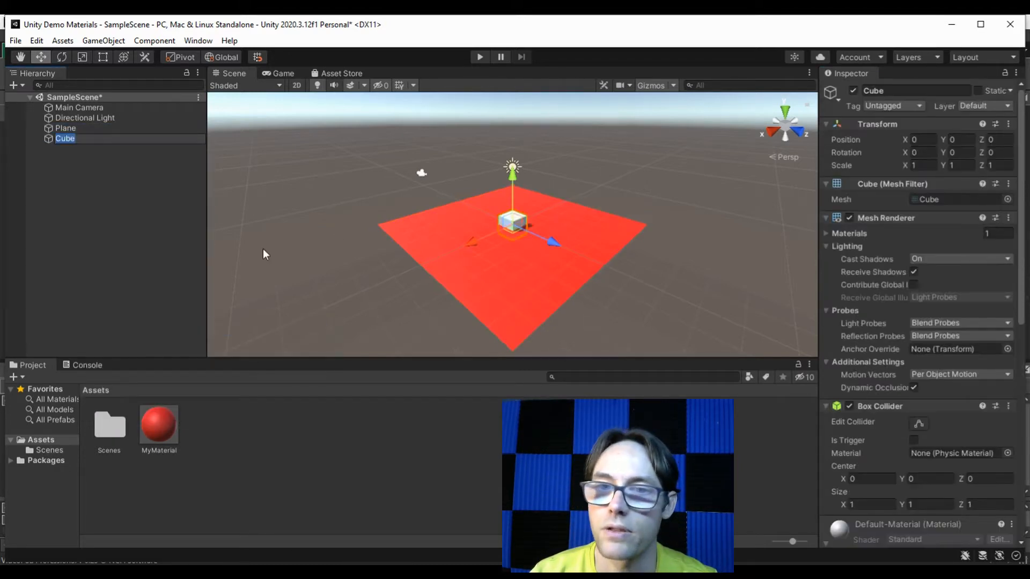
{"action": "left_click_drag", "start_coordinate": [472, 243], "coordinate": [324, 235]}
- Apply MyMaterial to the cube and change the material's albedo color to blue, 0011FF
{"action": "left_click_drag", "start_coordinate": [164, 421], "coordinate": [326, 225]}
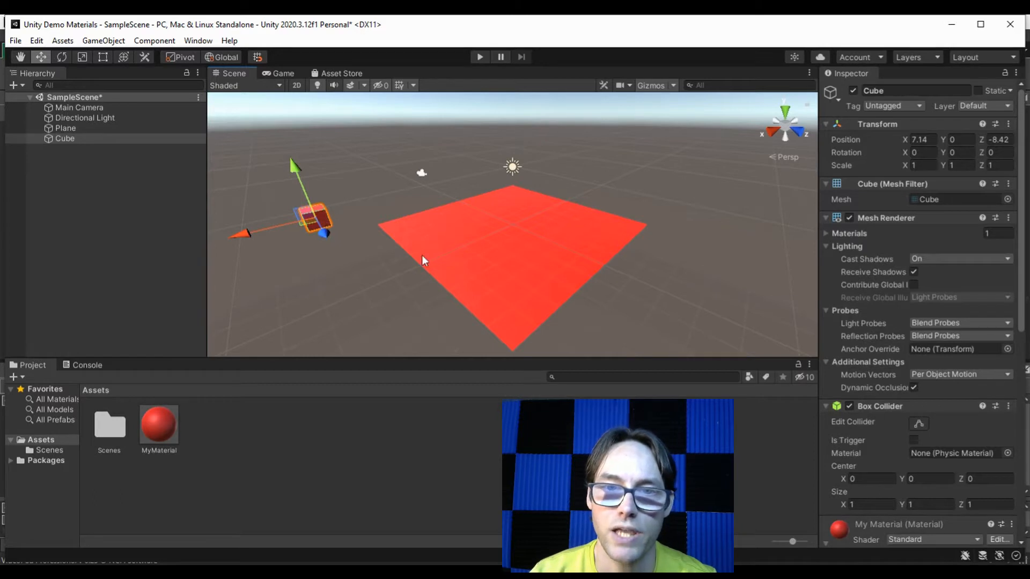
{"action": "left_click", "coordinate": [161, 430]}
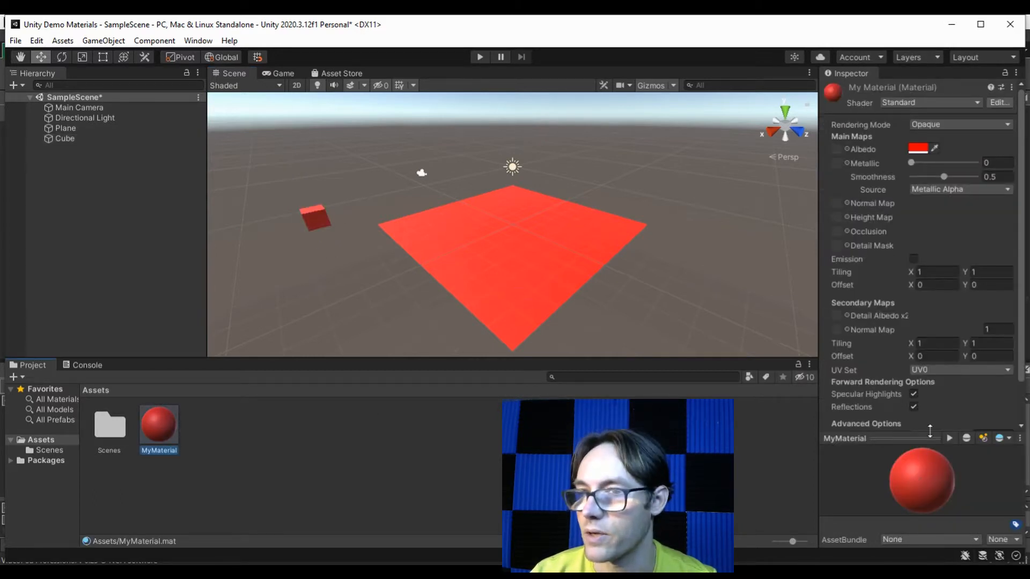
{"action": "left_click", "coordinate": [921, 148]}
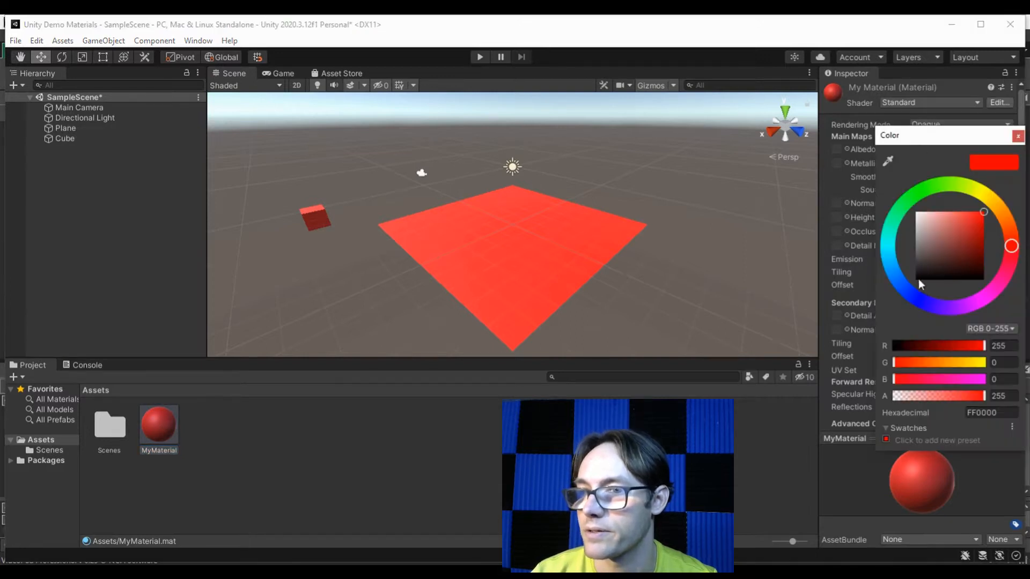
{"action": "left_click", "coordinate": [916, 298]}
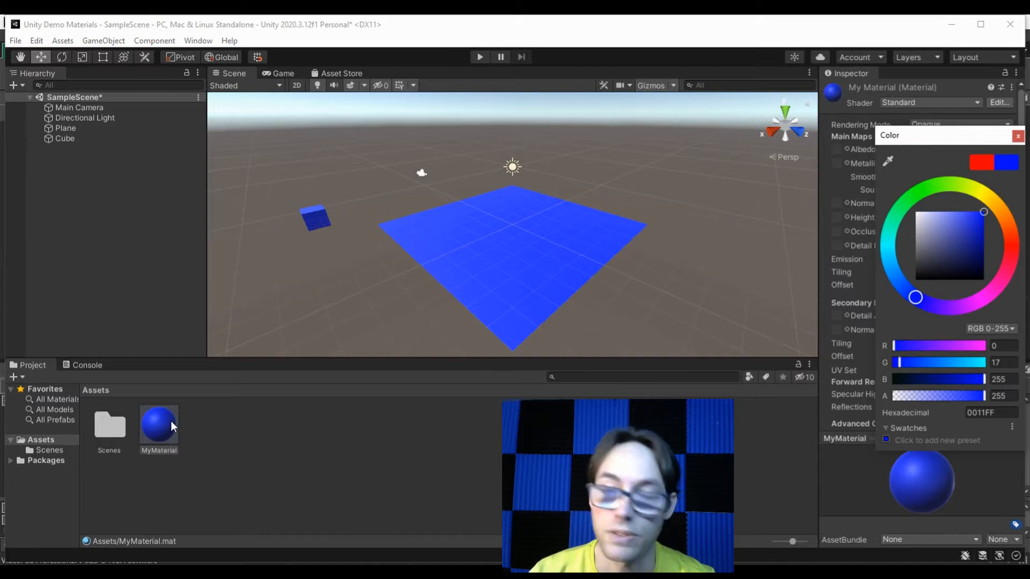
{"action": "left_click", "coordinate": [448, 242]}
- Select the plane and raise the Metallic value of its material to 0.96
{"action": "left_click", "coordinate": [171, 429]}
{"action": "left_click", "coordinate": [510, 255]}
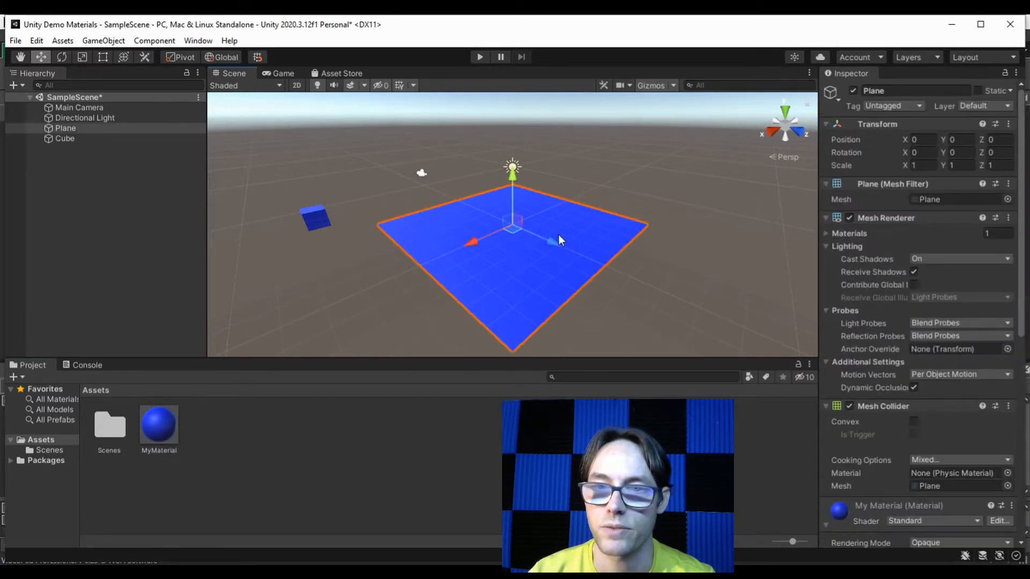
{"action": "scroll", "coordinate": [867, 235], "scroll_direction": "down", "scroll_amount": 10}
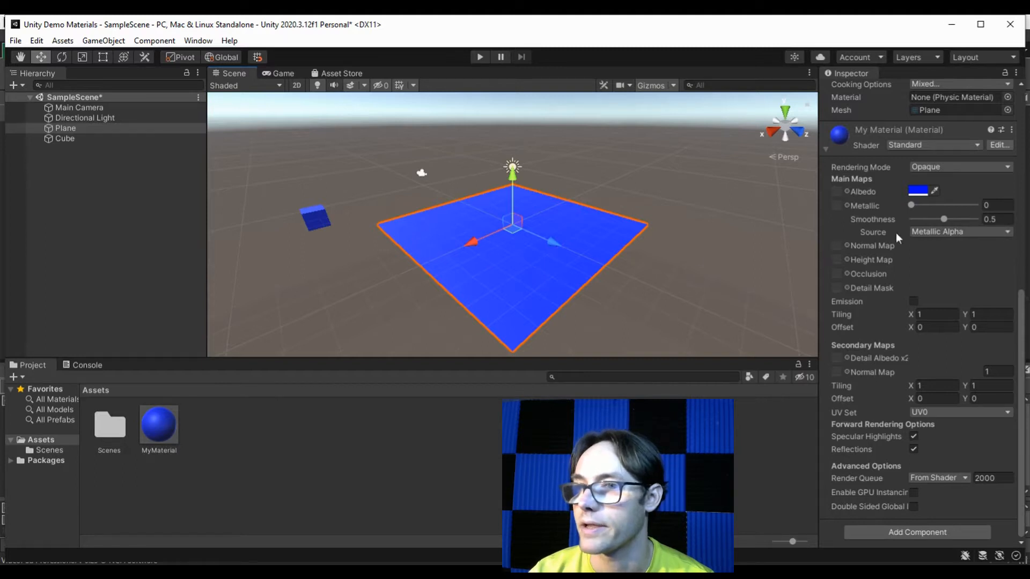
{"action": "left_click_drag", "start_coordinate": [910, 205], "coordinate": [973, 206]}
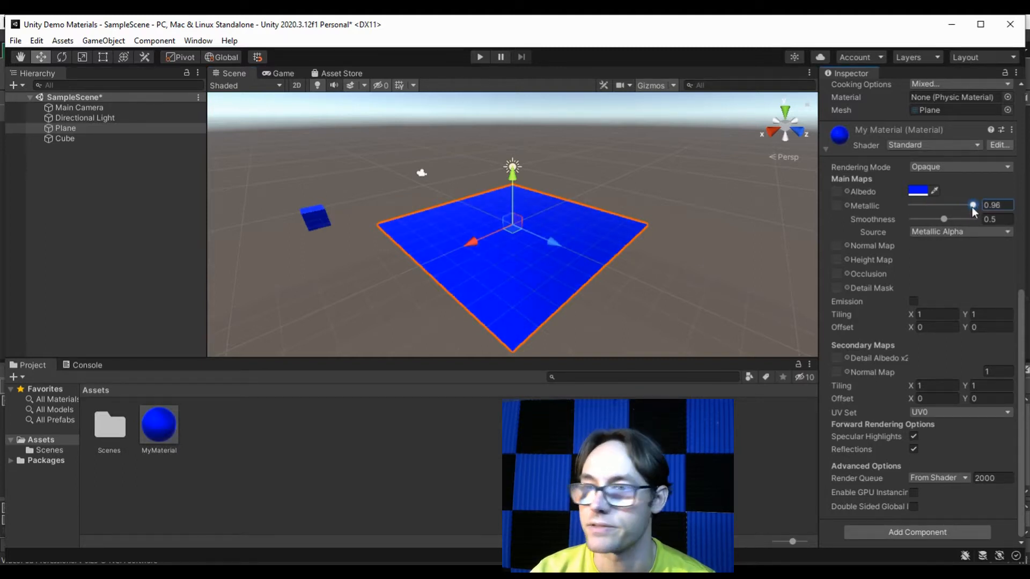
{"action": "left_click_drag", "start_coordinate": [470, 279], "coordinate": [408, 265], "text": "alt"}
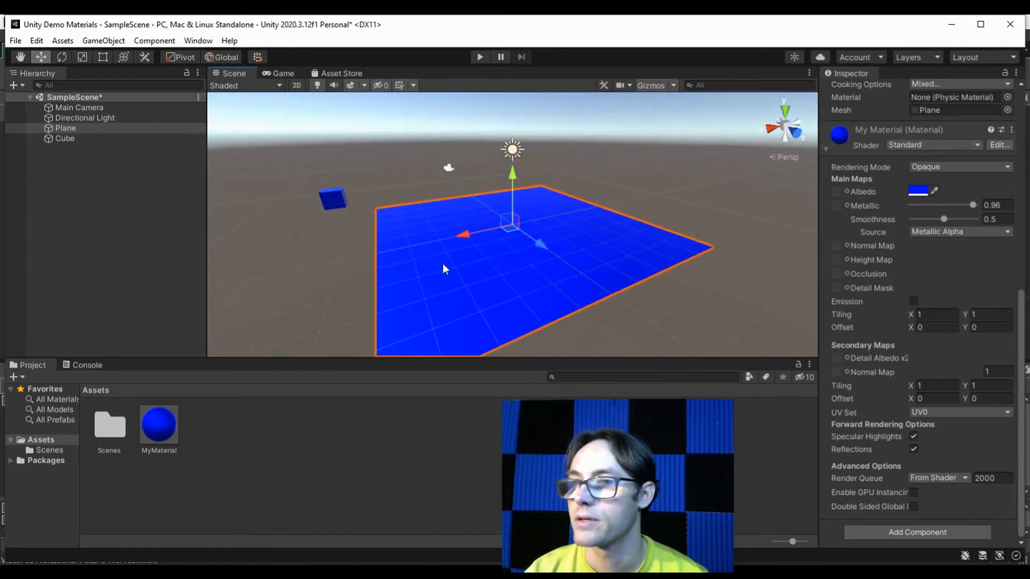
- Look over the textures available for My Material's albedo map without choosing one
{"action": "left_click", "coordinate": [847, 191]}
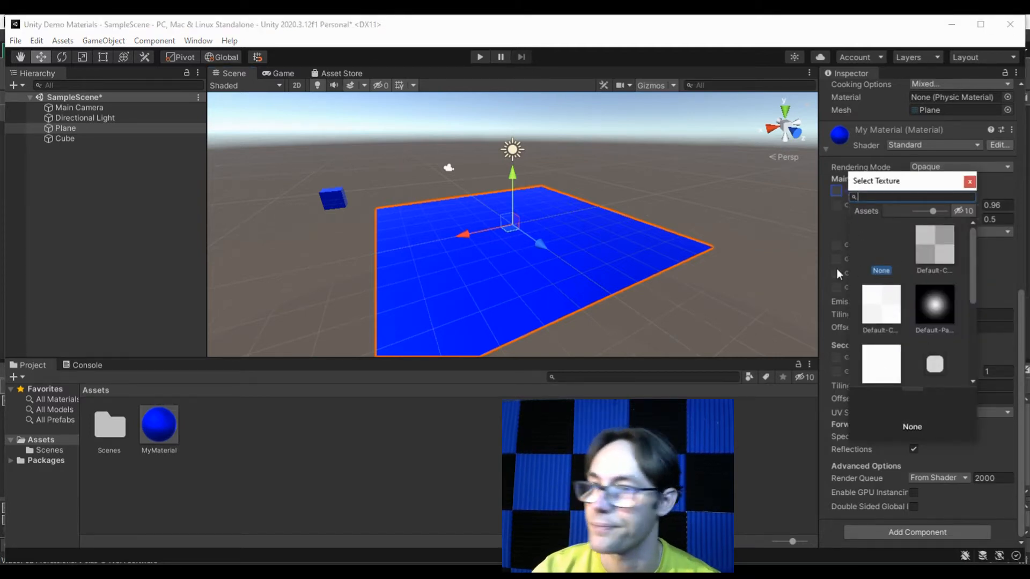
{"action": "left_click", "coordinate": [970, 181]}
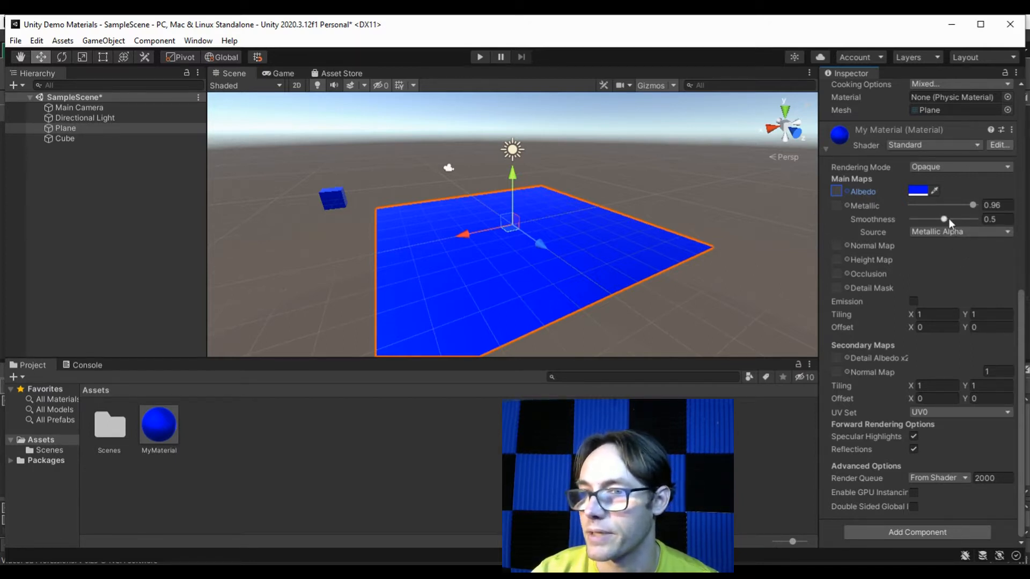
- Test My Material's smoothness on the plane from several angles, lowering it to 0 and restoring it to 0.5
{"action": "left_click_drag", "start_coordinate": [590, 264], "coordinate": [788, 244], "text": "alt"}
{"action": "mouse_move", "coordinate": [947, 217]}
{"action": "left_mouse_down"}
{"action": "mouse_move", "coordinate": [979, 217]}
{"action": "mouse_move", "coordinate": [964, 218]}
{"action": "left_mouse_up"}
{"action": "left_click_drag", "start_coordinate": [605, 242], "coordinate": [621, 266], "text": "alt"}
{"action": "left_click_drag", "start_coordinate": [962, 219], "coordinate": [885, 211]}
{"action": "left_click_drag", "start_coordinate": [617, 266], "coordinate": [696, 198], "text": "alt"}
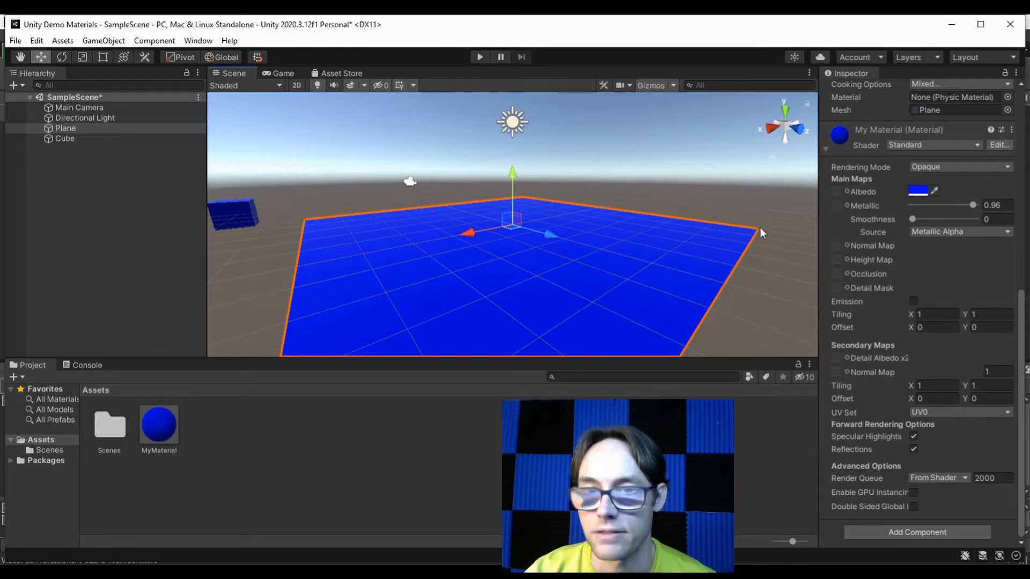
{"action": "left_click_drag", "start_coordinate": [913, 218], "coordinate": [946, 227]}
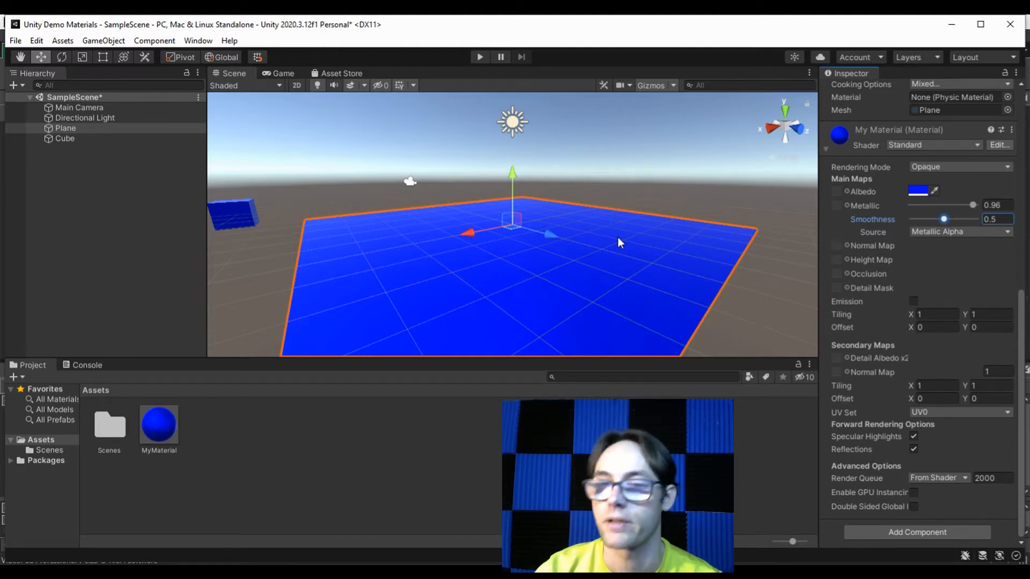
{"action": "left_click_drag", "start_coordinate": [631, 259], "coordinate": [592, 300], "text": "alt"}
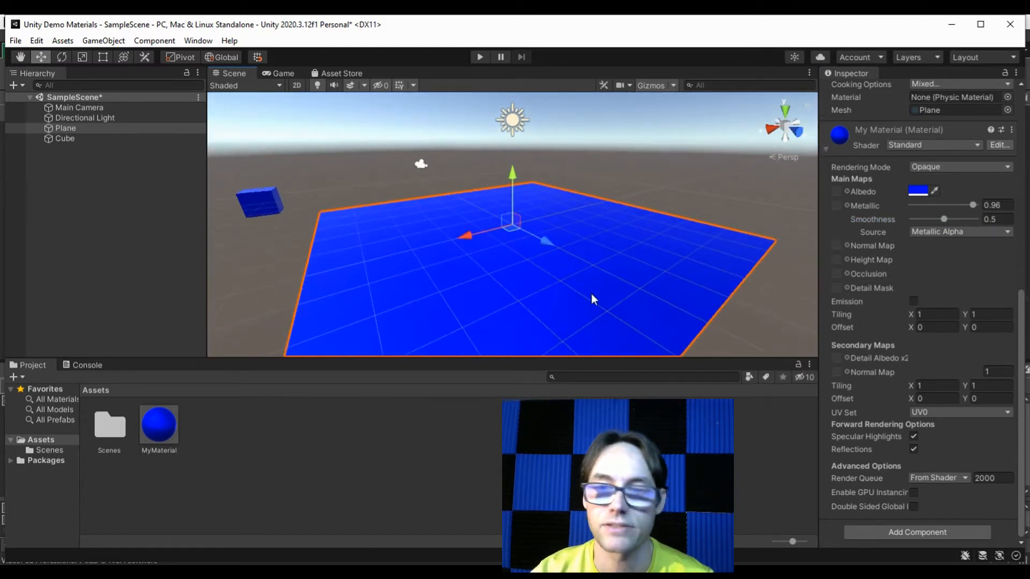
{"action": "left_click_drag", "start_coordinate": [526, 317], "coordinate": [380, 233], "text": "alt"}
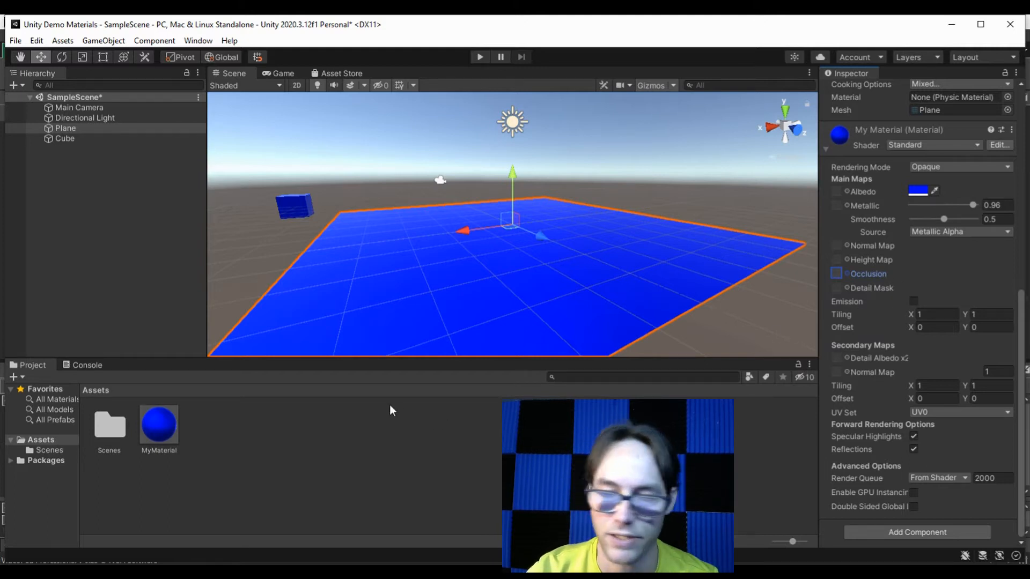
- Import the Brick_Red AO, Bump, Diffuse, Normal and Wetness textures plus Decal from the 2D Art folder in File Explorer into the project's Assets
{"action": "key", "text": "alt+Tab"}
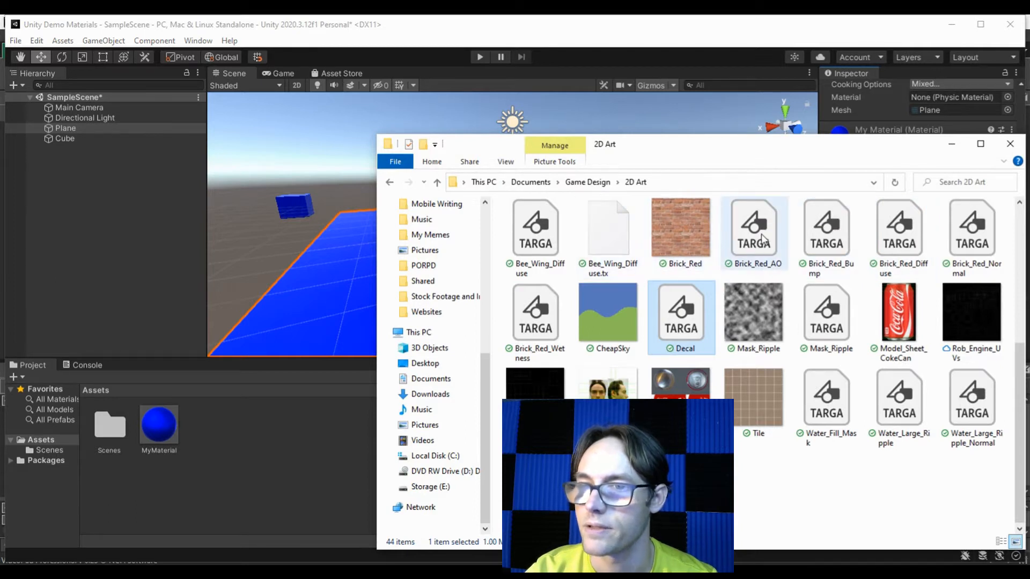
{"action": "left_click", "coordinate": [778, 249]}
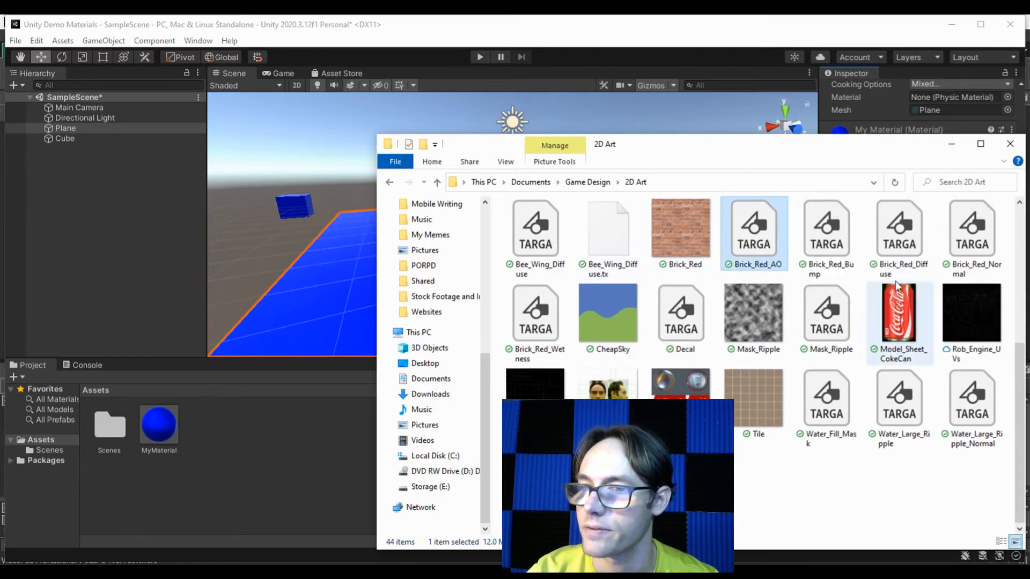
{"action": "left_click", "coordinate": [826, 236], "text": "ctrl"}
{"action": "left_click", "coordinate": [890, 230], "text": "ctrl"}
{"action": "left_click", "coordinate": [974, 244], "text": "ctrl"}
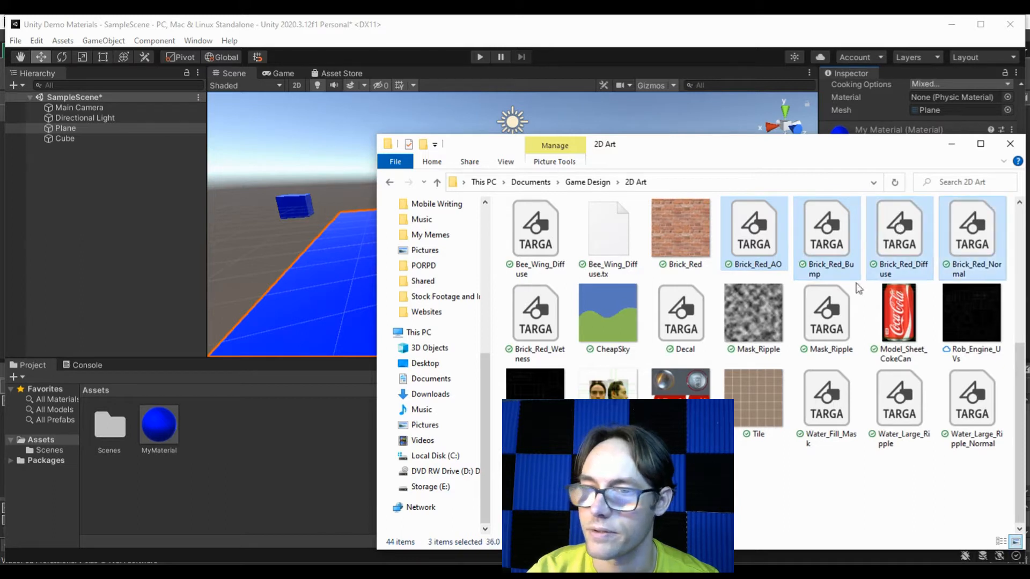
{"action": "left_click", "coordinate": [682, 343], "text": "ctrl"}
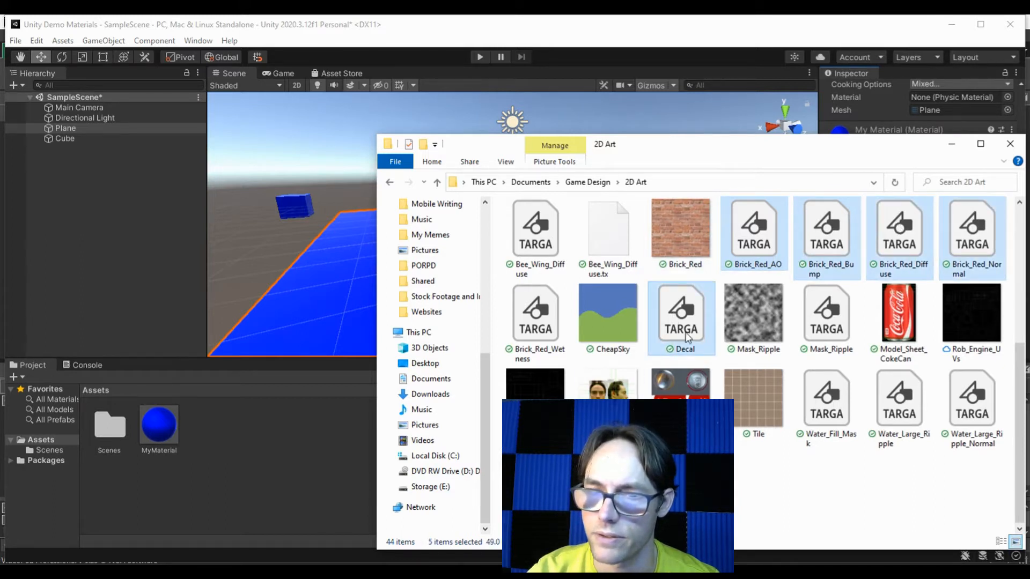
{"action": "left_click", "coordinate": [542, 340], "text": "ctrl"}
{"action": "left_click_drag", "start_coordinate": [697, 321], "coordinate": [329, 468]}
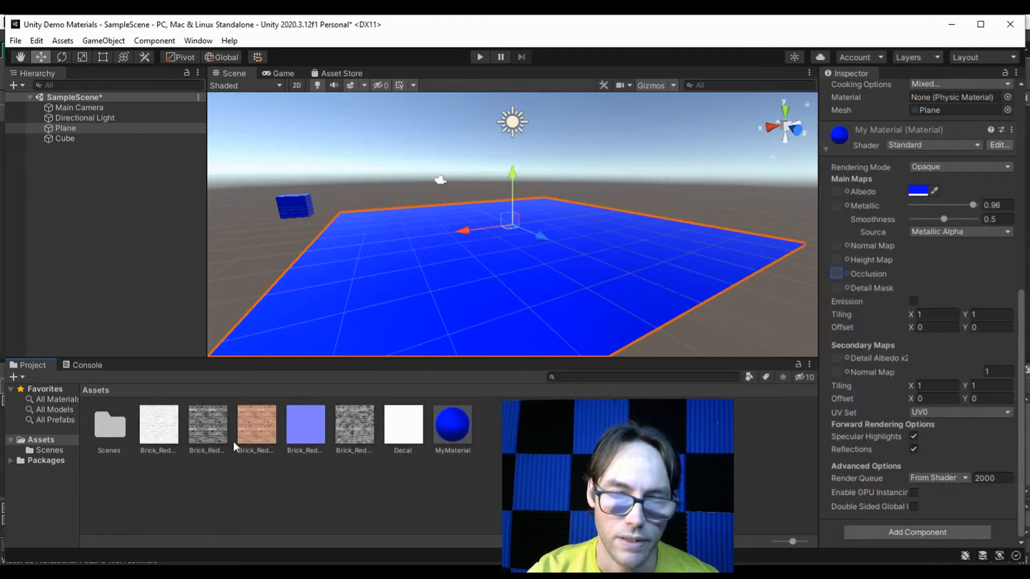
- Examine each imported brick texture and Decal, as well as the map settings of MyMaterial
{"action": "left_click", "coordinate": [171, 432]}
{"action": "left_click", "coordinate": [209, 428]}
{"action": "left_click", "coordinate": [256, 426]}
{"action": "left_click", "coordinate": [299, 422]}
{"action": "left_click", "coordinate": [354, 425]}
{"action": "left_click", "coordinate": [403, 429]}
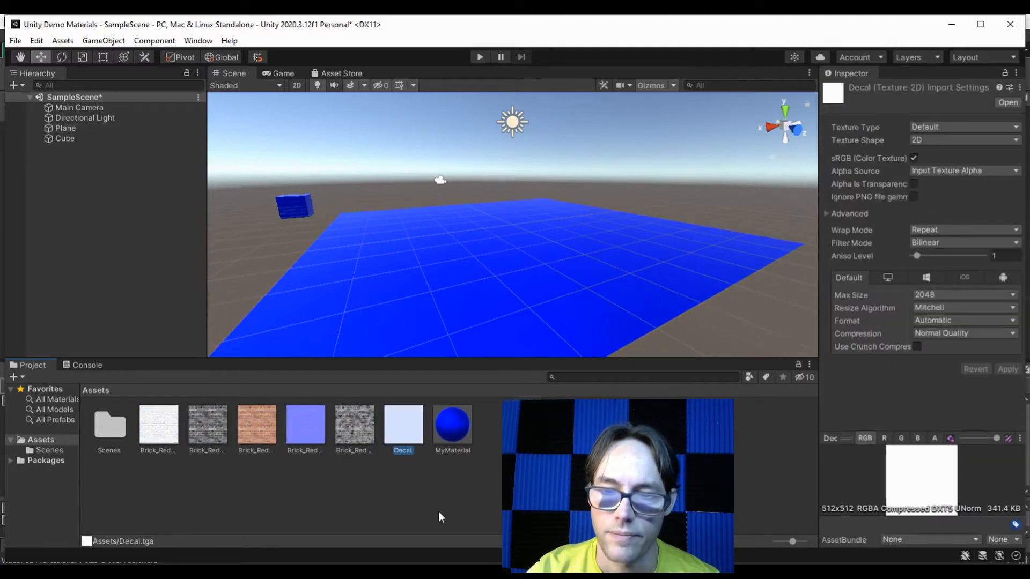
{"action": "left_click", "coordinate": [462, 432]}
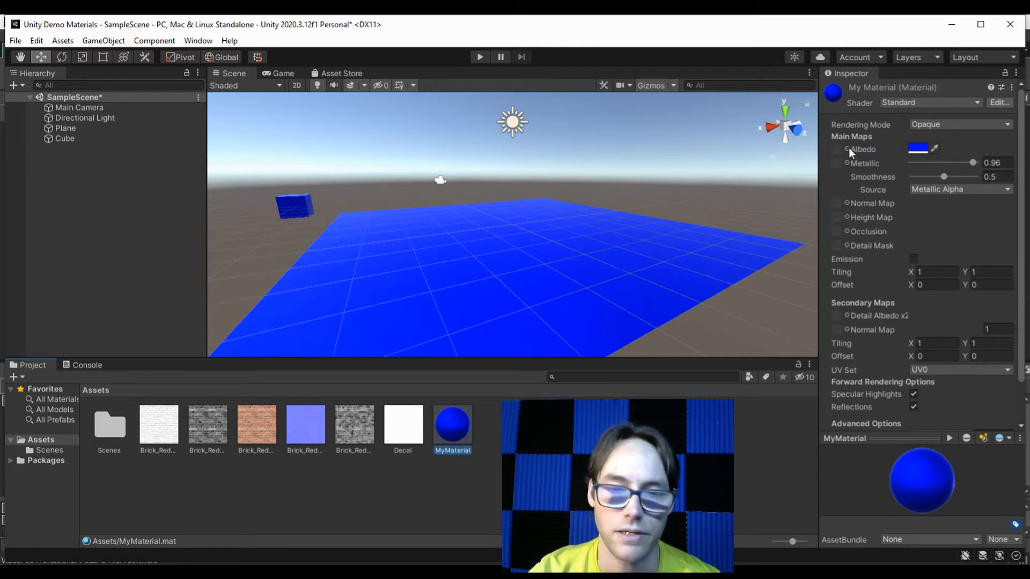
- Apply the Brick_Red_Diffuse texture directly to the plane and inspect the material generated for it in the Materials folder
{"action": "left_click", "coordinate": [258, 434]}
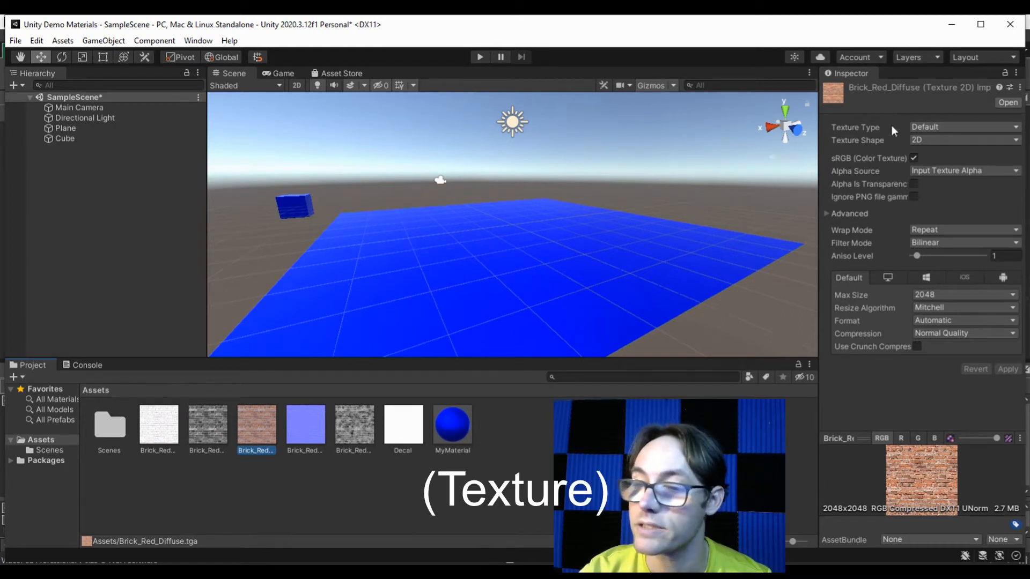
{"action": "left_click_drag", "start_coordinate": [238, 441], "coordinate": [391, 265]}
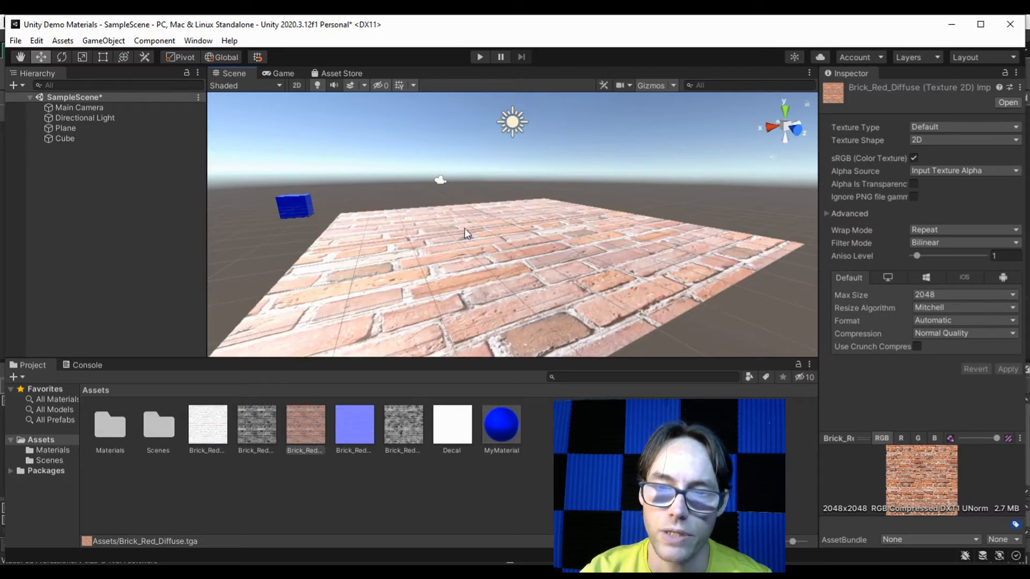
{"action": "left_click", "coordinate": [118, 433]}
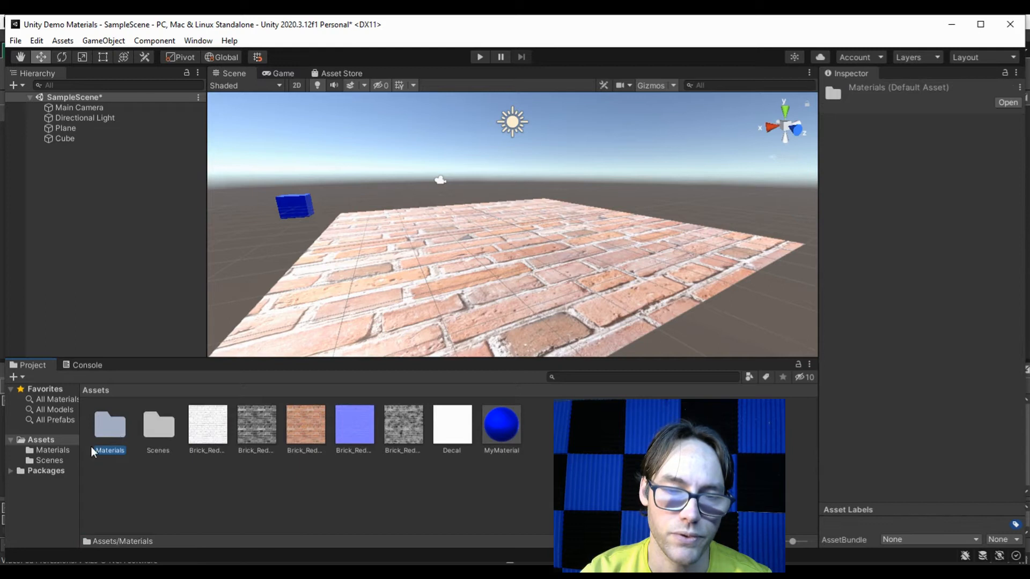
{"action": "double_click", "coordinate": [106, 430]}
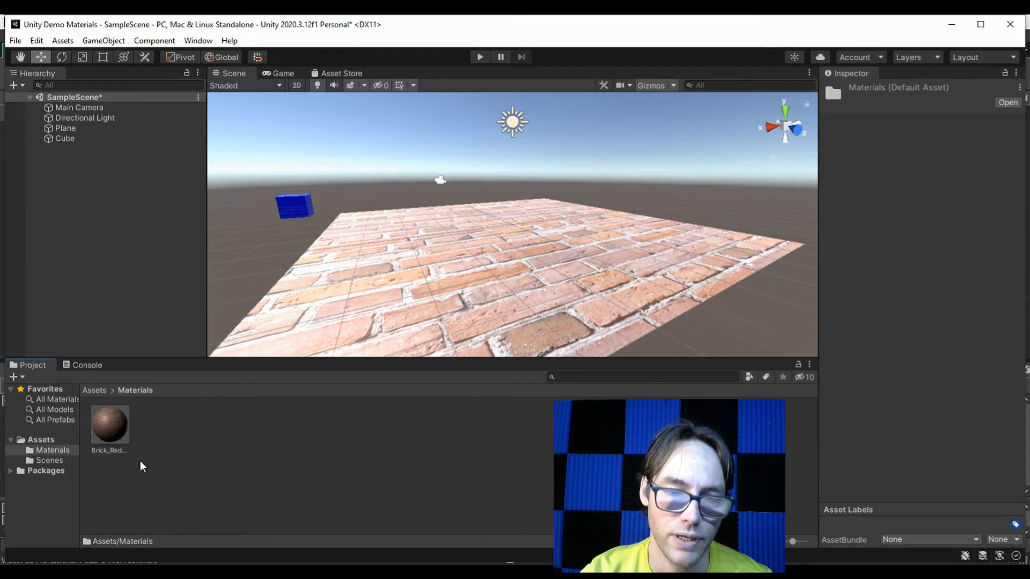
{"action": "left_click", "coordinate": [109, 427]}
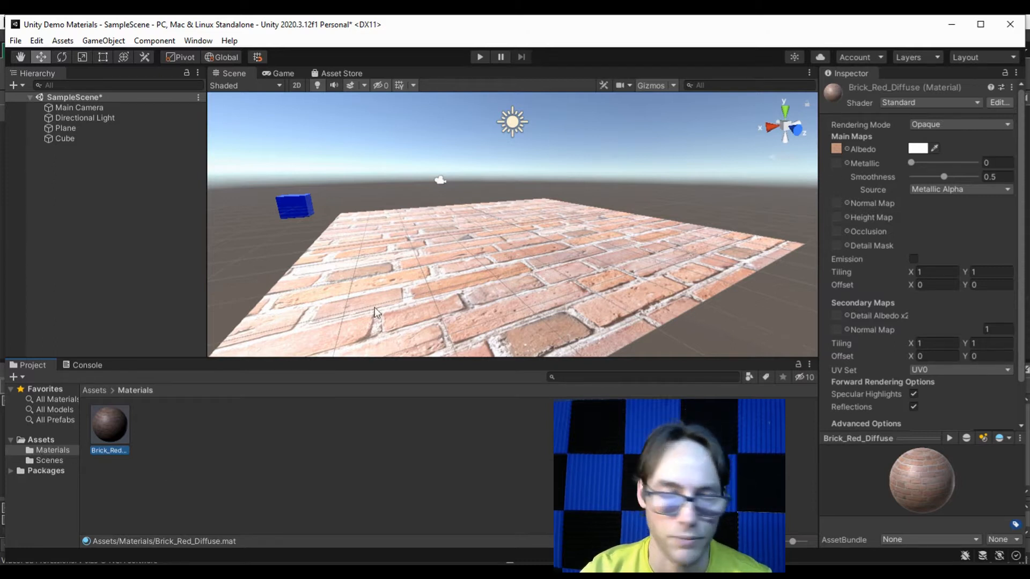
- Return to the Assets folder and reapply MyMaterial to the plane
{"action": "left_click", "coordinate": [48, 441]}
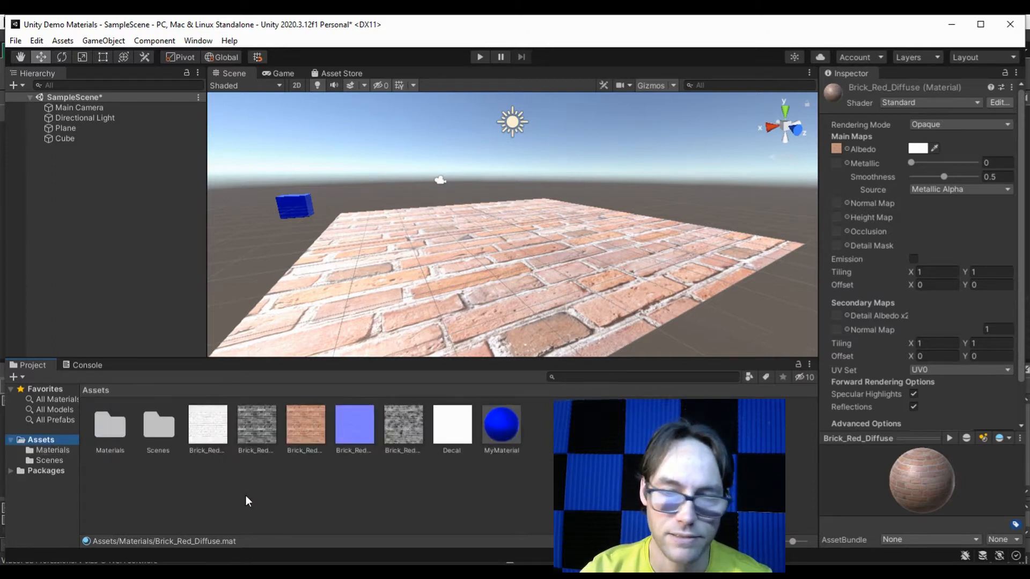
{"action": "left_click", "coordinate": [500, 428]}
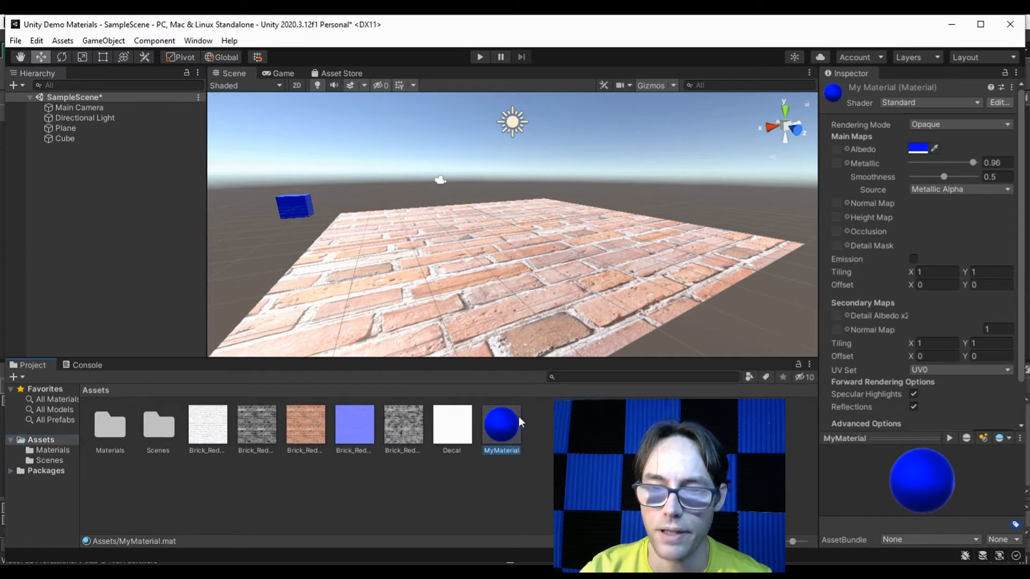
{"action": "left_click_drag", "start_coordinate": [498, 426], "coordinate": [503, 298]}
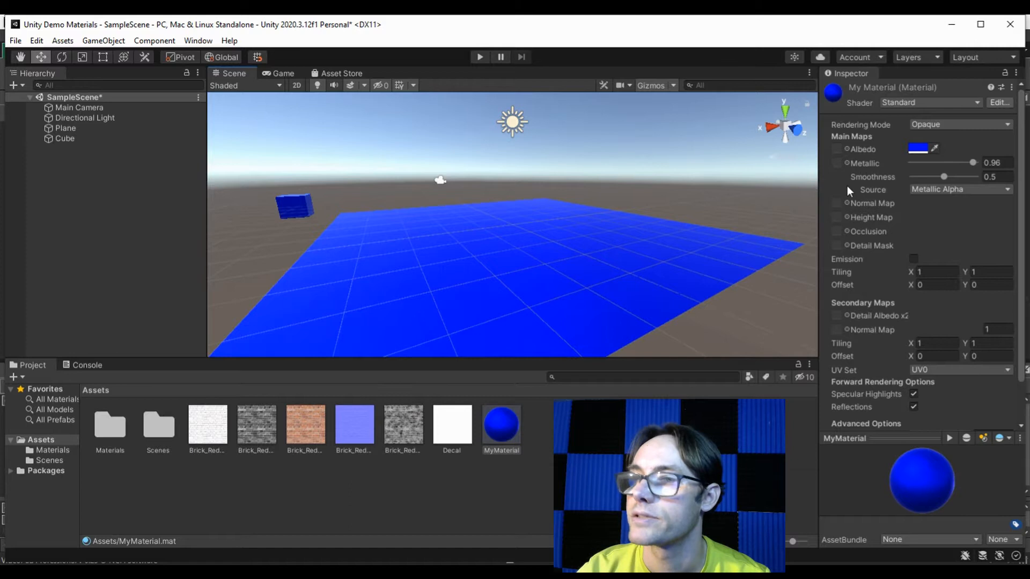
- Assign the Brick_Red_Diffuse texture as MyMaterial's albedo map
{"action": "left_click", "coordinate": [846, 149]}
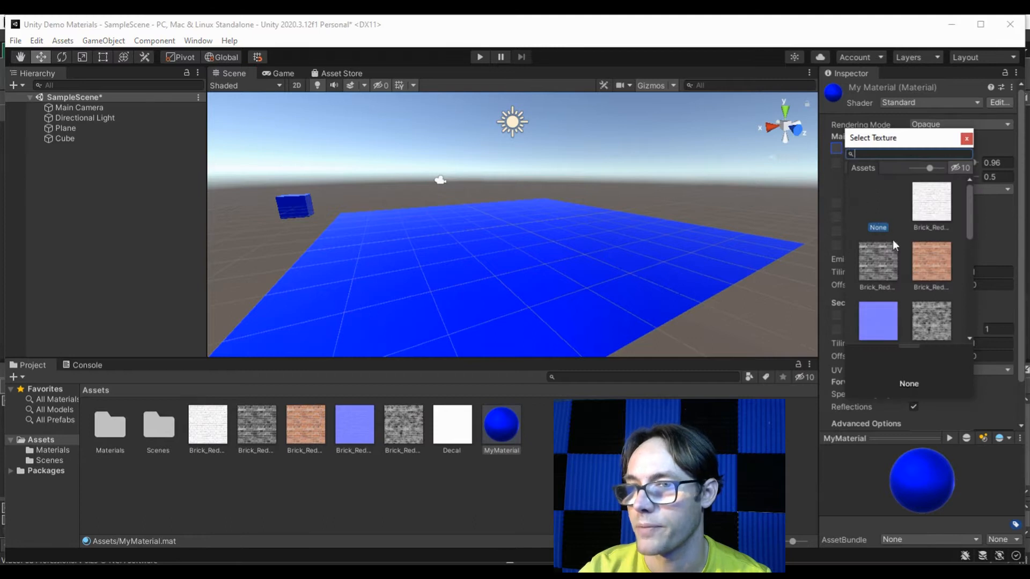
{"action": "left_click", "coordinate": [932, 268]}
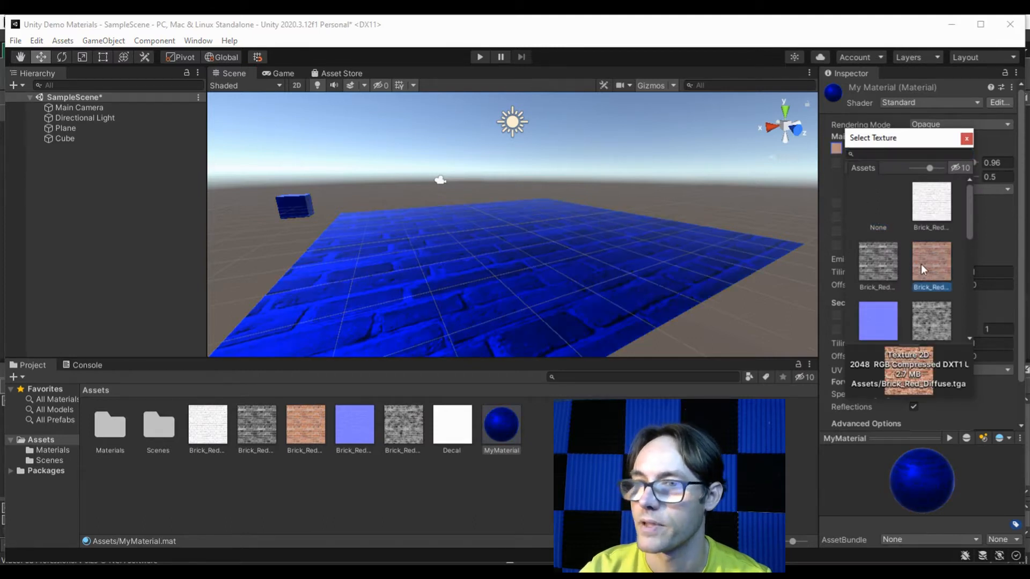
{"action": "left_click_drag", "start_coordinate": [912, 142], "coordinate": [697, 163]}
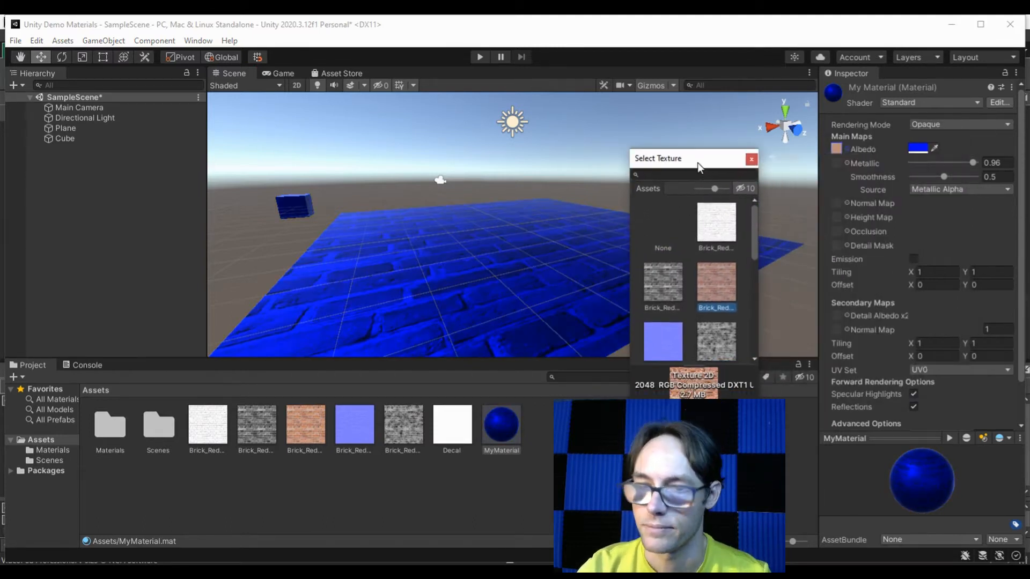
{"action": "left_click", "coordinate": [753, 159]}
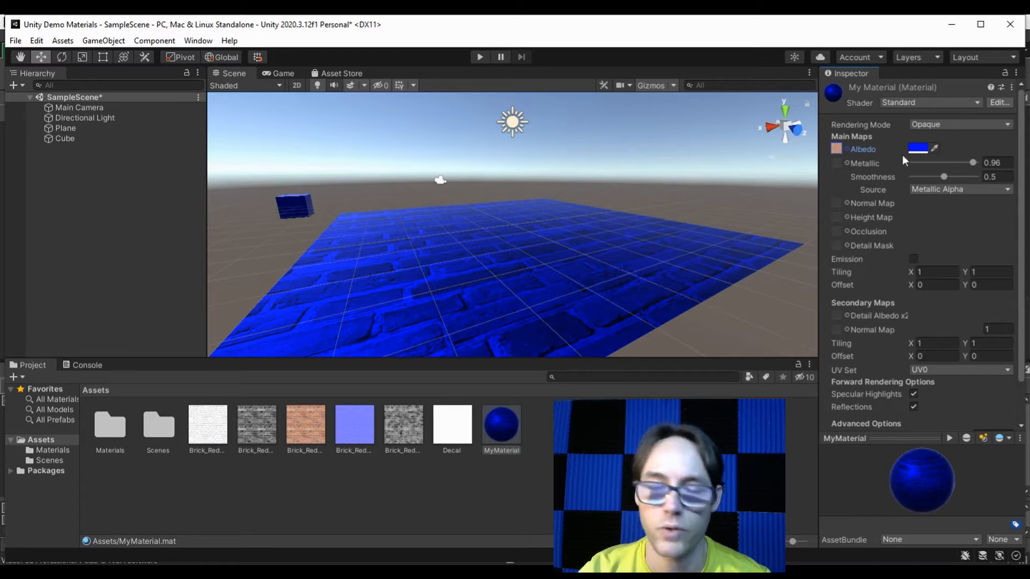
- Change MyMaterial's albedo color to white, FFFFFF
{"action": "left_click_drag", "start_coordinate": [485, 238], "coordinate": [502, 301], "text": "alt"}
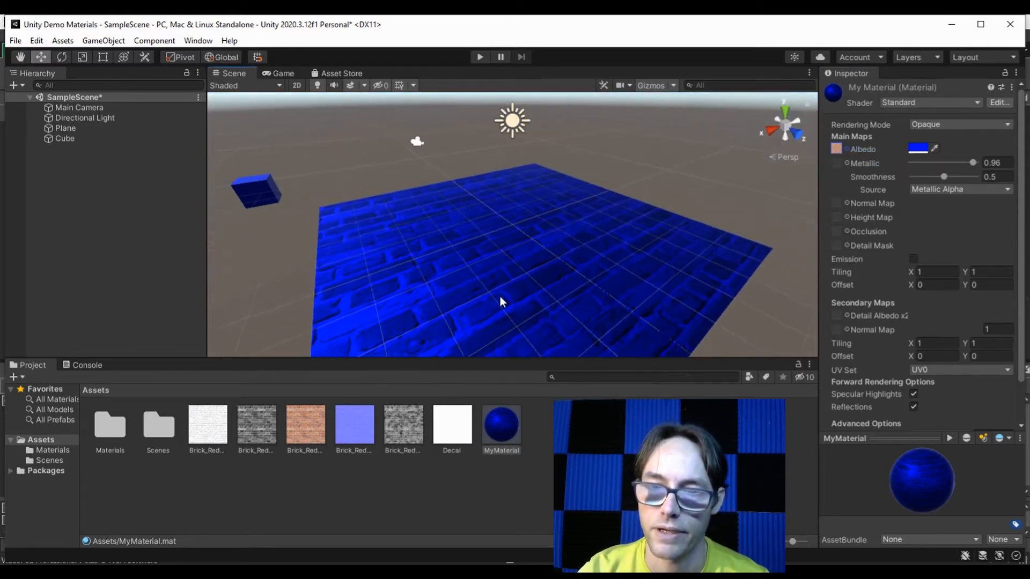
{"action": "scroll", "coordinate": [500, 296], "scroll_direction": "up", "scroll_amount": 2}
{"action": "middle_click_drag", "start_coordinate": [500, 296], "coordinate": [668, 209]}
{"action": "left_click", "coordinate": [918, 148]}
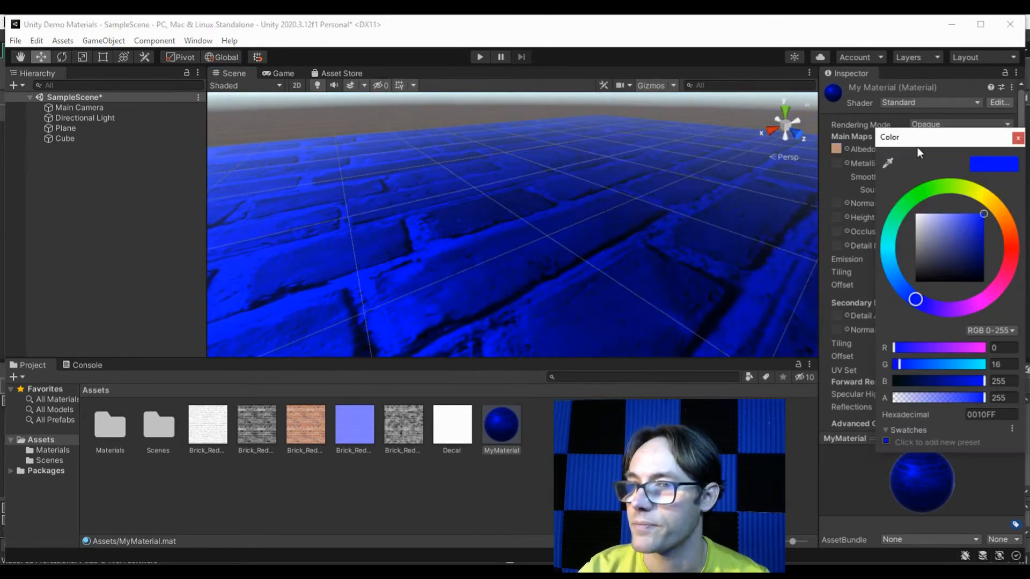
{"action": "left_click_drag", "start_coordinate": [919, 221], "coordinate": [915, 213]}
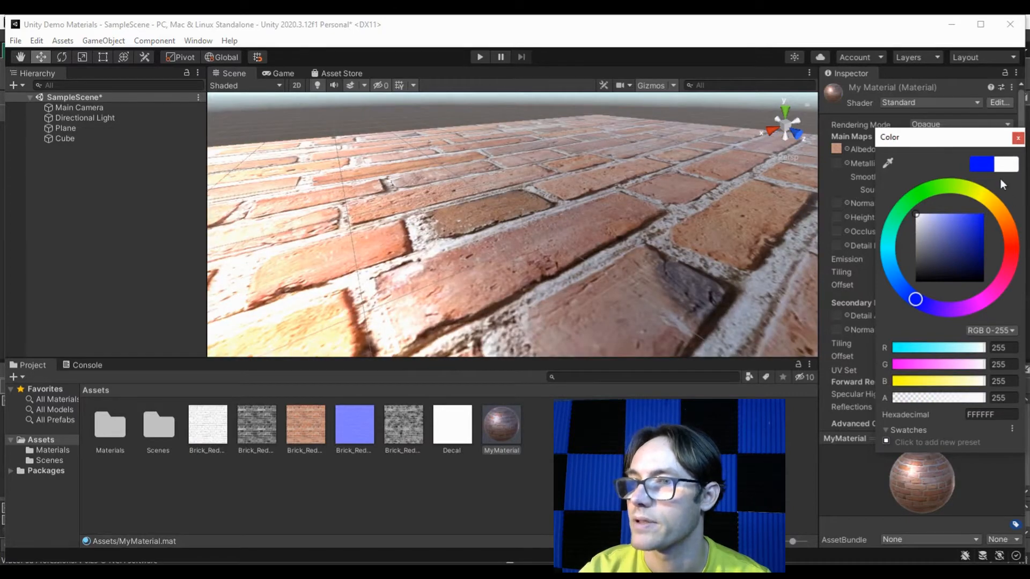
{"action": "left_click", "coordinate": [1017, 138]}
- Set both the Metallic and Smoothness values of MyMaterial to 0 and check the bricks up close
{"action": "scroll", "coordinate": [540, 286], "scroll_direction": "down", "scroll_amount": 6}
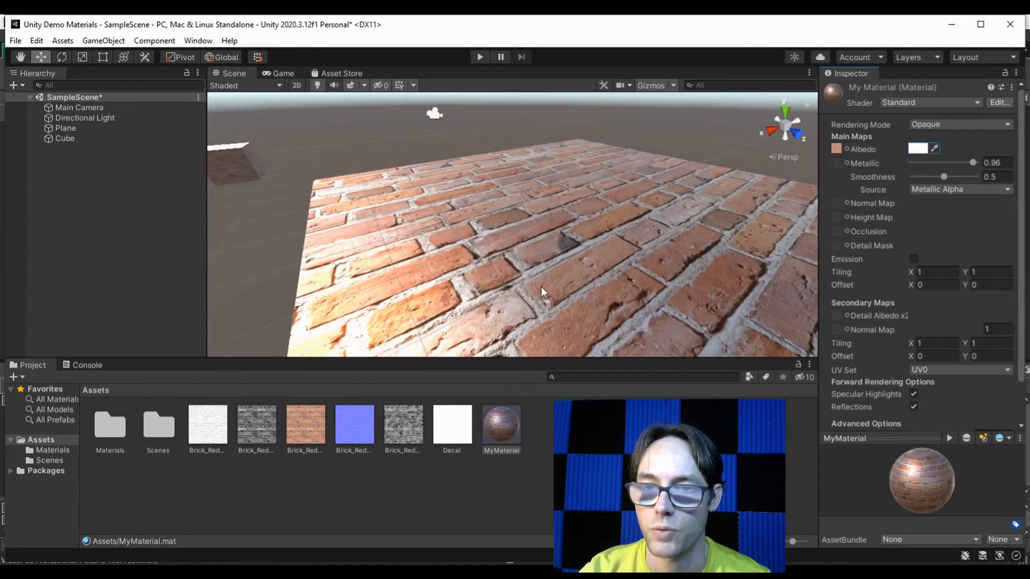
{"action": "left_click_drag", "start_coordinate": [652, 250], "coordinate": [581, 215], "text": "alt"}
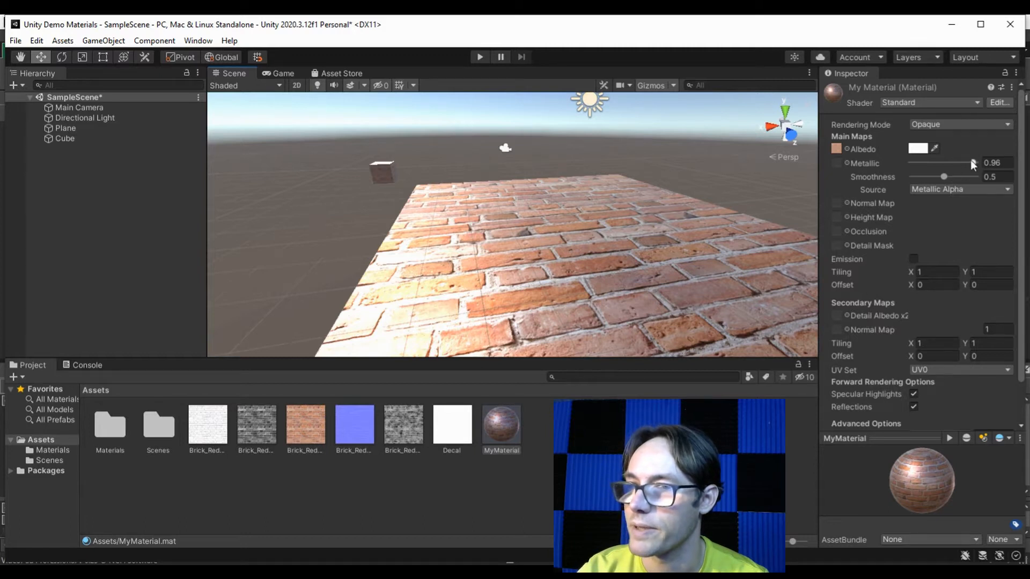
{"action": "left_click_drag", "start_coordinate": [972, 162], "coordinate": [907, 163]}
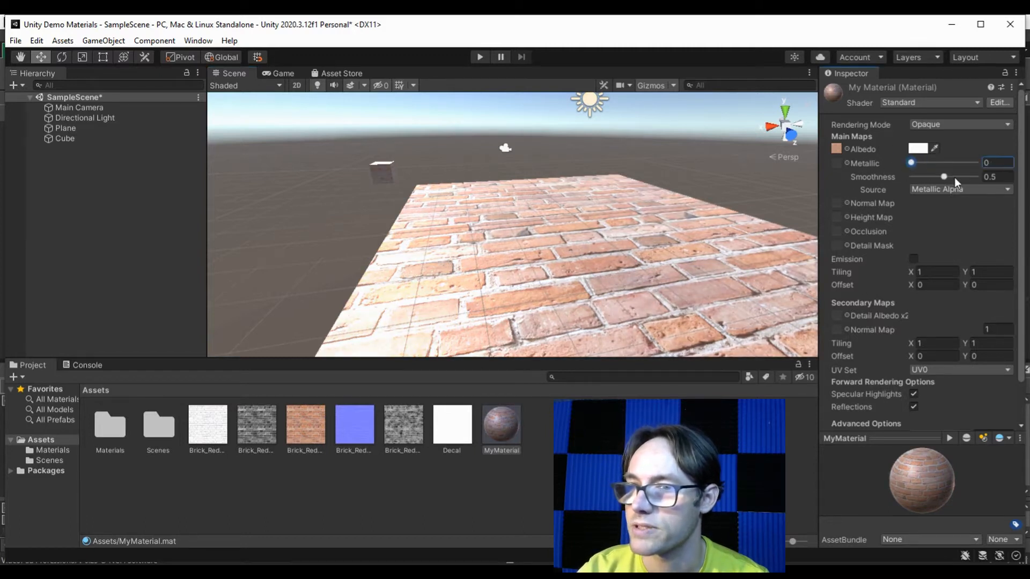
{"action": "left_click_drag", "start_coordinate": [943, 178], "coordinate": [820, 172]}
{"action": "left_click_drag", "start_coordinate": [507, 244], "coordinate": [572, 271], "text": "alt"}
{"action": "scroll", "coordinate": [572, 272], "scroll_direction": "up", "scroll_amount": 8}
{"action": "middle_click_drag", "start_coordinate": [572, 272], "coordinate": [572, 240]}
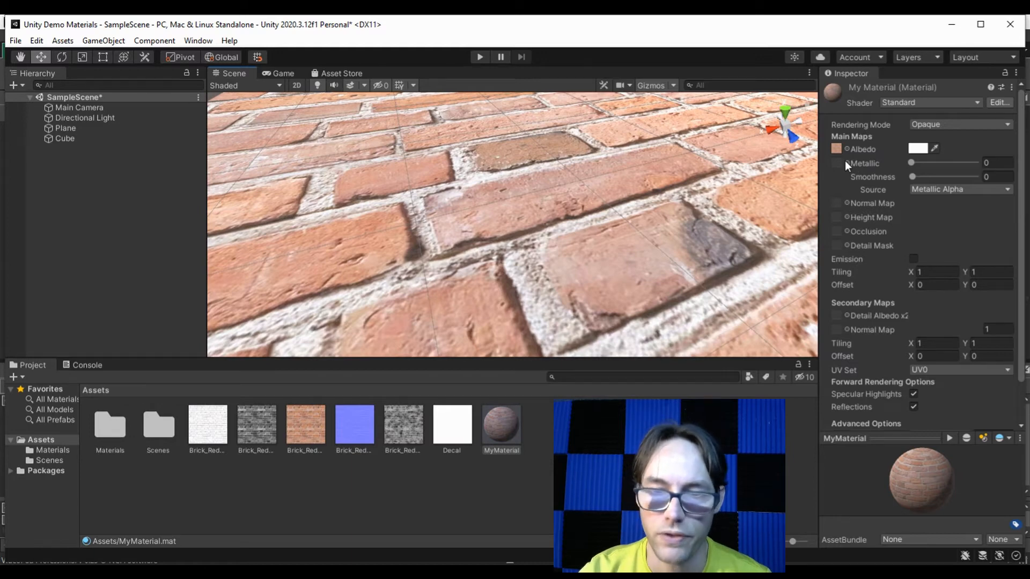
- Try the Brick_Red_Bump texture as MyMaterial's metallic map
{"action": "left_click", "coordinate": [268, 424]}
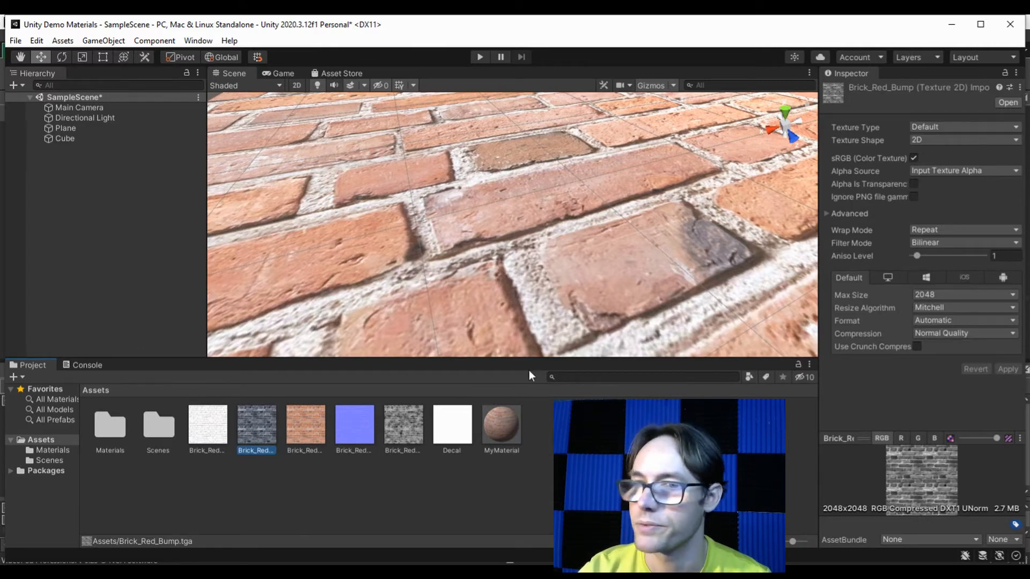
{"action": "left_click", "coordinate": [683, 201]}
{"action": "double_click", "coordinate": [848, 223]}
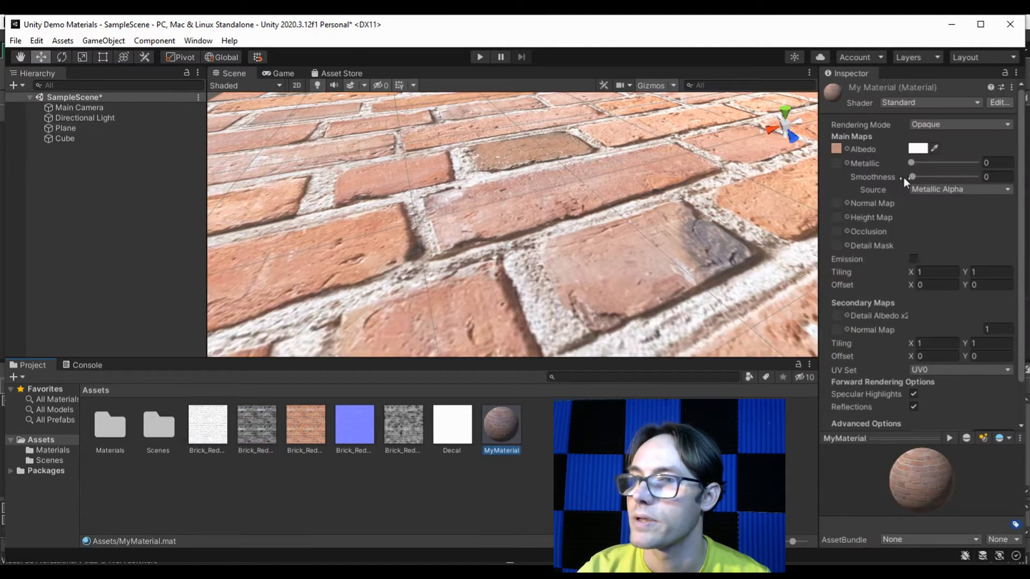
{"action": "left_click", "coordinate": [846, 162]}
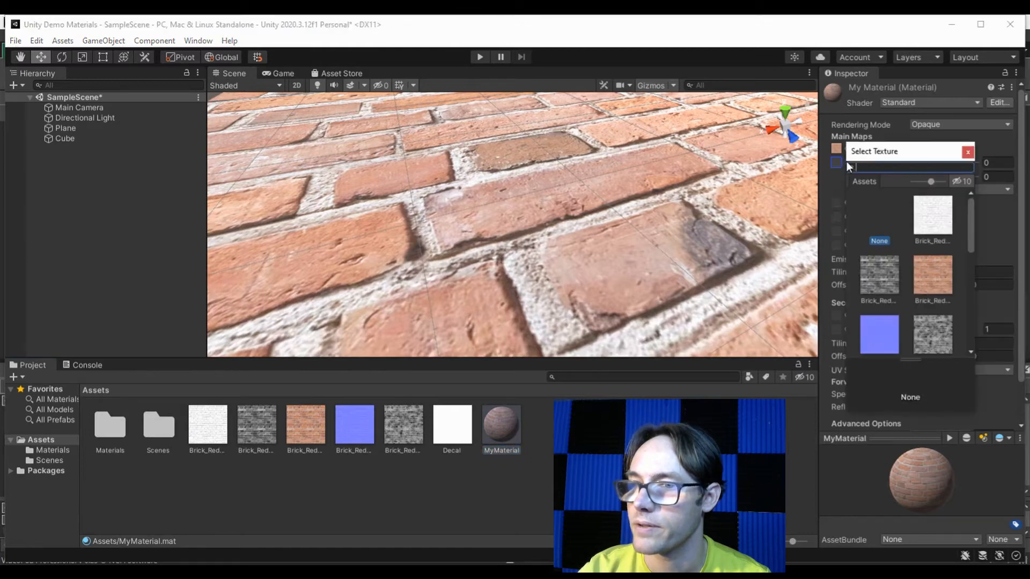
{"action": "left_click", "coordinate": [872, 274]}
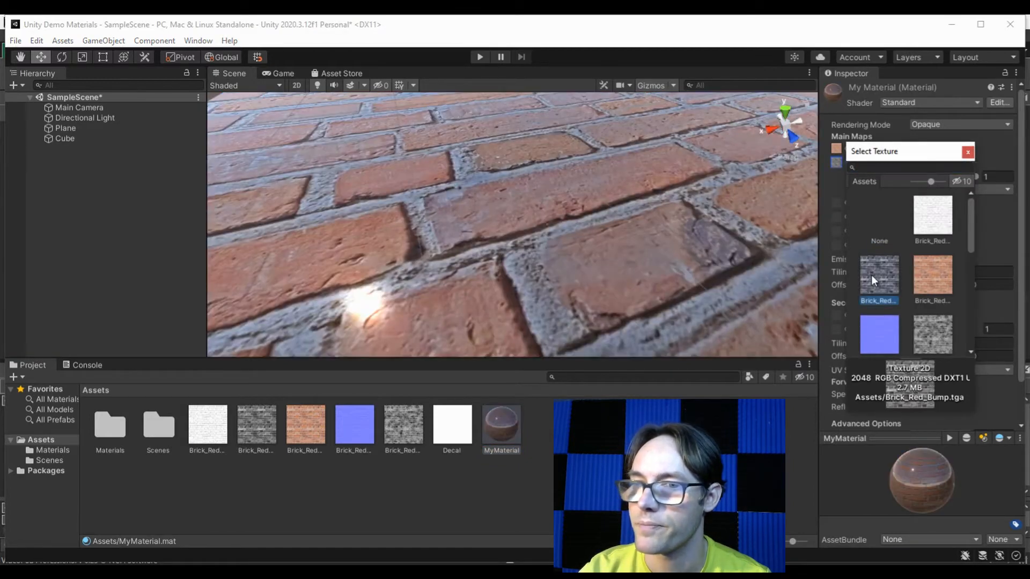
{"action": "left_click", "coordinate": [967, 154]}
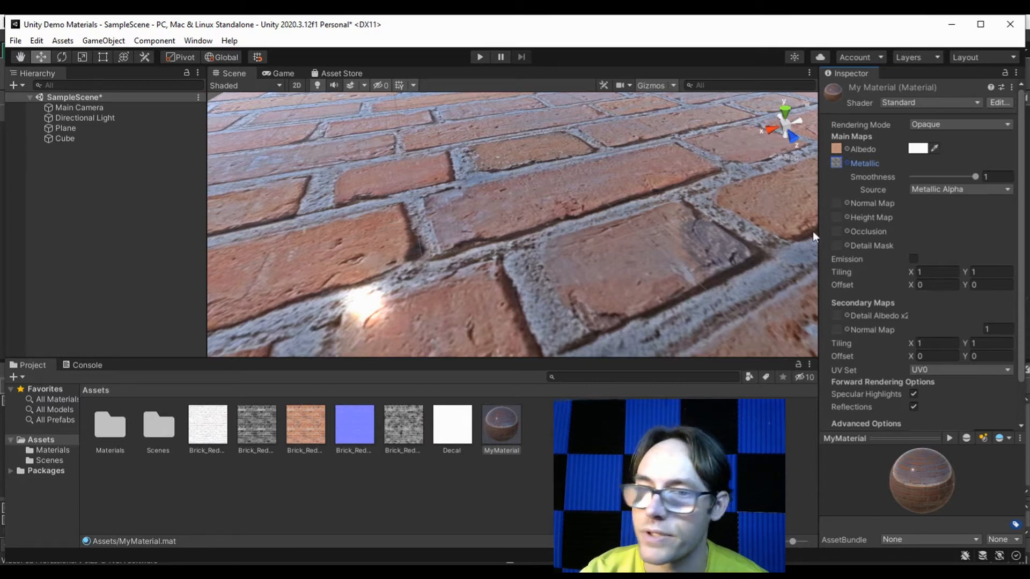
- Check the metallic reflections on the brick plane and reset MyMaterial's metallic map to None
{"action": "scroll", "coordinate": [520, 260], "scroll_direction": "down", "scroll_amount": 5}
{"action": "right_click_drag", "start_coordinate": [520, 260], "coordinate": [603, 298]}
{"action": "left_click_drag", "start_coordinate": [603, 297], "coordinate": [655, 276], "text": "alt"}
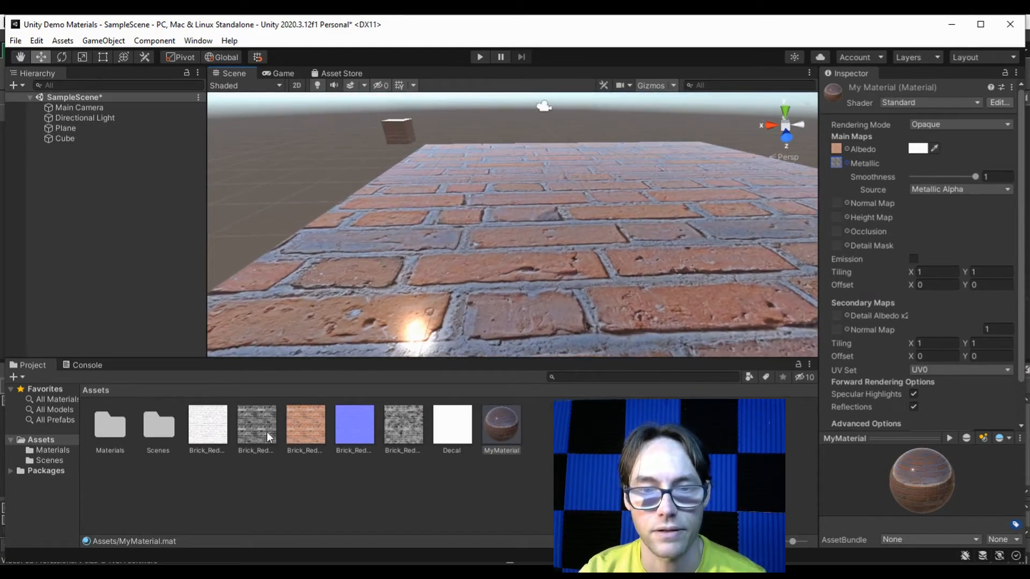
{"action": "left_click_drag", "start_coordinate": [506, 252], "coordinate": [758, 252], "text": "alt"}
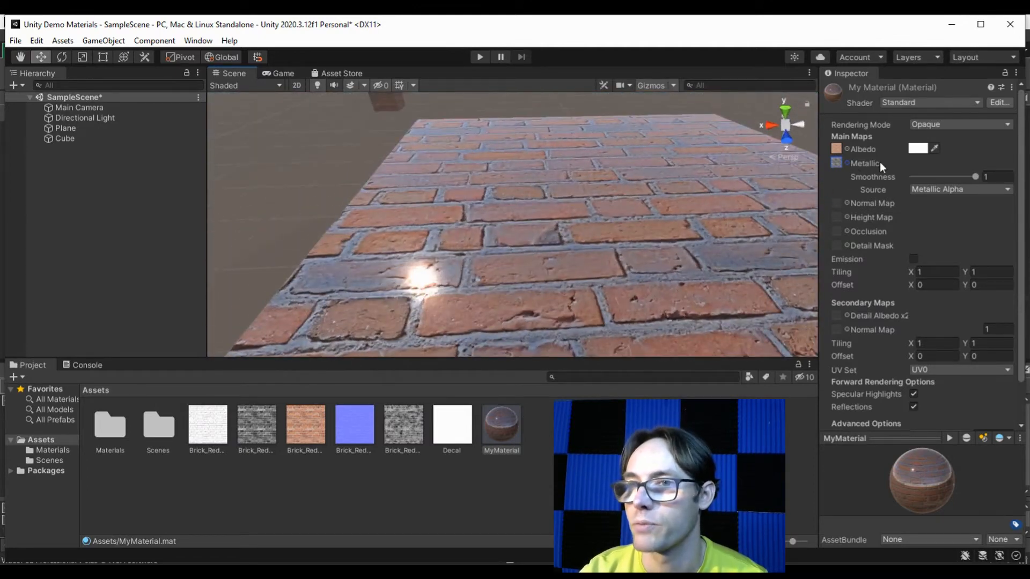
{"action": "left_click", "coordinate": [847, 163]}
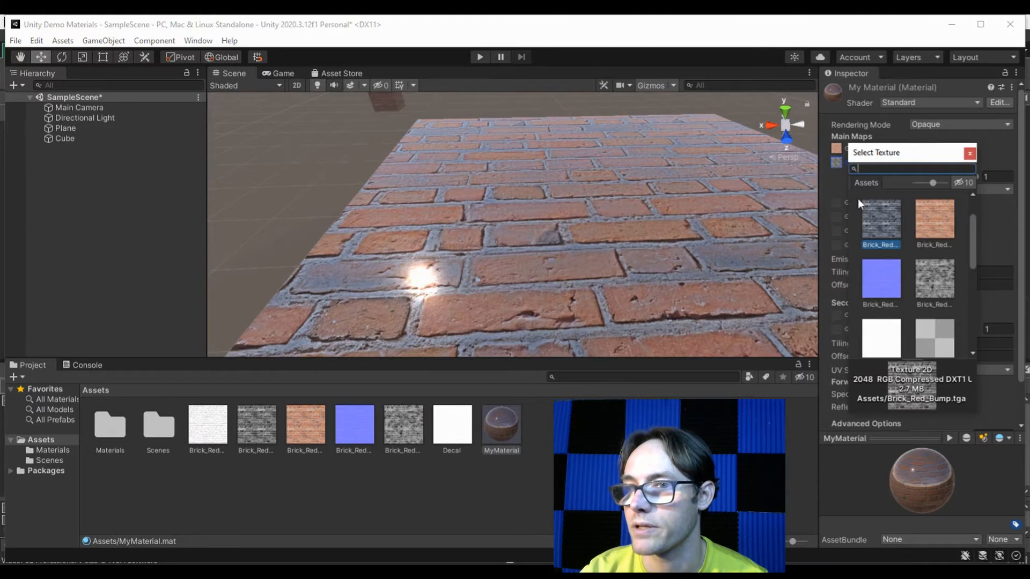
{"action": "scroll", "coordinate": [872, 238], "scroll_direction": "up", "scroll_amount": 1}
{"action": "left_click", "coordinate": [880, 225]}
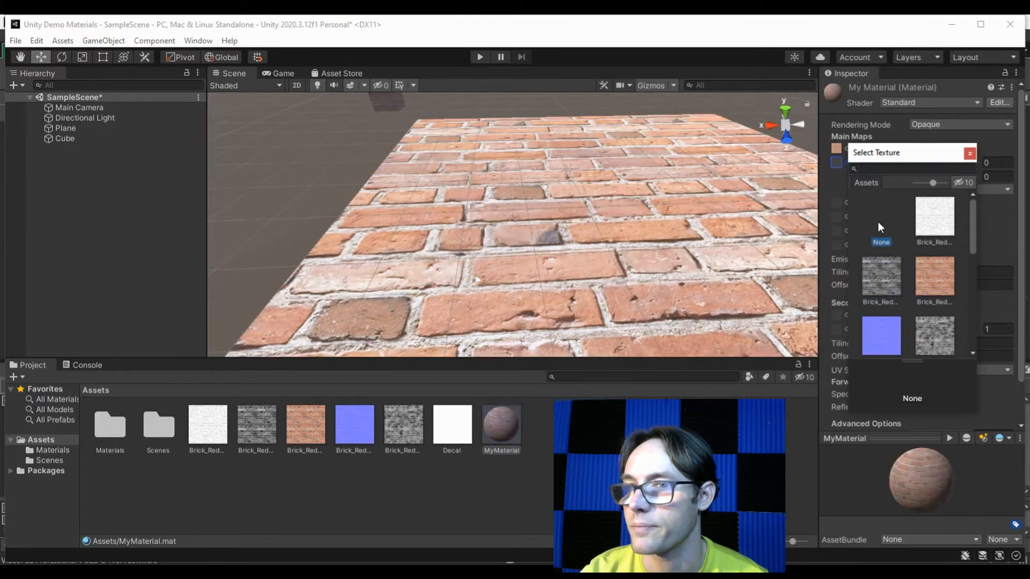
{"action": "left_click", "coordinate": [970, 154]}
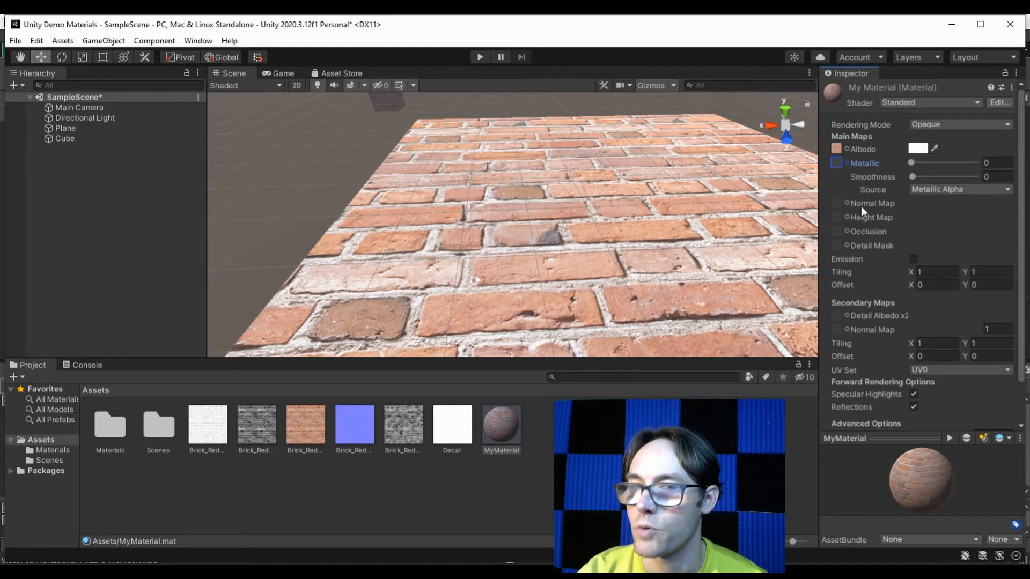
- Assign Brick_Red_Normal as MyMaterial's normal map, comparing it with None, and fix the texture so it is marked as a normal map
{"action": "scroll", "coordinate": [472, 246], "scroll_direction": "up", "scroll_amount": 5}
{"action": "left_click_drag", "start_coordinate": [472, 246], "coordinate": [330, 252], "text": "alt"}
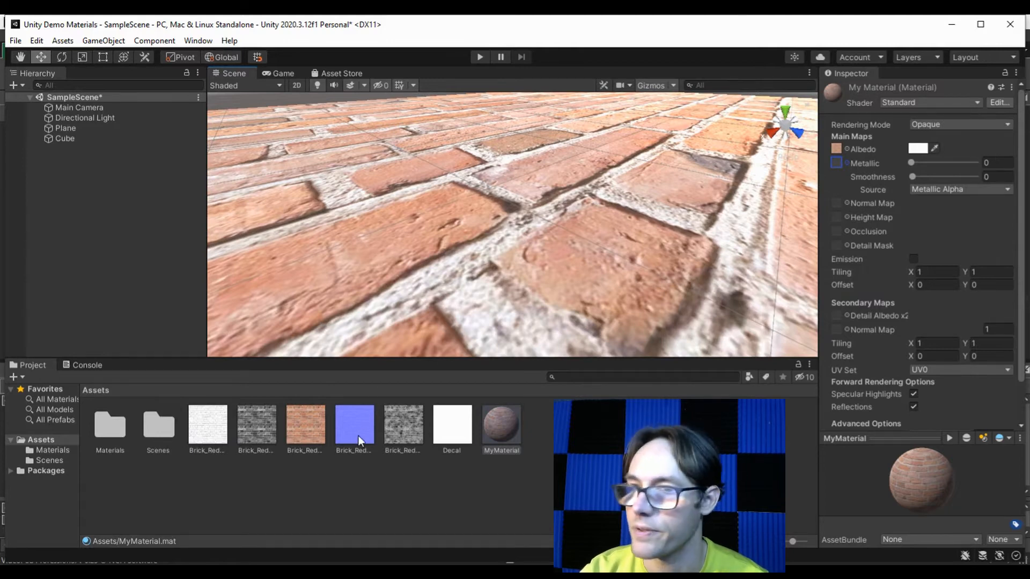
{"action": "left_click", "coordinate": [847, 203]}
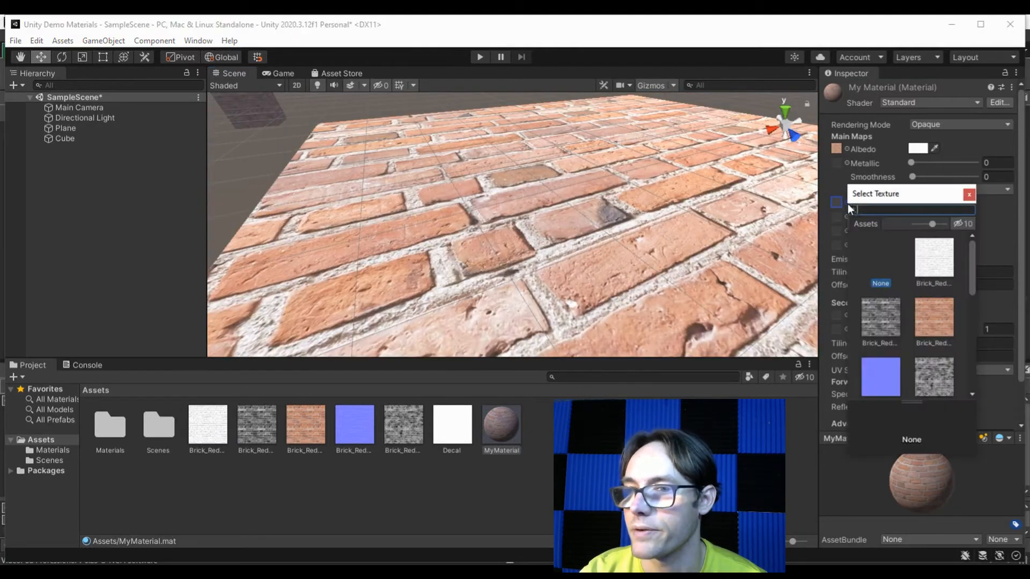
{"action": "left_click", "coordinate": [874, 380]}
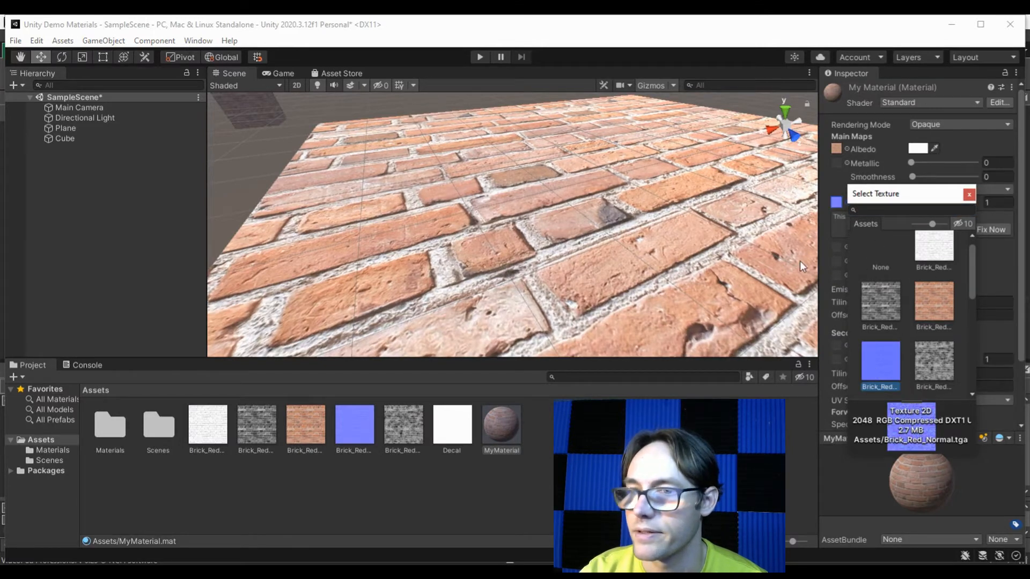
{"action": "left_click", "coordinate": [882, 250]}
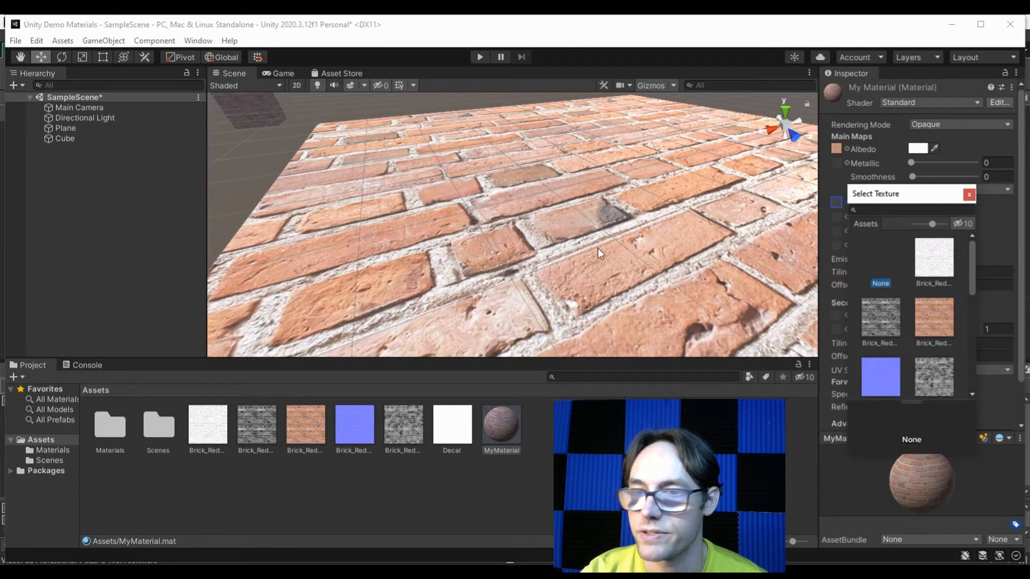
{"action": "left_click", "coordinate": [890, 372]}
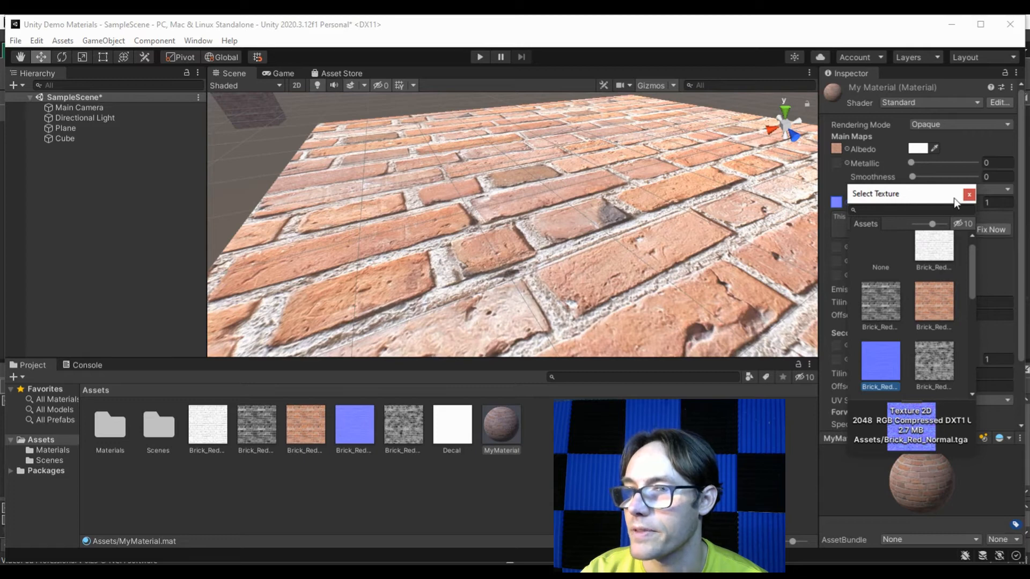
{"action": "left_click", "coordinate": [969, 195]}
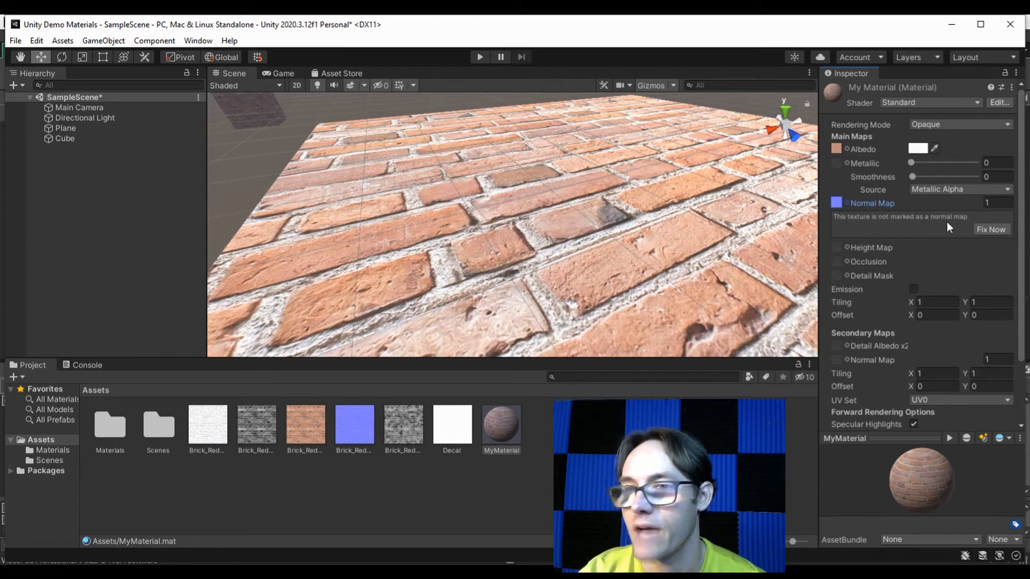
{"action": "left_click", "coordinate": [986, 232]}
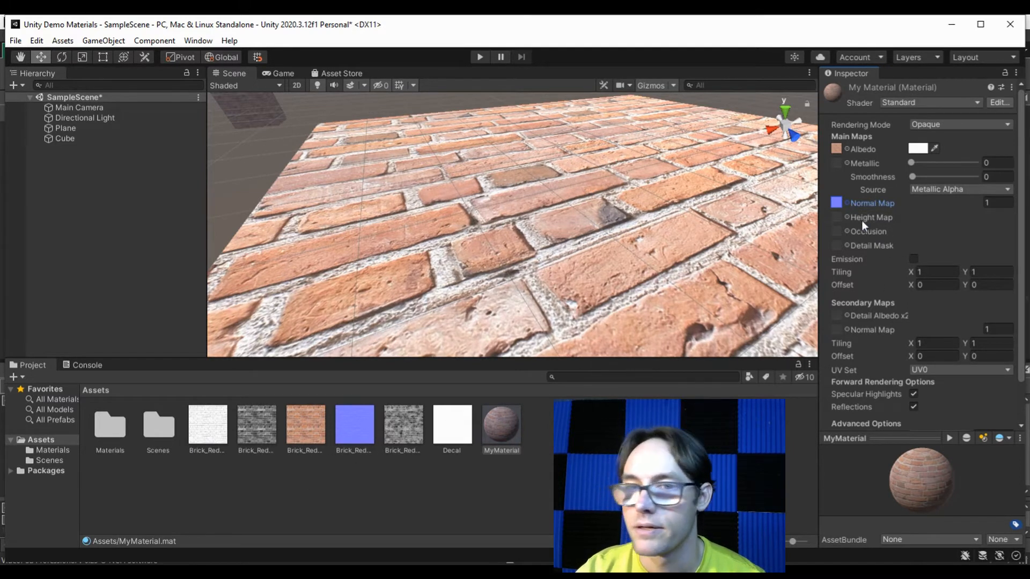
- Examine the normal-mapped brick plane from several angles, including a low grazing view close to the surface
{"action": "left_click_drag", "start_coordinate": [695, 244], "coordinate": [673, 238], "text": "alt"}
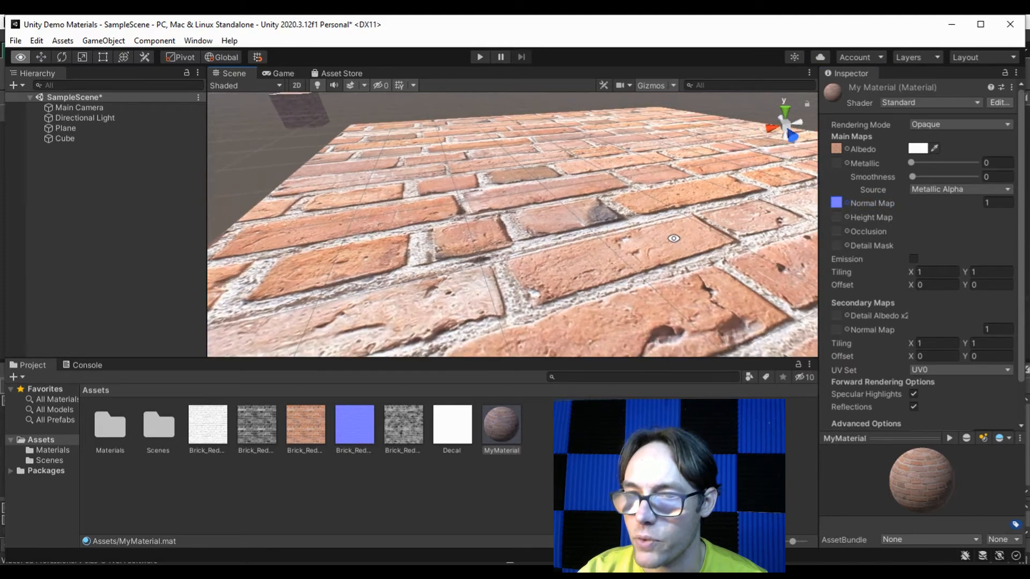
{"action": "left_click_drag", "start_coordinate": [689, 272], "coordinate": [644, 276], "text": "alt"}
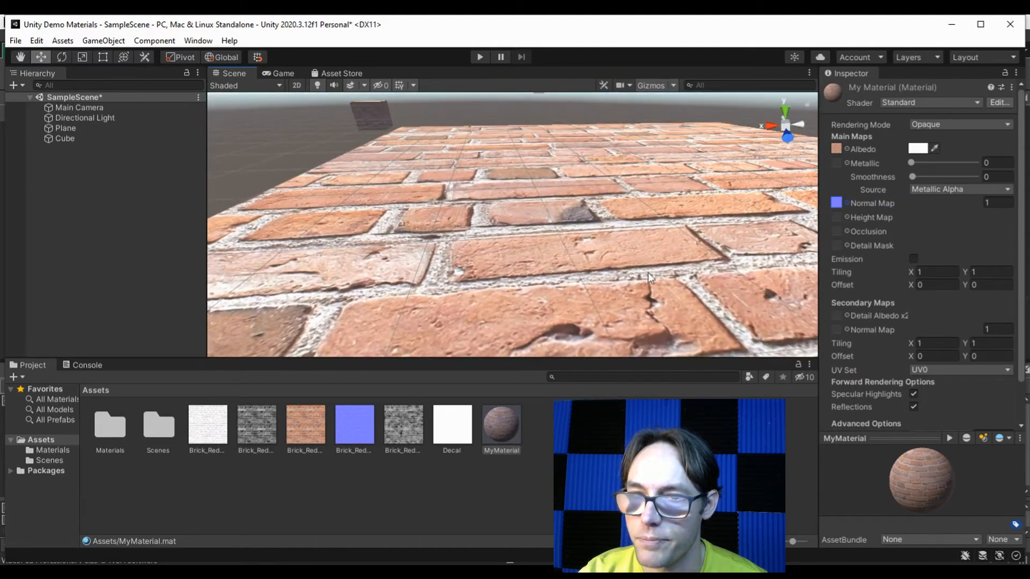
{"action": "left_click_drag", "start_coordinate": [453, 258], "coordinate": [570, 298], "text": "alt"}
{"action": "scroll", "coordinate": [584, 244], "scroll_direction": "down", "scroll_amount": 3}
{"action": "scroll", "coordinate": [546, 286], "scroll_direction": "up", "scroll_amount": 3}
{"action": "scroll", "coordinate": [571, 297], "scroll_direction": "up", "scroll_amount": 3, "text": "alt"}
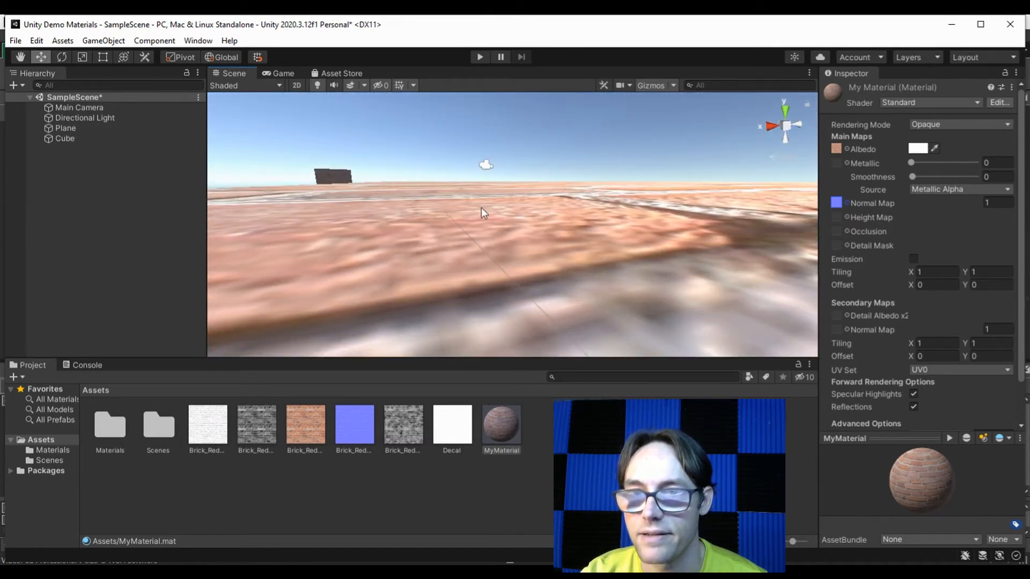
{"action": "key", "text": "alt"}
{"action": "left_click_drag", "start_coordinate": [558, 212], "coordinate": [561, 225], "text": "alt"}
{"action": "left_click_drag", "start_coordinate": [578, 303], "coordinate": [1024, 243], "text": "alt"}
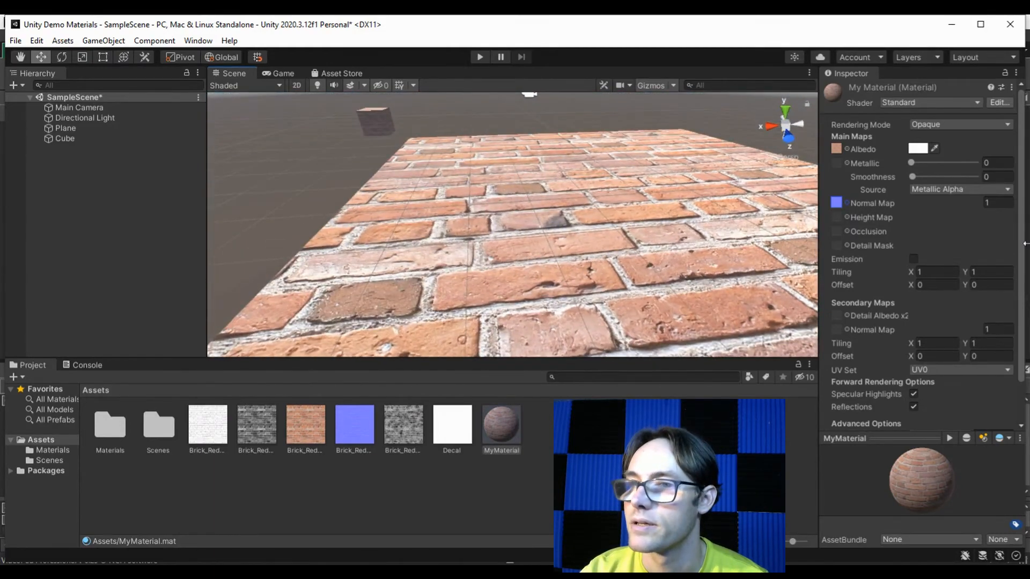
- Assign Brick_Red_Bump as MyMaterial's height map and inspect the depth of the bricks and mortar up close
{"action": "left_click", "coordinate": [846, 218]}
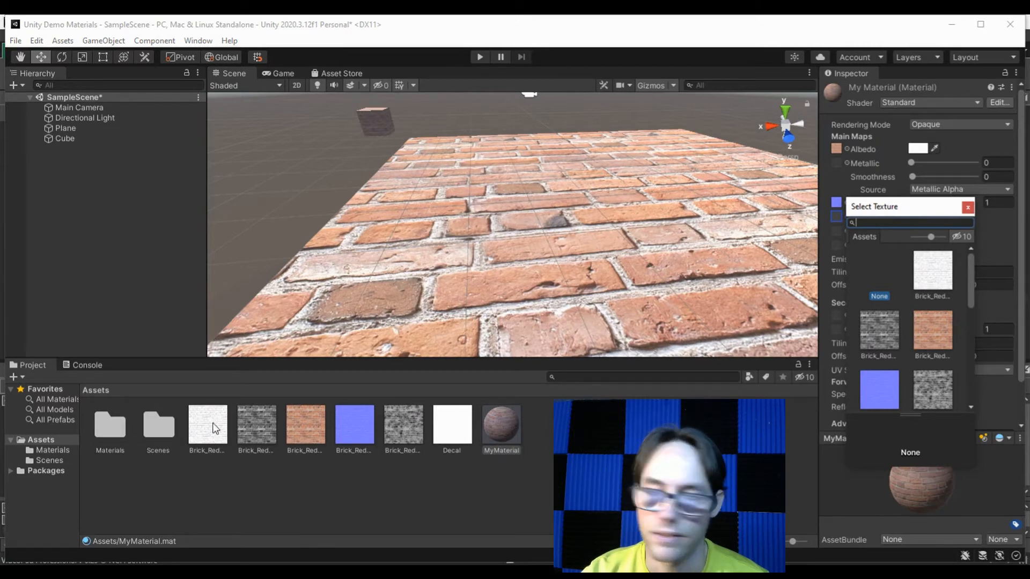
{"action": "left_click", "coordinate": [884, 331]}
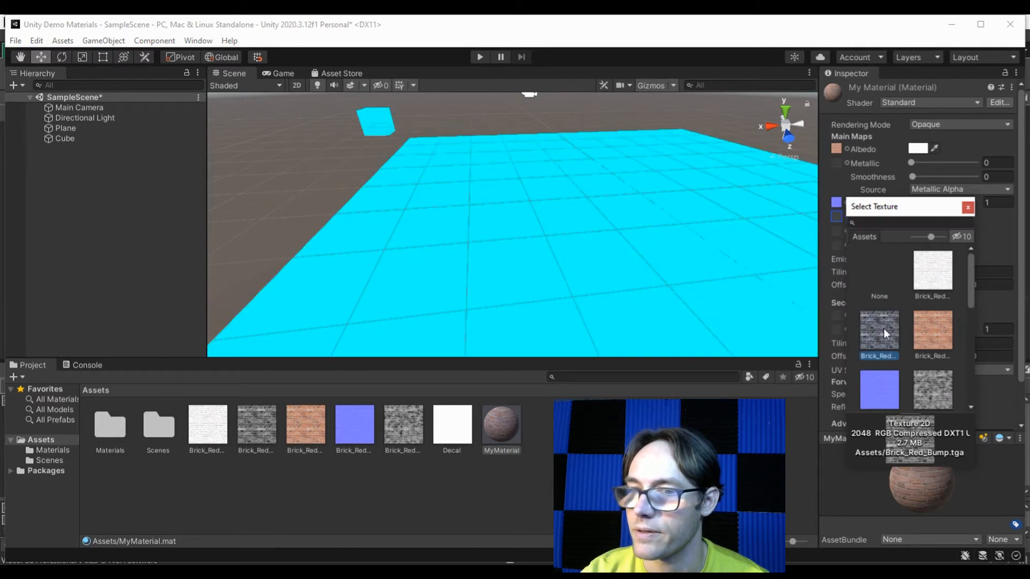
{"action": "scroll", "coordinate": [562, 266], "scroll_direction": "up", "scroll_amount": 3}
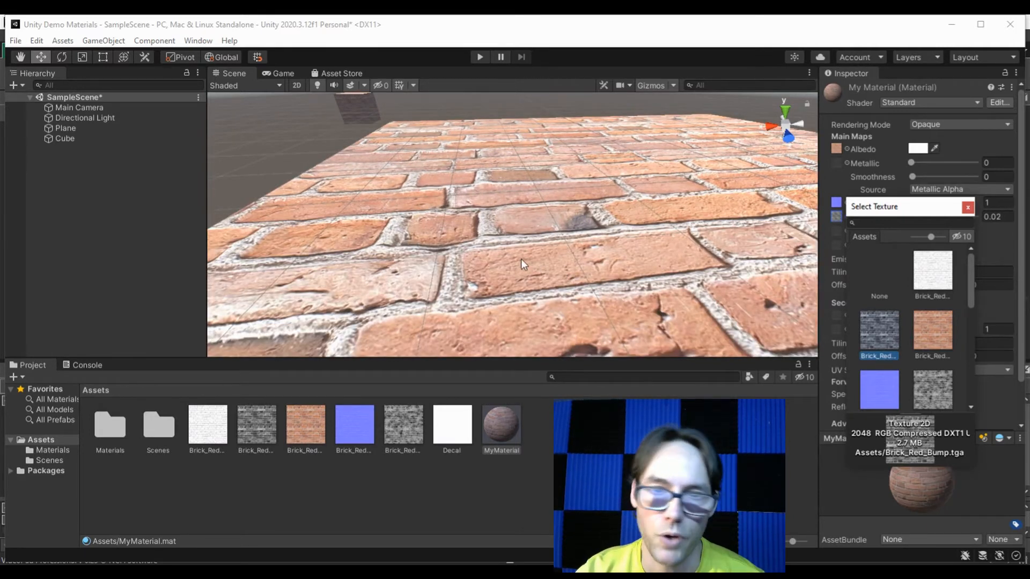
{"action": "scroll", "coordinate": [566, 262], "scroll_direction": "up", "scroll_amount": 4}
{"action": "left_click_drag", "start_coordinate": [489, 271], "coordinate": [581, 245], "text": "alt"}
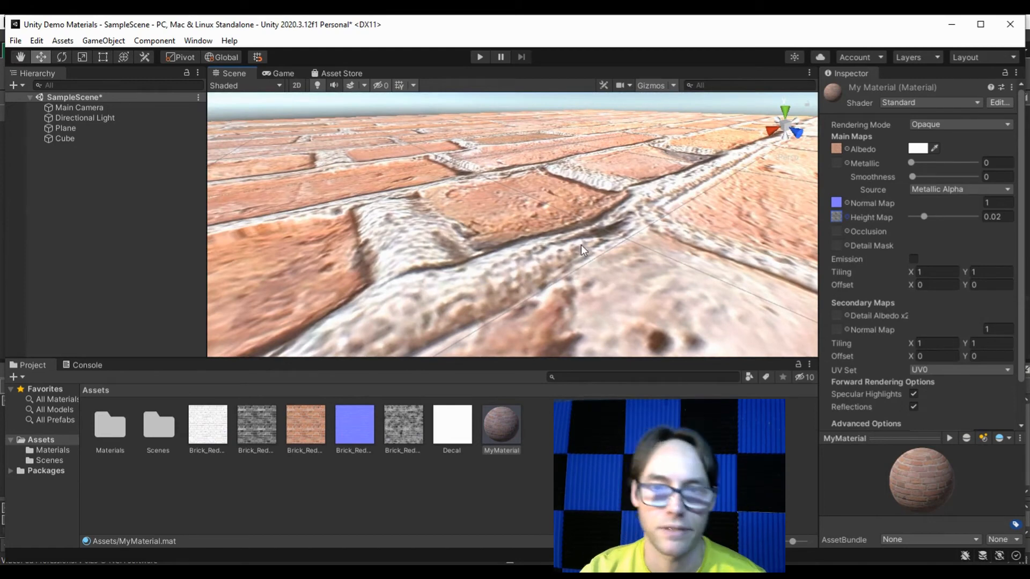
{"action": "mouse_move", "coordinate": [574, 240]}
{"action": "left_mouse_down", "text": "alt"}
{"action": "mouse_move", "coordinate": [647, 242]}
{"action": "mouse_move", "coordinate": [591, 252]}
{"action": "left_mouse_up", "text": "alt"}
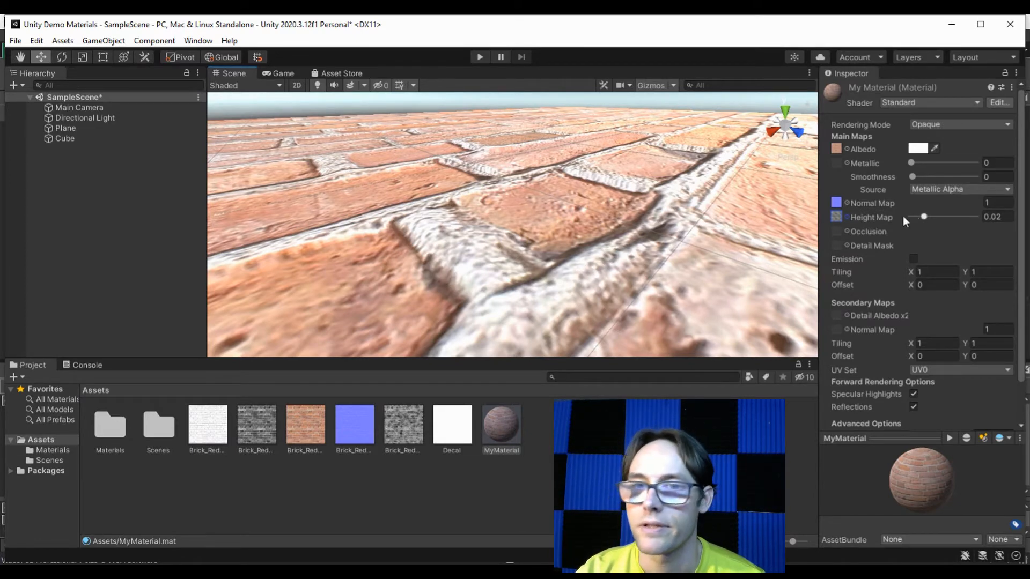
{"action": "left_click_drag", "start_coordinate": [559, 236], "coordinate": [644, 210], "text": "alt"}
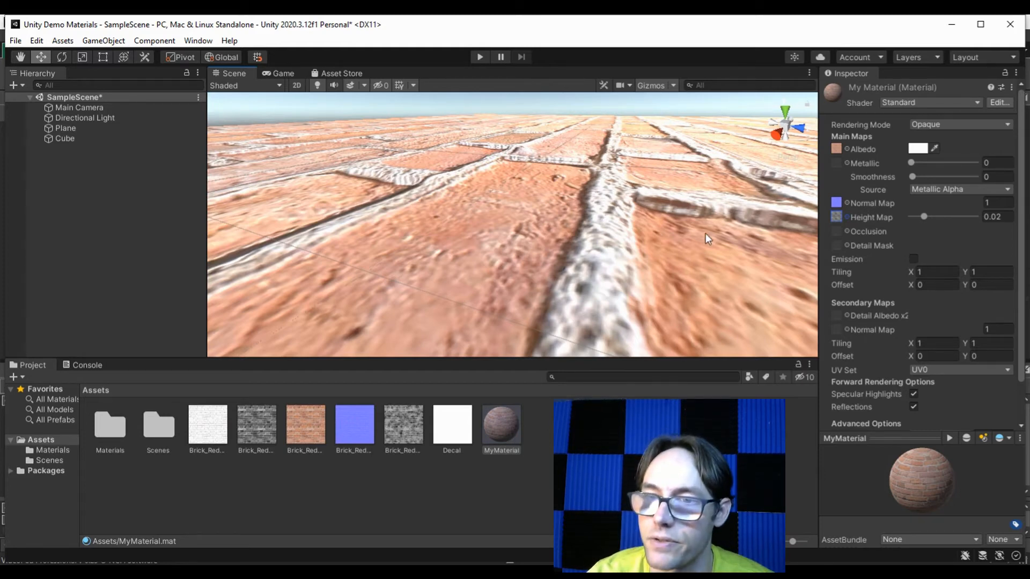
{"action": "left_click_drag", "start_coordinate": [716, 257], "coordinate": [684, 252], "text": "alt"}
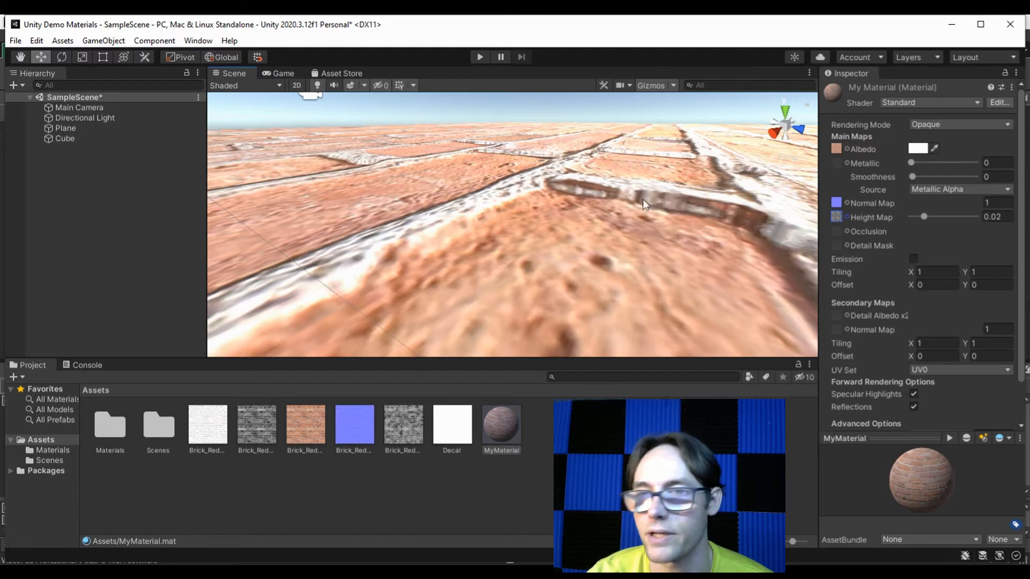
{"action": "left_click_drag", "start_coordinate": [703, 194], "coordinate": [673, 220], "text": "alt"}
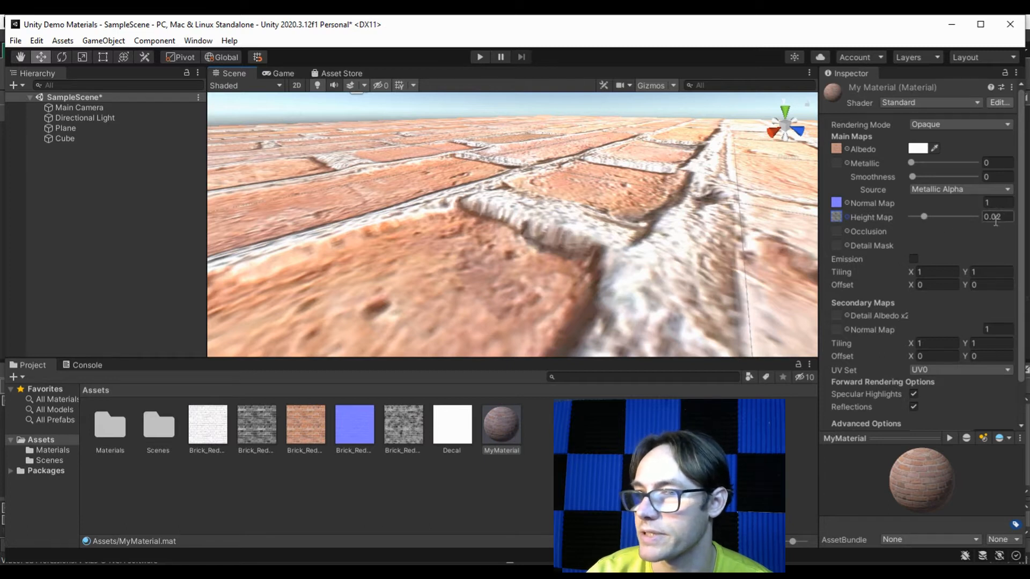
- Set MyMaterial's height map strength to 0.017 and review the brick plane from near and far
{"action": "left_click", "coordinate": [923, 217]}
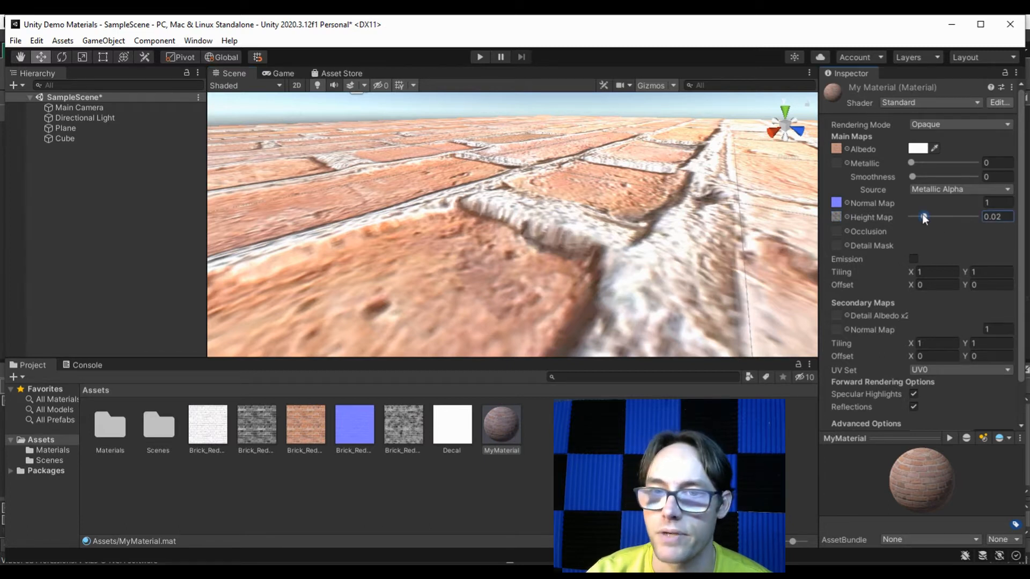
{"action": "mouse_move", "coordinate": [924, 217]}
{"action": "left_mouse_down"}
{"action": "mouse_move", "coordinate": [939, 217]}
{"action": "mouse_move", "coordinate": [920, 216]}
{"action": "left_mouse_up"}
{"action": "scroll", "coordinate": [683, 237], "scroll_direction": "down", "scroll_amount": 6}
{"action": "left_click_drag", "start_coordinate": [674, 254], "coordinate": [873, 253], "text": "alt"}
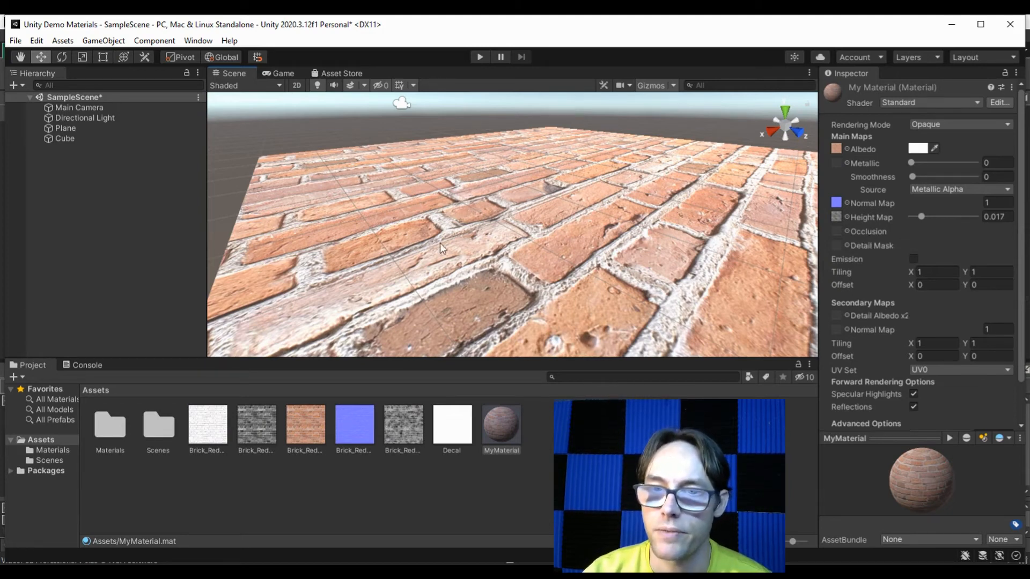
{"action": "middle_click_drag", "start_coordinate": [596, 265], "coordinate": [609, 182]}
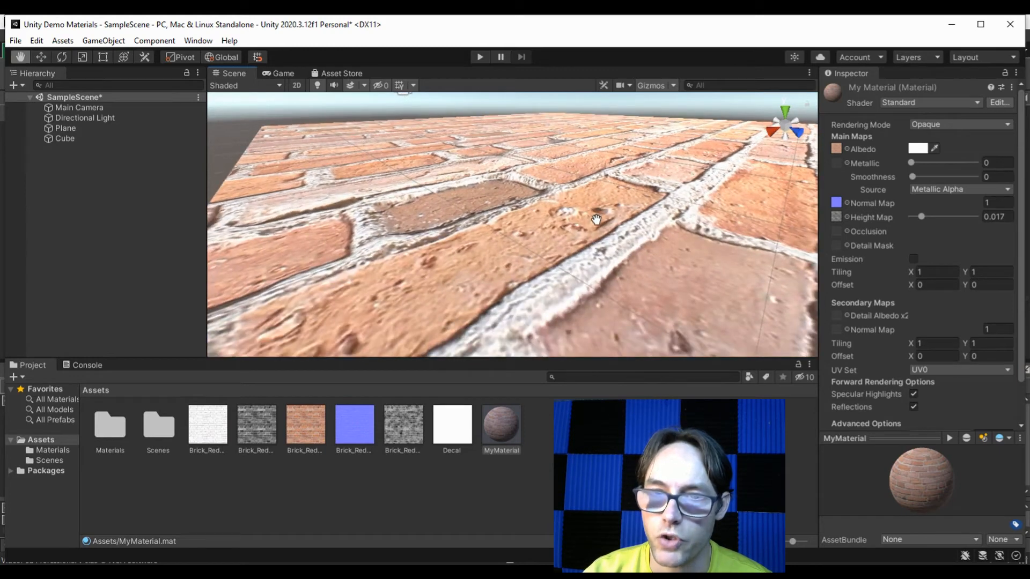
{"action": "left_click_drag", "start_coordinate": [387, 229], "coordinate": [413, 245], "text": "alt"}
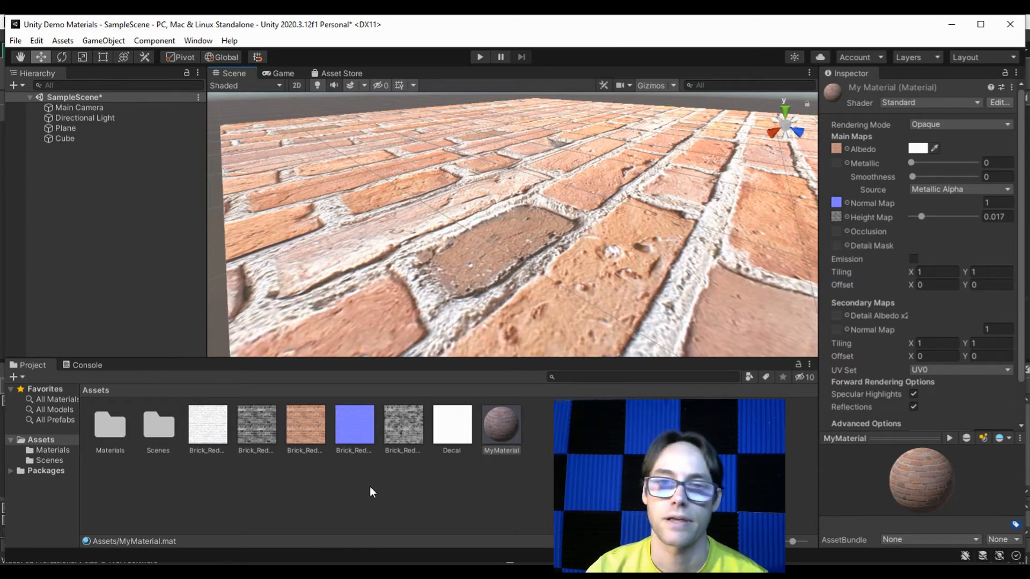
{"action": "scroll", "coordinate": [697, 269], "scroll_direction": "down", "scroll_amount": 5}
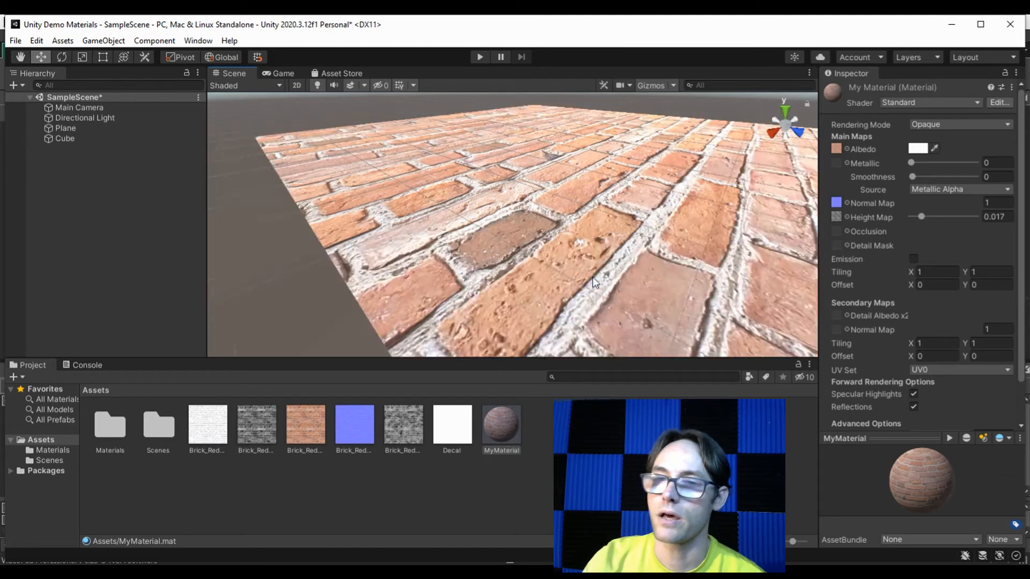
{"action": "middle_click_drag", "start_coordinate": [645, 253], "coordinate": [579, 258]}
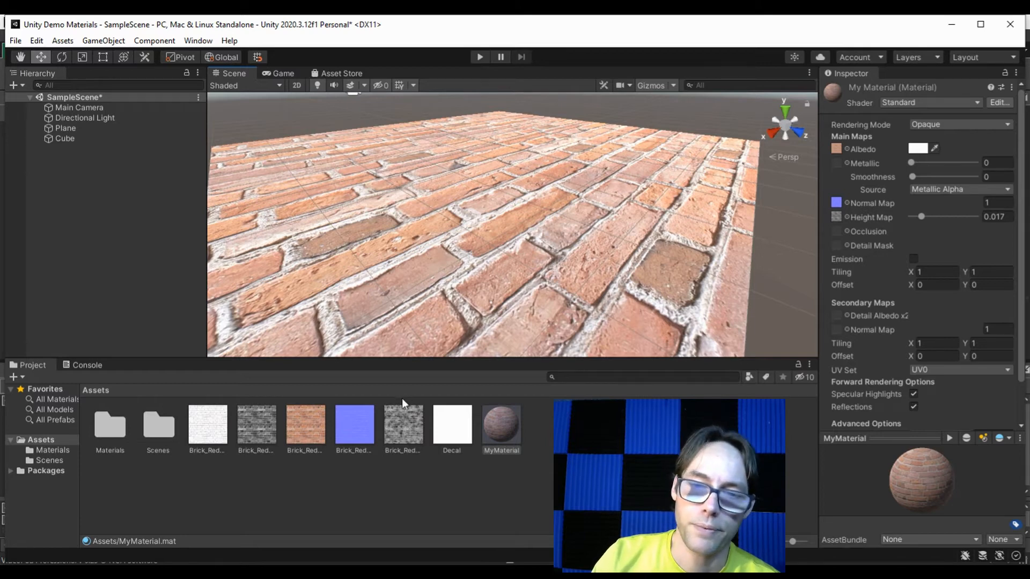
- Assign Brick_Red_AO as MyMaterial's occlusion map, comparing the brick plane with the texture and with None
{"action": "left_click", "coordinate": [344, 429]}
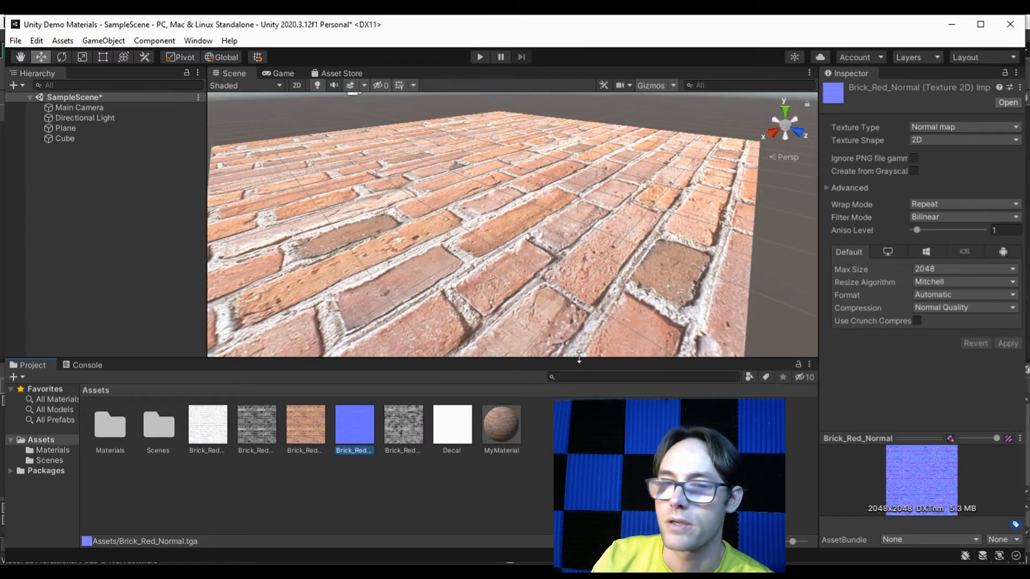
{"action": "left_click", "coordinate": [494, 423]}
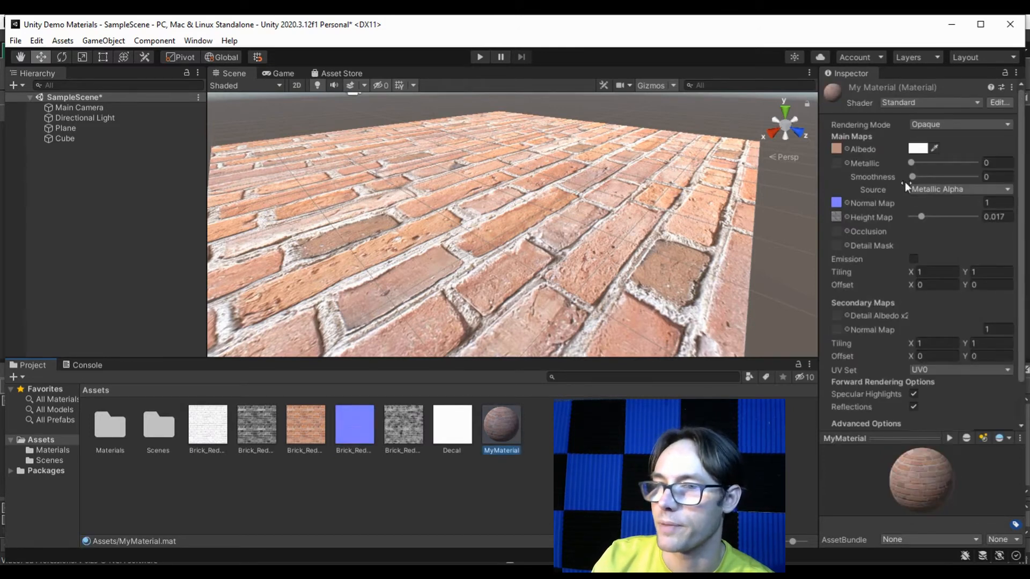
{"action": "left_click", "coordinate": [849, 231]}
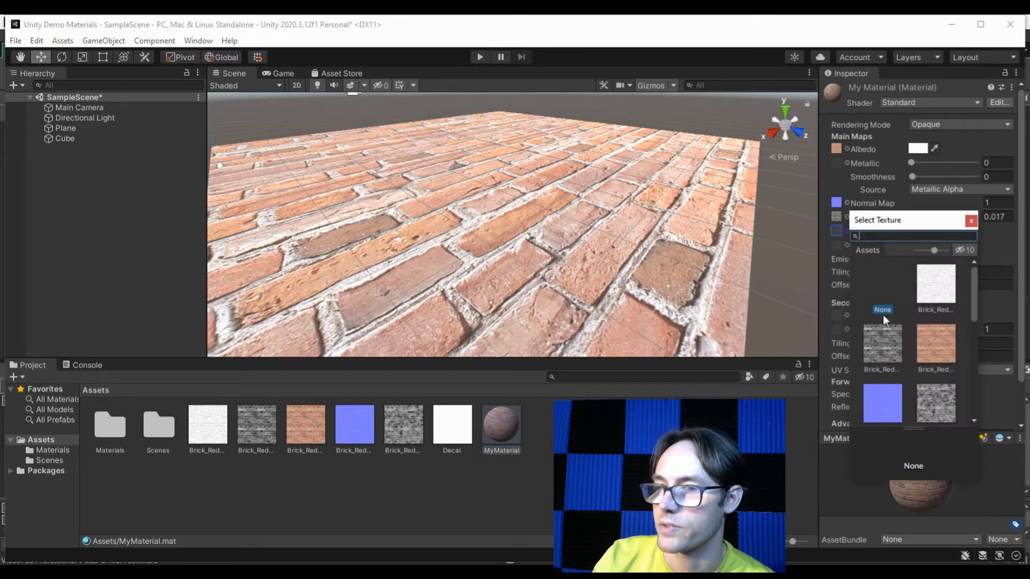
{"action": "left_click", "coordinate": [939, 290]}
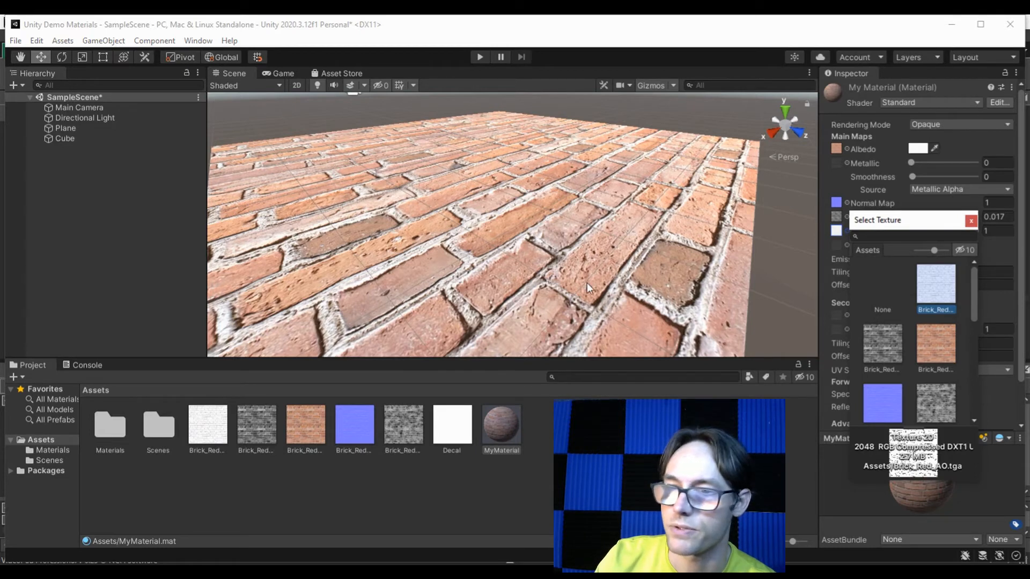
{"action": "left_click", "coordinate": [883, 287]}
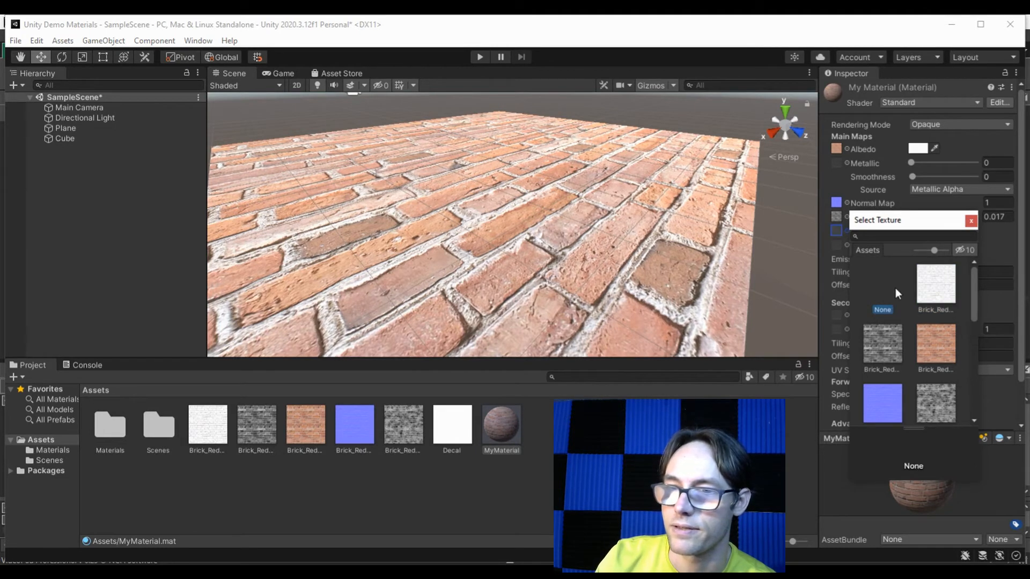
{"action": "left_click", "coordinate": [924, 296]}
{"action": "left_click", "coordinate": [891, 290]}
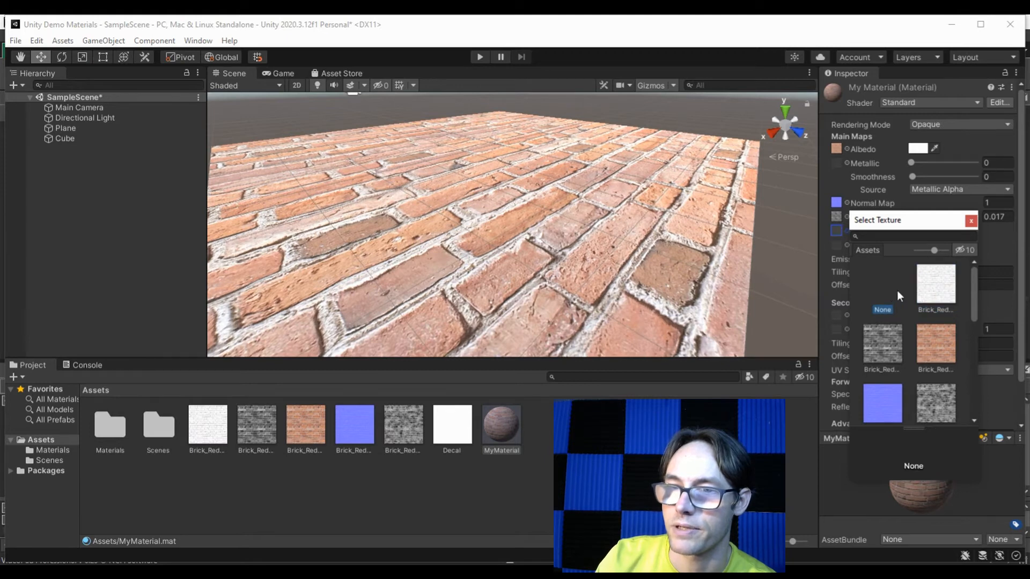
{"action": "left_click", "coordinate": [923, 295]}
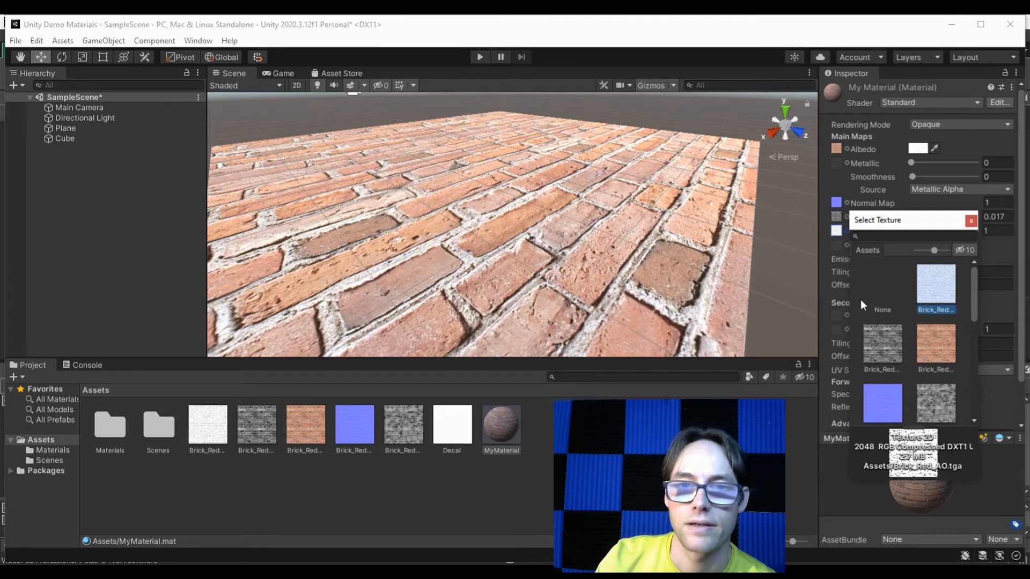
{"action": "left_click", "coordinate": [971, 221]}
- Examine the shading in the mortar gaps of the brick plane up close and from farther away
{"action": "scroll", "coordinate": [676, 271], "scroll_direction": "up", "scroll_amount": 5}
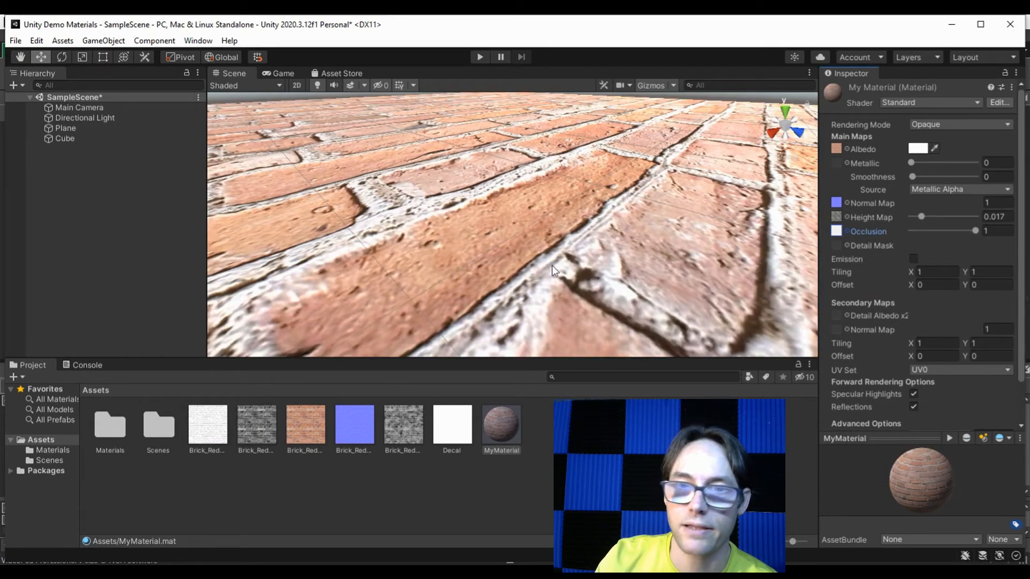
{"action": "scroll", "coordinate": [562, 217], "scroll_direction": "down", "scroll_amount": 5}
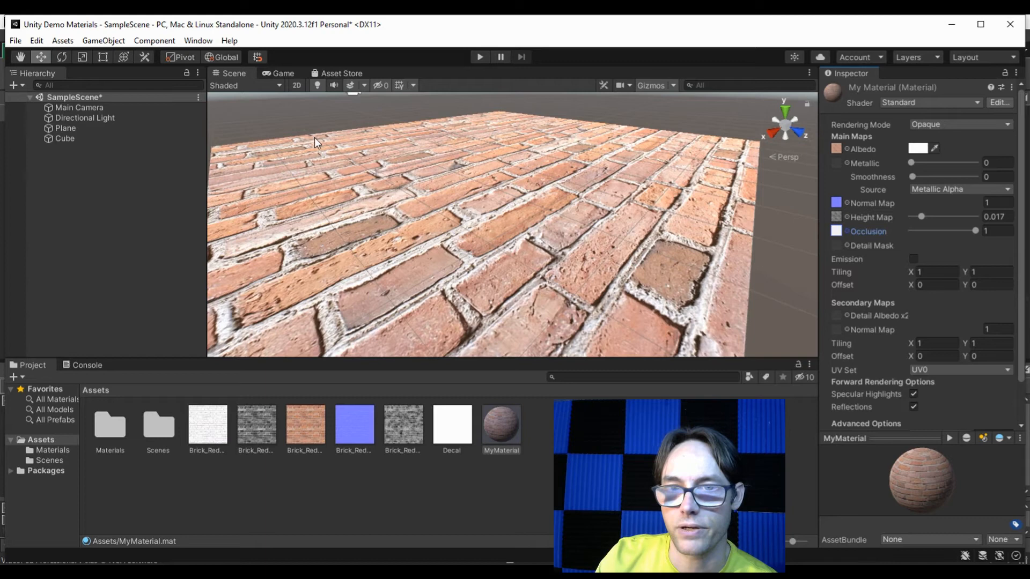
{"action": "scroll", "coordinate": [480, 250], "scroll_direction": "up", "scroll_amount": 5}
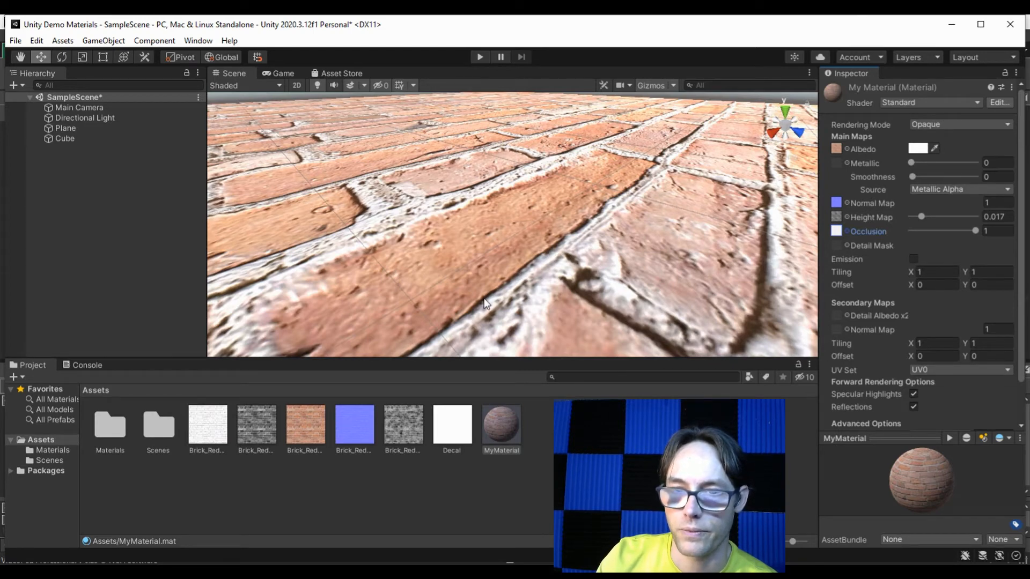
{"action": "left_click_drag", "start_coordinate": [475, 298], "coordinate": [487, 294], "text": "alt"}
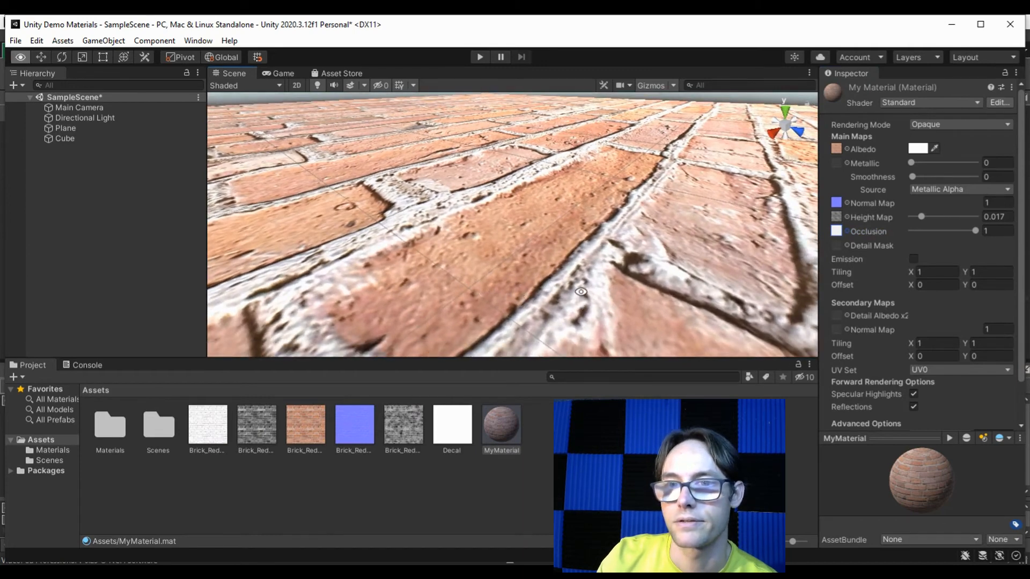
{"action": "scroll", "coordinate": [581, 292], "scroll_direction": "down", "scroll_amount": 10, "text": "alt"}
{"action": "scroll", "coordinate": [528, 280], "scroll_direction": "up", "scroll_amount": 3, "text": "alt"}
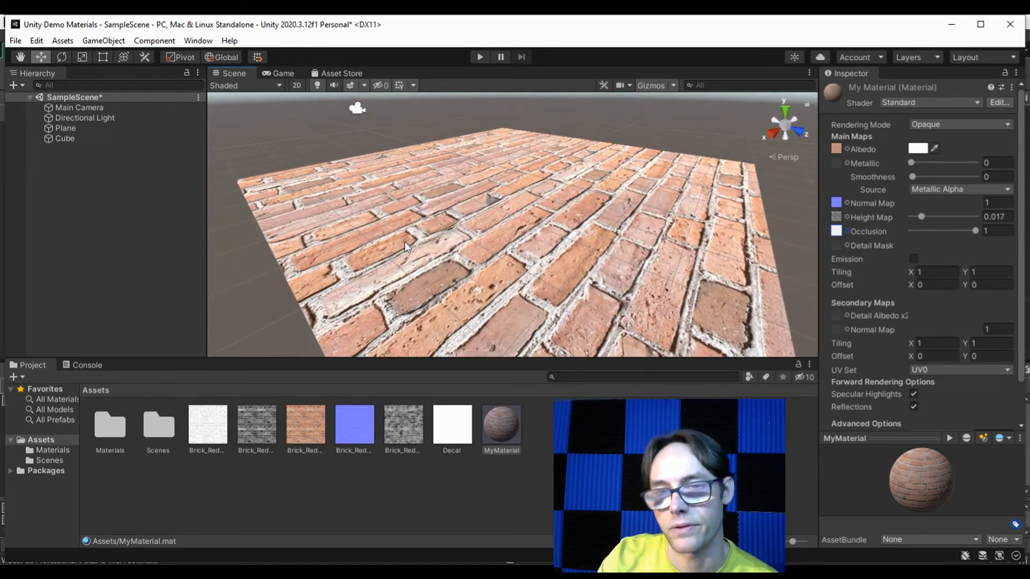
{"action": "left_click_drag", "start_coordinate": [513, 232], "coordinate": [447, 230], "text": "alt"}
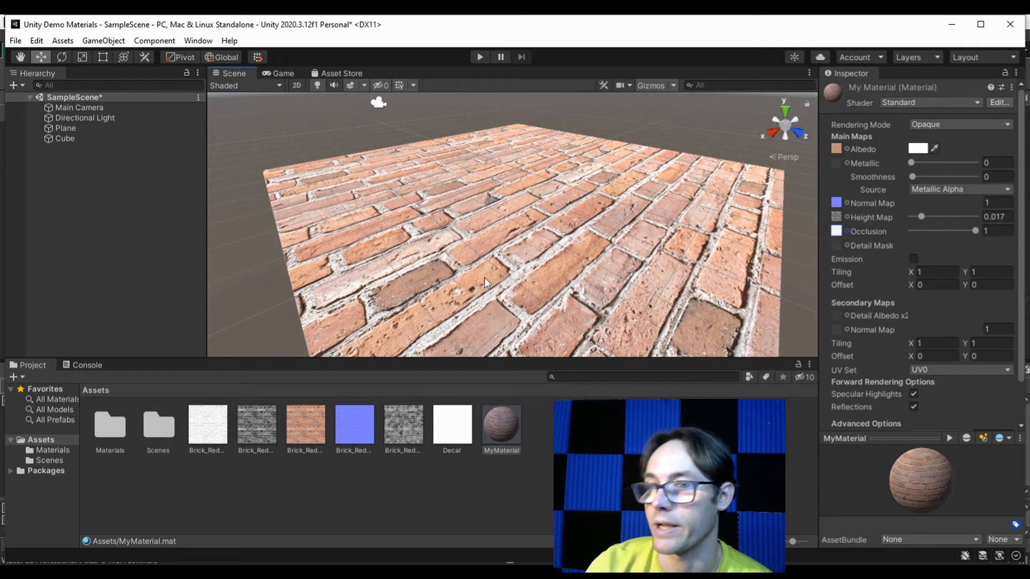
- Compare MyMaterial without an occlusion map and with Brick_Red_AO reassigned, keeping the occlusion strength at 1
{"action": "left_click", "coordinate": [845, 232]}
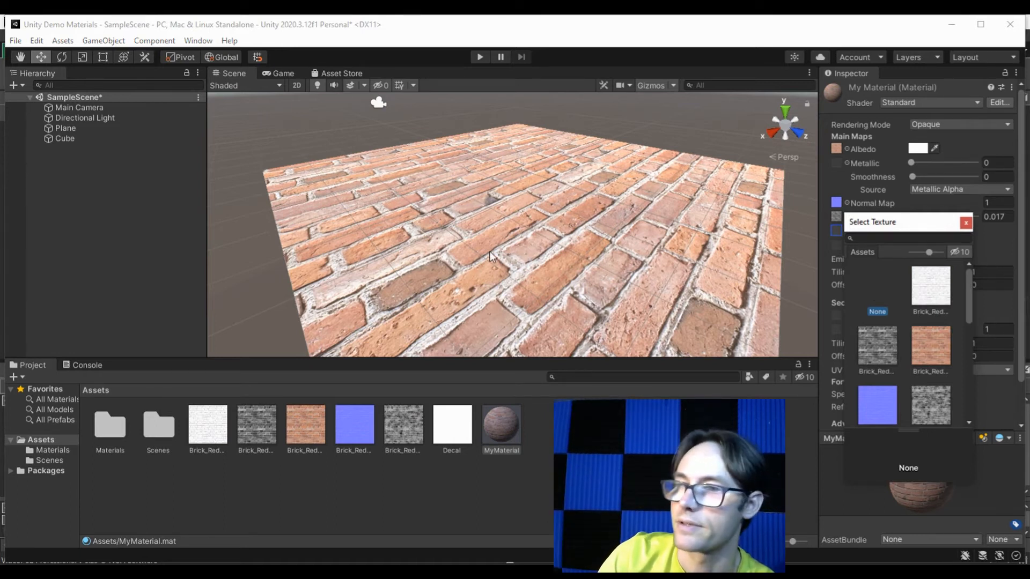
{"action": "left_click", "coordinate": [916, 295]}
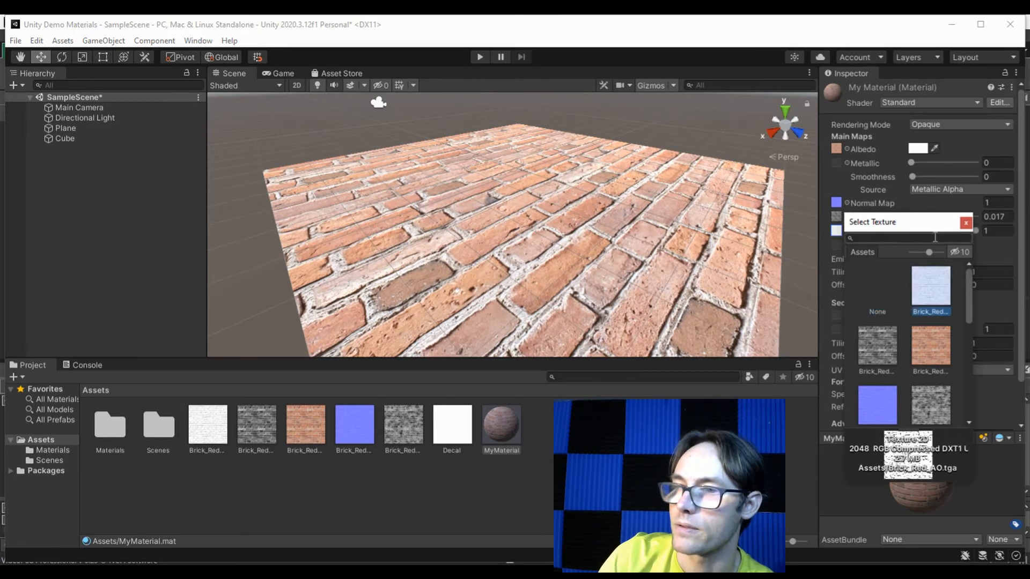
{"action": "left_click", "coordinate": [965, 223]}
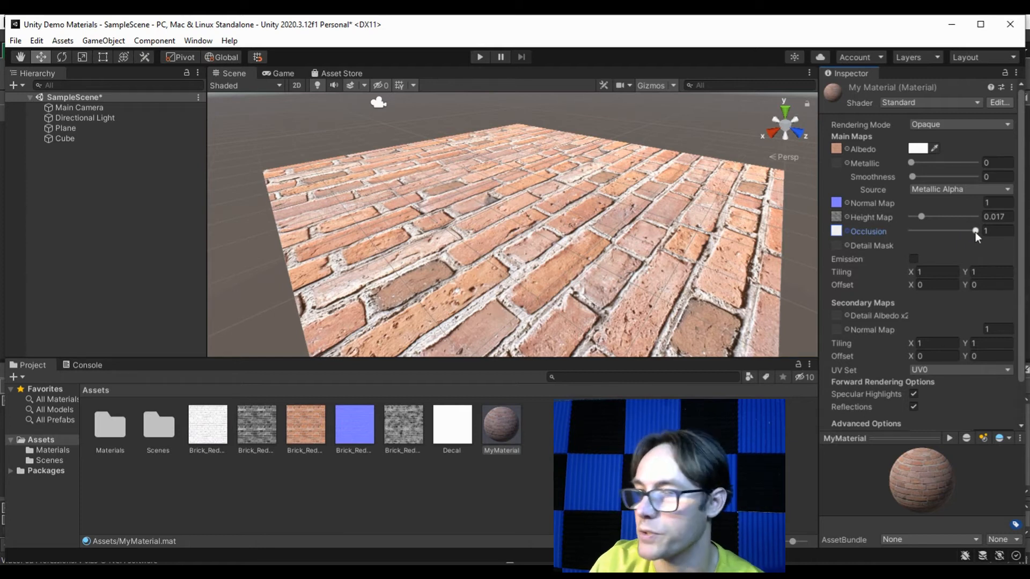
{"action": "left_click", "coordinate": [976, 231]}
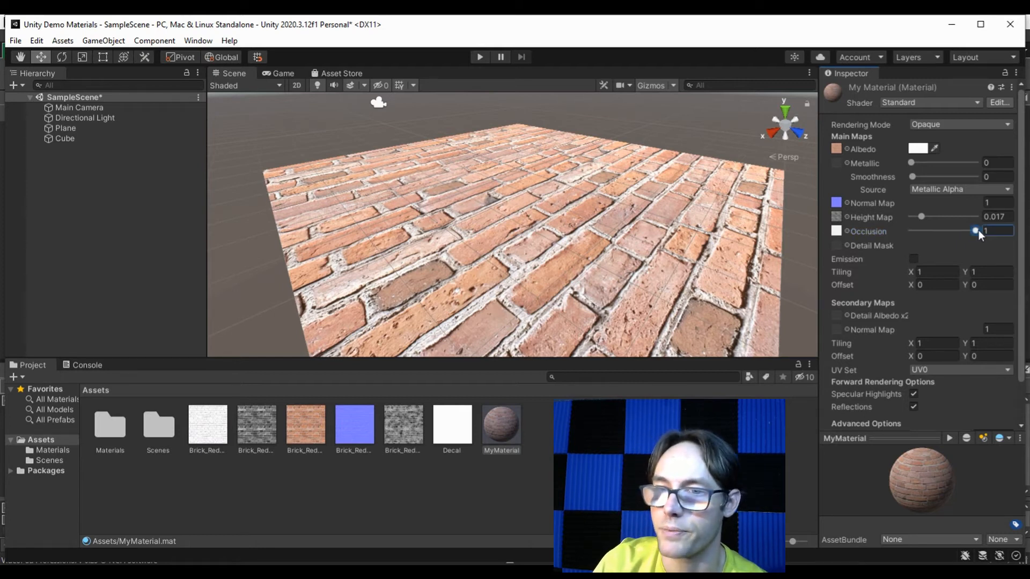
{"action": "mouse_move", "coordinate": [976, 229]}
{"action": "left_mouse_down"}
{"action": "mouse_move", "coordinate": [920, 230]}
{"action": "mouse_move", "coordinate": [986, 232]}
{"action": "left_mouse_up"}
- Review the Detail Mask slot and the Decal texture, examine the decal's layer and Alpha 1 channel in Photoshop, and return to Unity
{"action": "scroll", "coordinate": [872, 236], "scroll_direction": "down", "scroll_amount": 3}
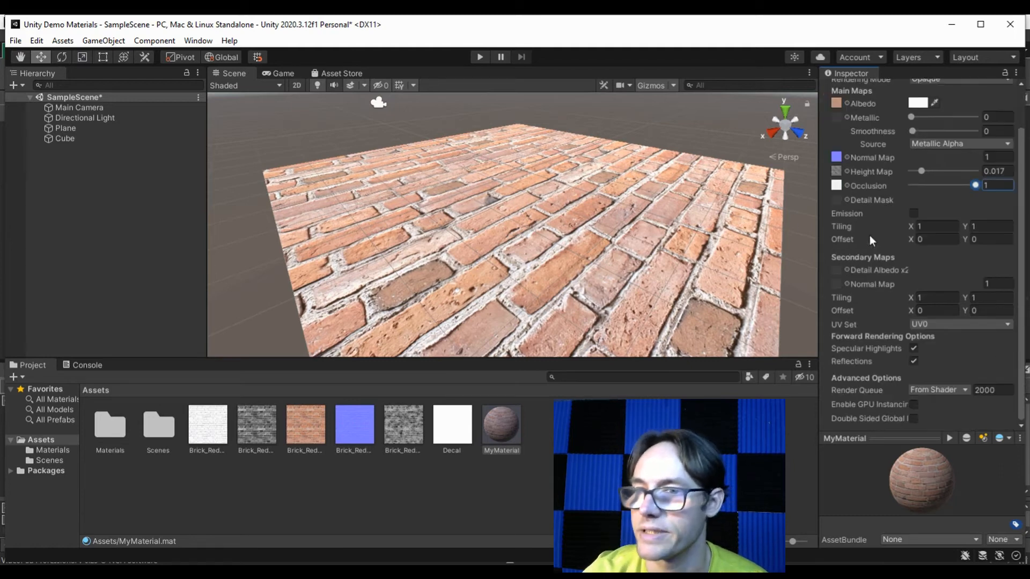
{"action": "left_click", "coordinate": [869, 202]}
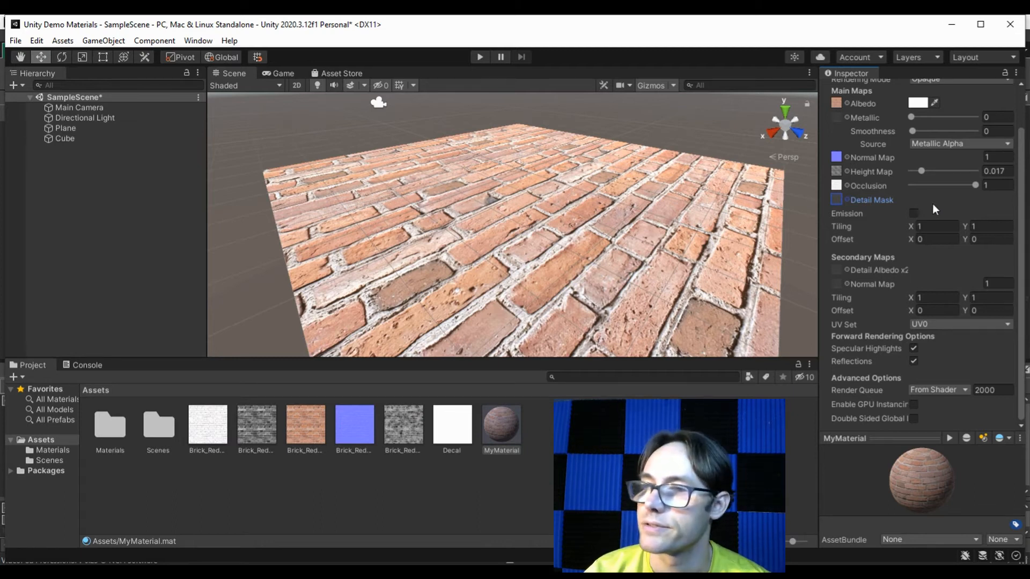
{"action": "left_click", "coordinate": [452, 430]}
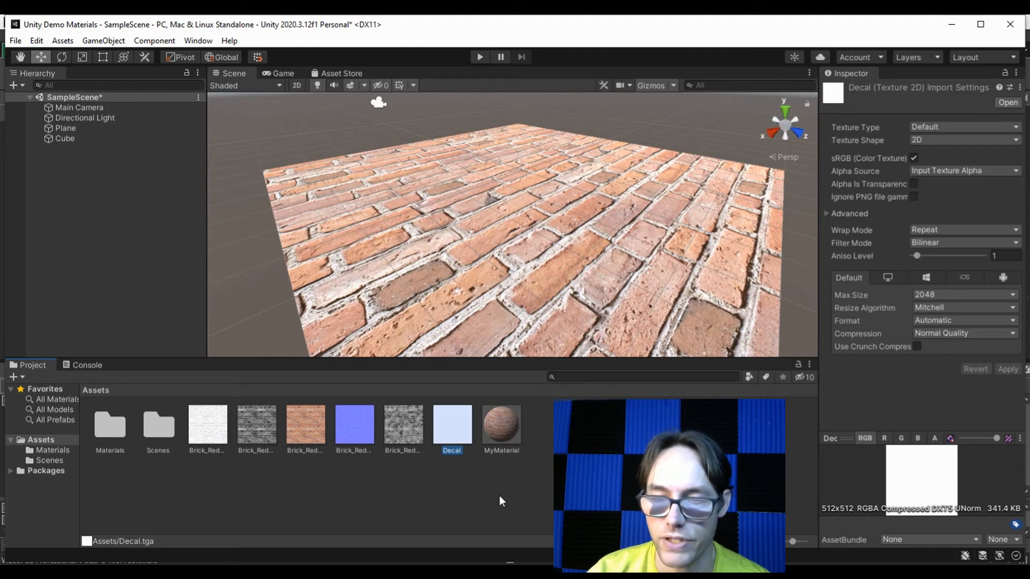
{"action": "left_click", "coordinate": [564, 572]}
{"action": "left_click", "coordinate": [271, 80]}
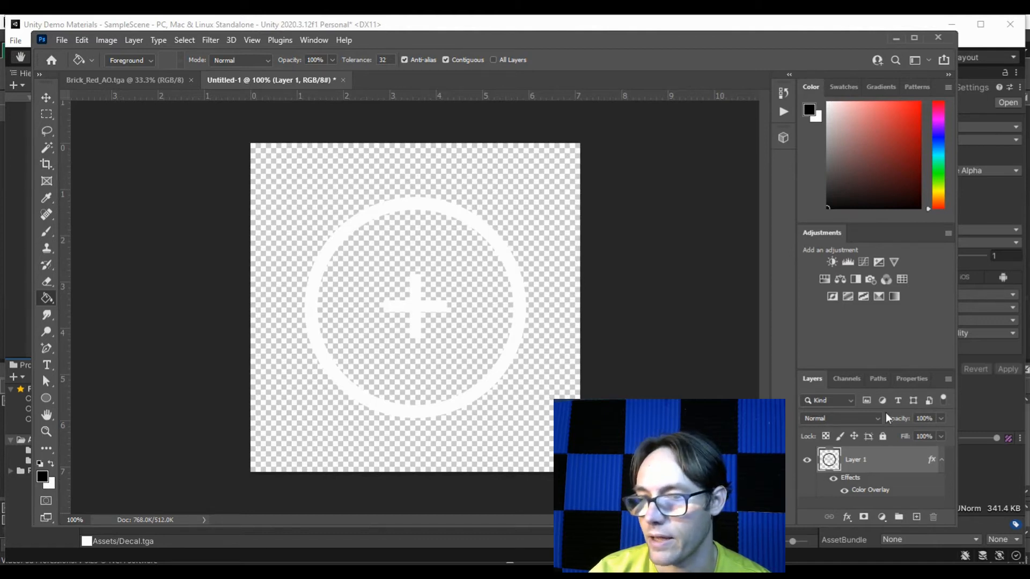
{"action": "left_click", "coordinate": [846, 379]}
{"action": "left_click", "coordinate": [859, 498]}
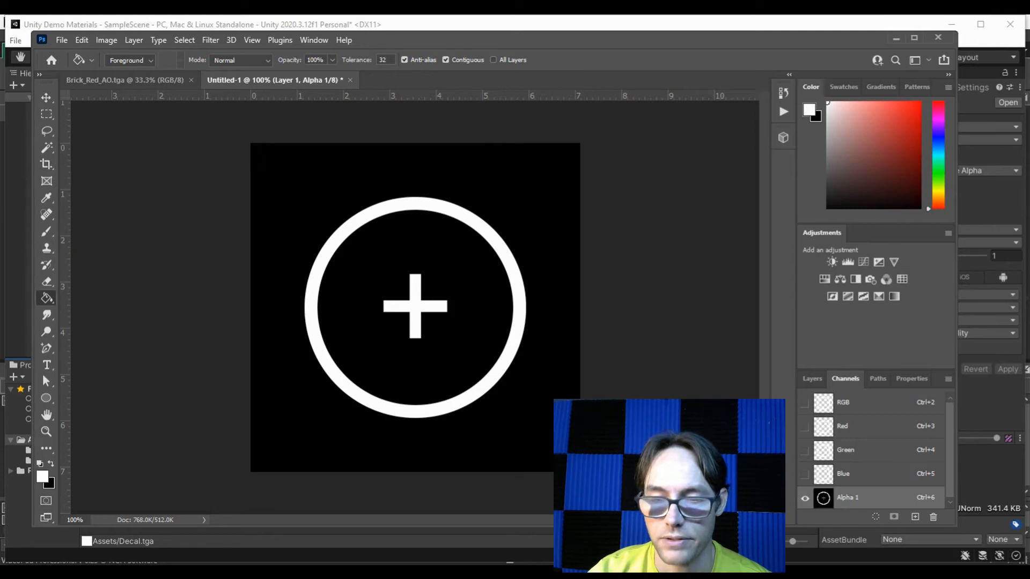
{"action": "key", "text": "alt+Tab"}
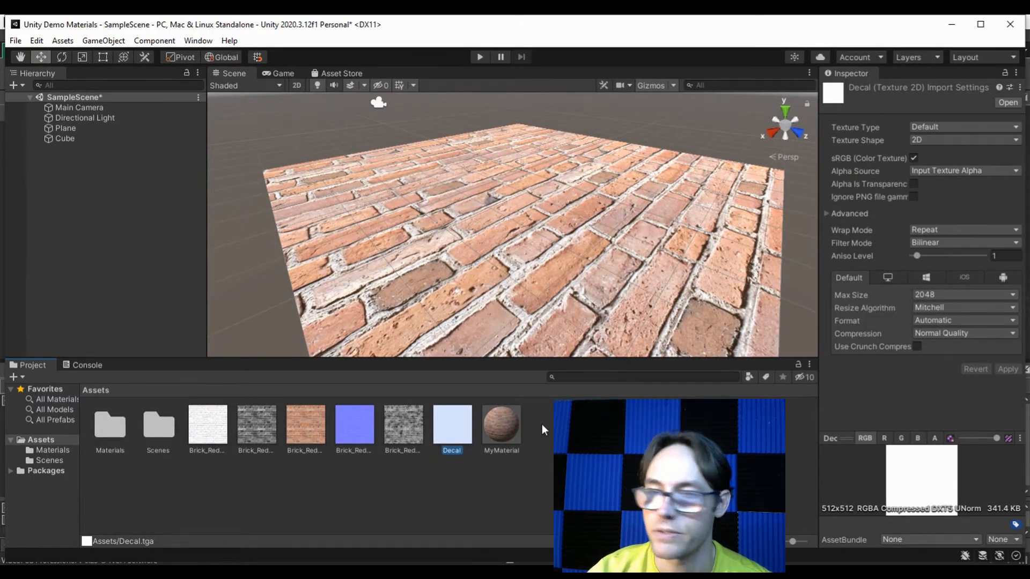
- Assign the Decal texture as MyMaterial's detail mask
{"action": "left_click", "coordinate": [502, 429]}
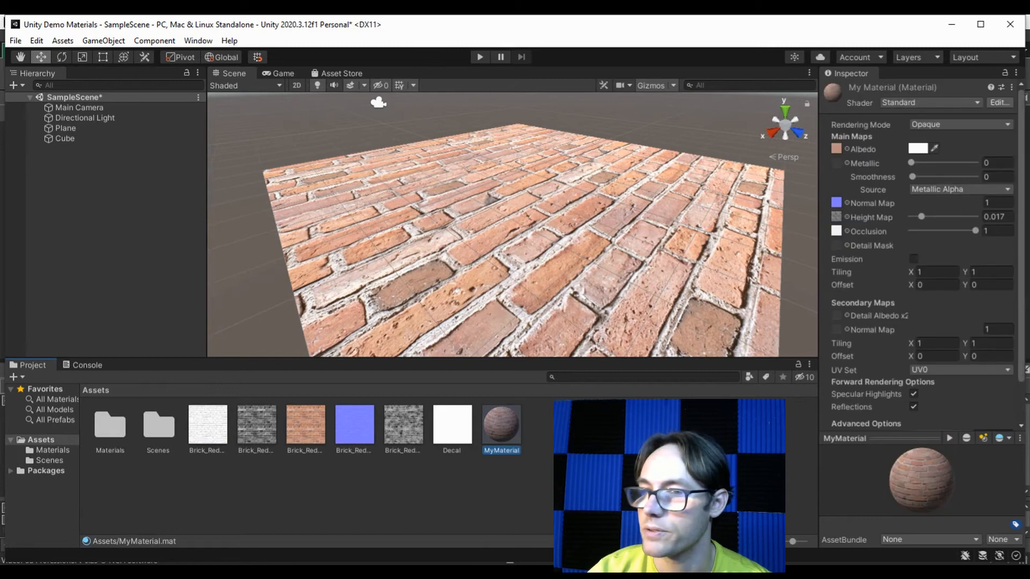
{"action": "left_click", "coordinate": [847, 246]}
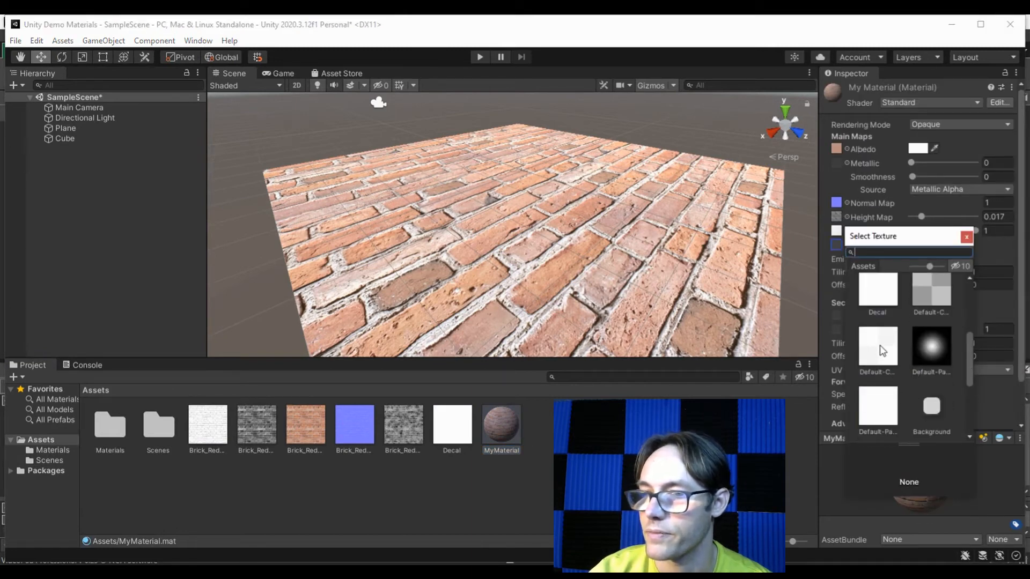
{"action": "scroll", "coordinate": [882, 352], "scroll_direction": "up", "scroll_amount": 2}
{"action": "left_click", "coordinate": [880, 330]}
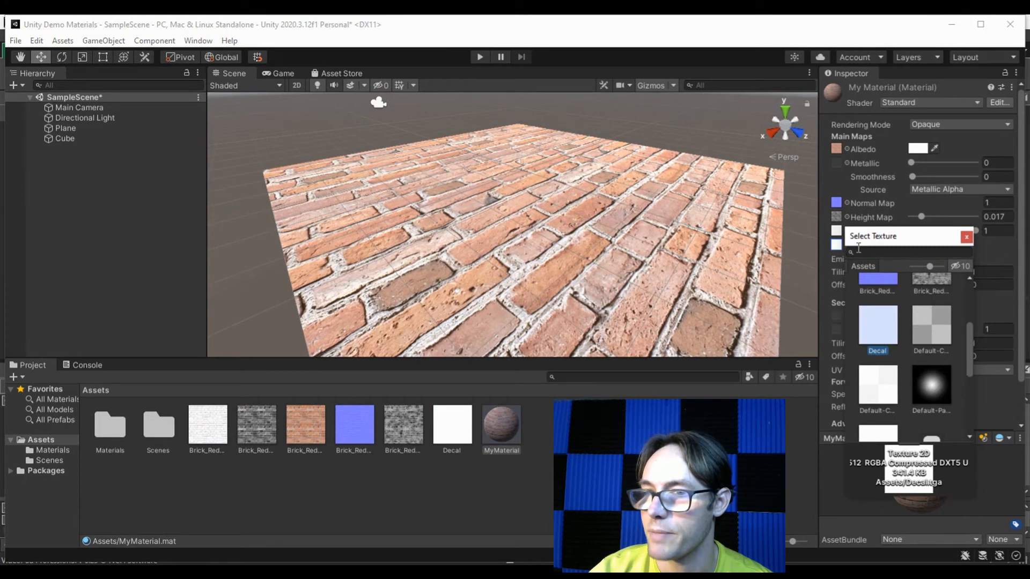
{"action": "left_click_drag", "start_coordinate": [906, 241], "coordinate": [715, 320]}
{"action": "left_click", "coordinate": [776, 316]}
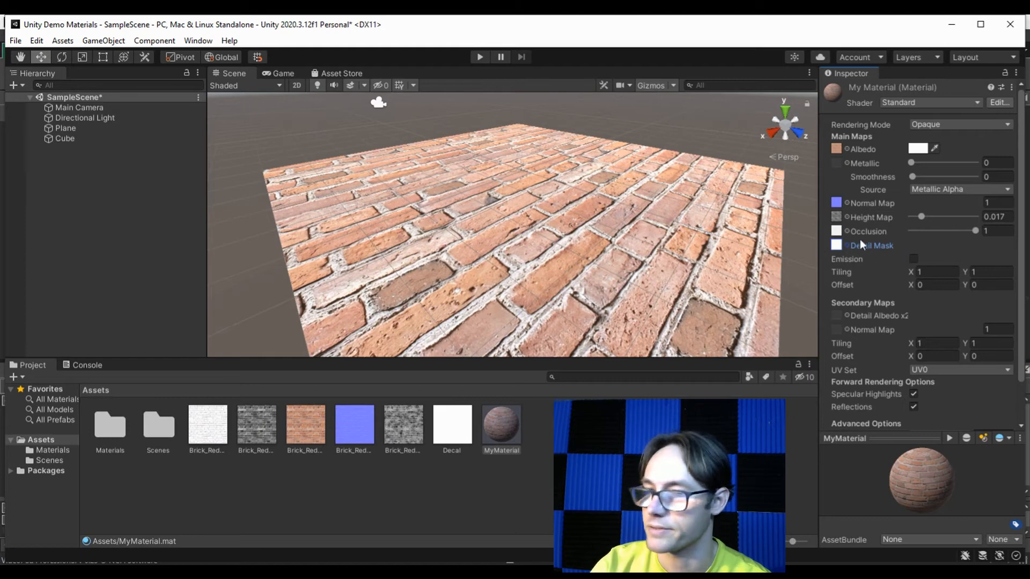
- Assign the Decal texture as MyMaterial's Detail Albedo x2 secondary map
{"action": "left_click", "coordinate": [848, 315]}
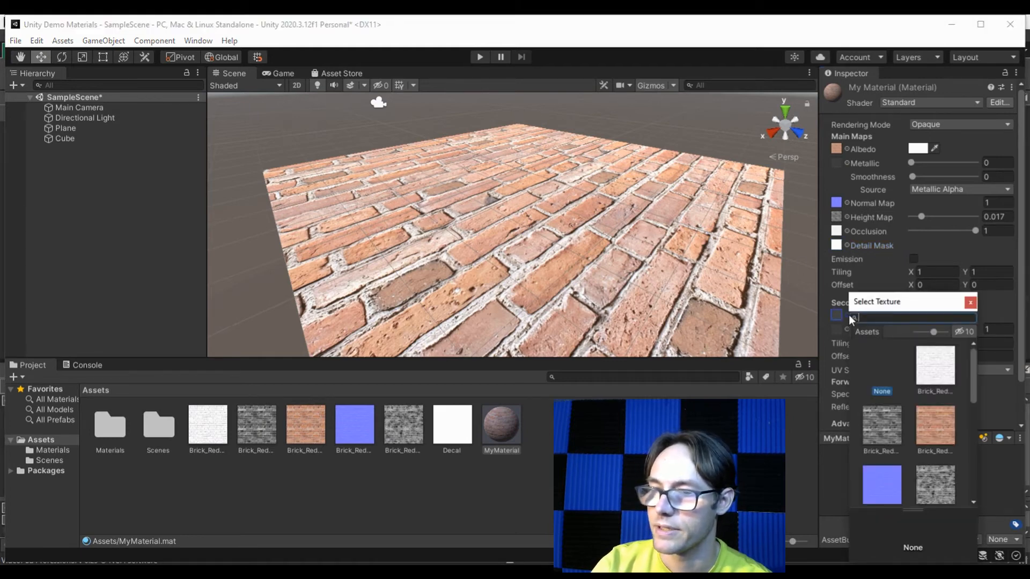
{"action": "scroll", "coordinate": [931, 386], "scroll_direction": "down", "scroll_amount": 2}
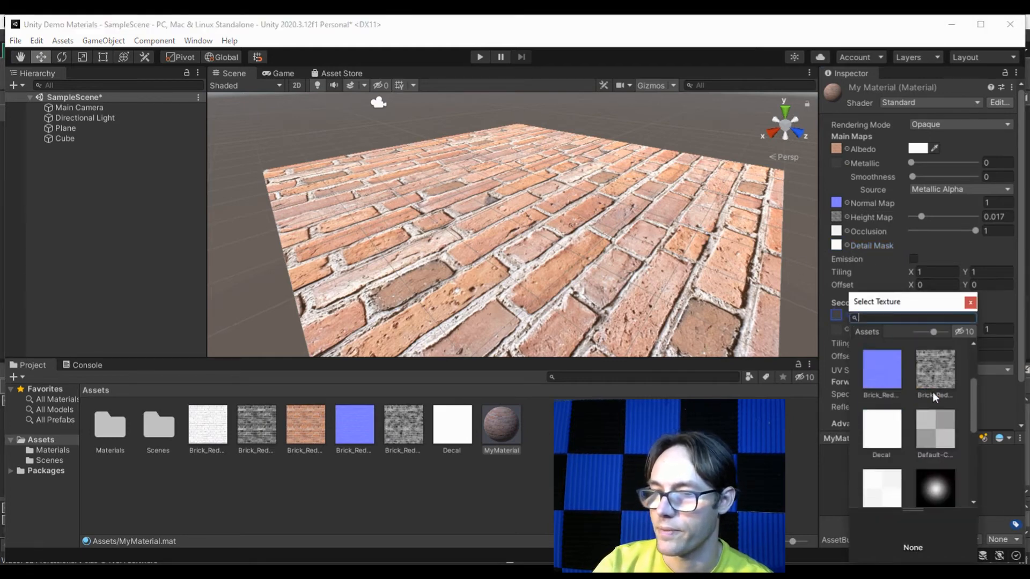
{"action": "double_click", "coordinate": [883, 432]}
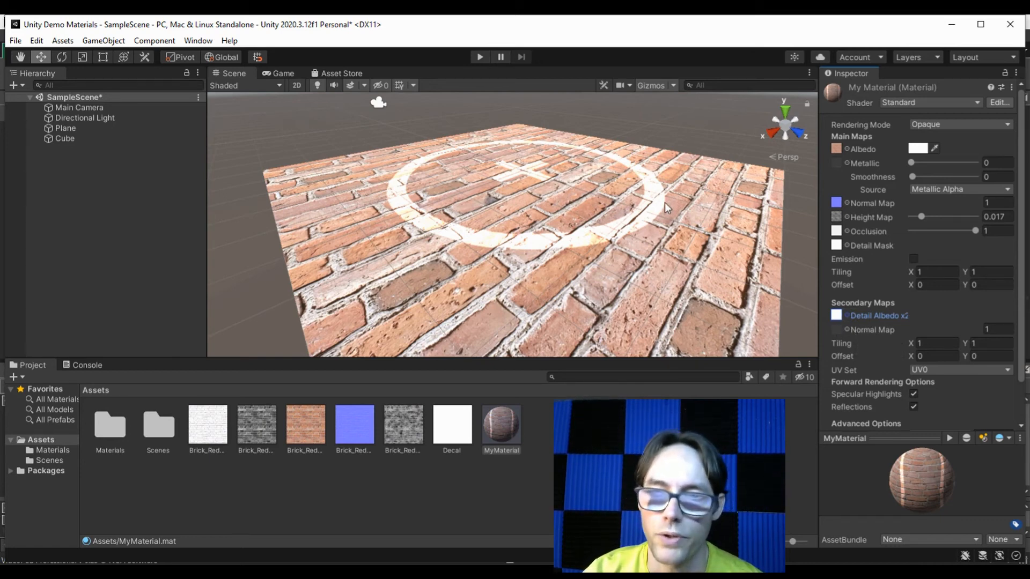
- Switch to Photoshop and add a black solid color fill layer beneath Layer 1 of the decal image
{"action": "left_click", "coordinate": [485, 569]}
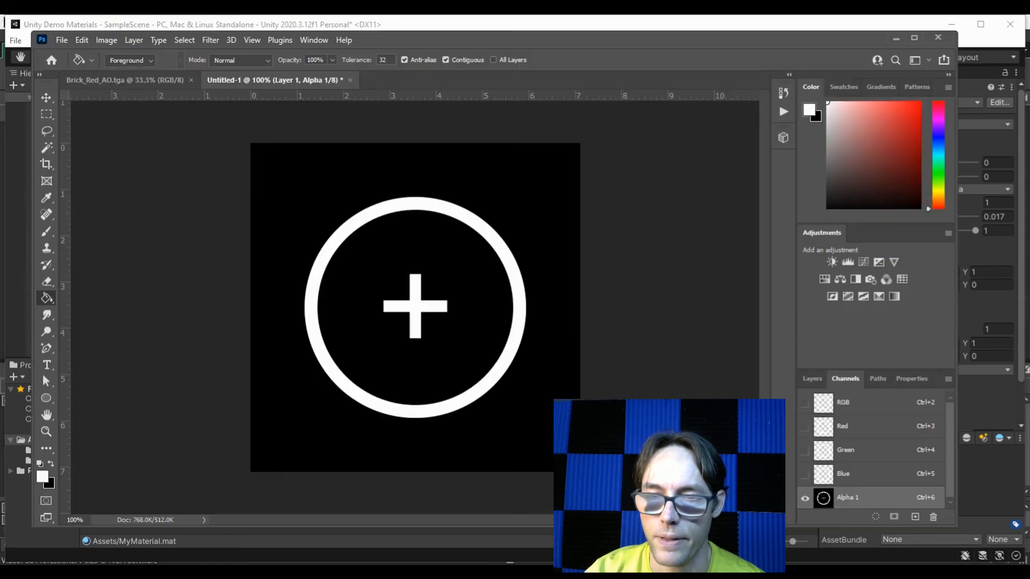
{"action": "left_click", "coordinate": [812, 379]}
{"action": "left_click", "coordinate": [885, 465]}
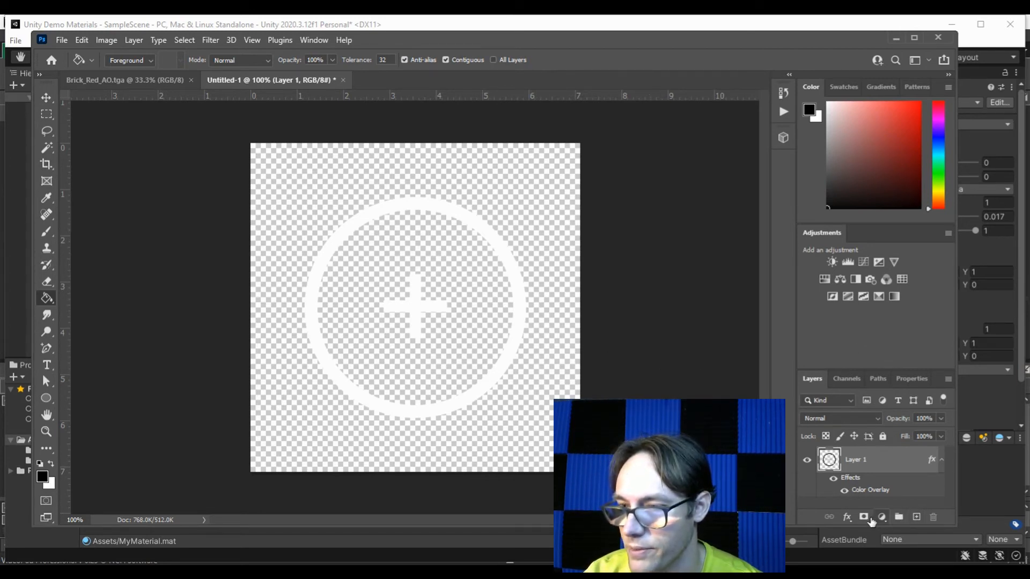
{"action": "left_click", "coordinate": [881, 517]}
{"action": "left_click", "coordinate": [901, 290]}
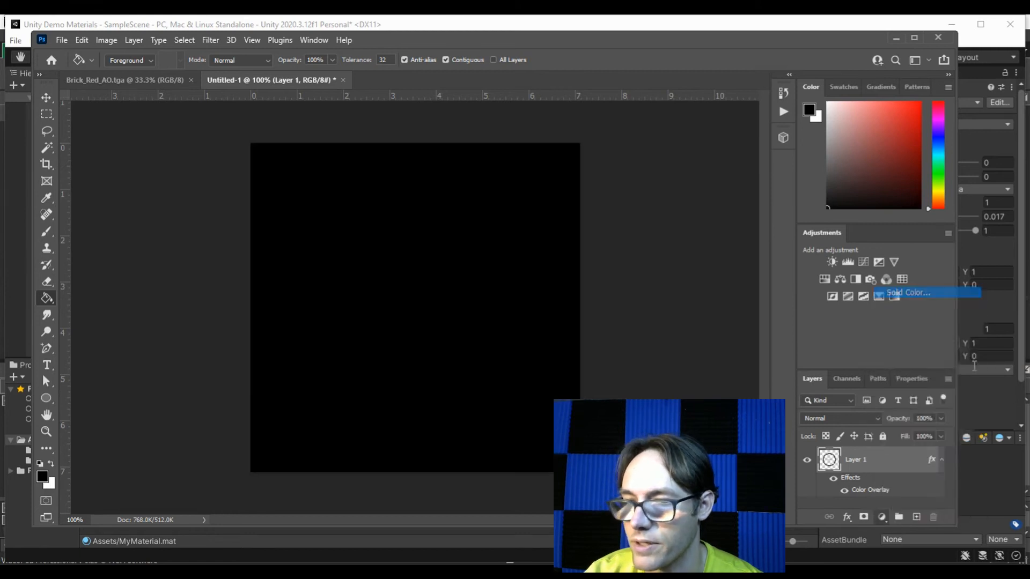
{"action": "left_click", "coordinate": [979, 302]}
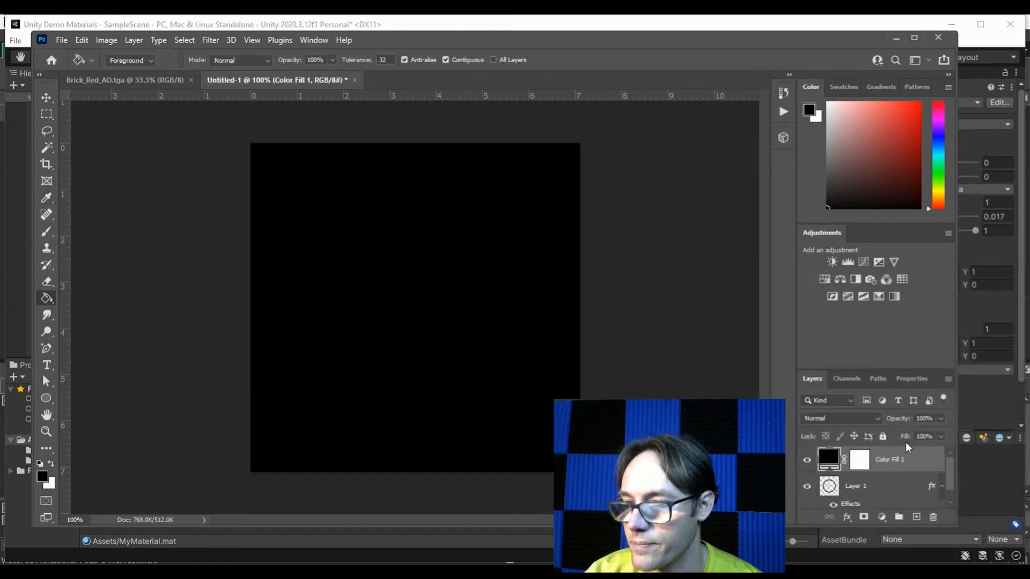
{"action": "left_click_drag", "start_coordinate": [889, 479], "coordinate": [858, 468]}
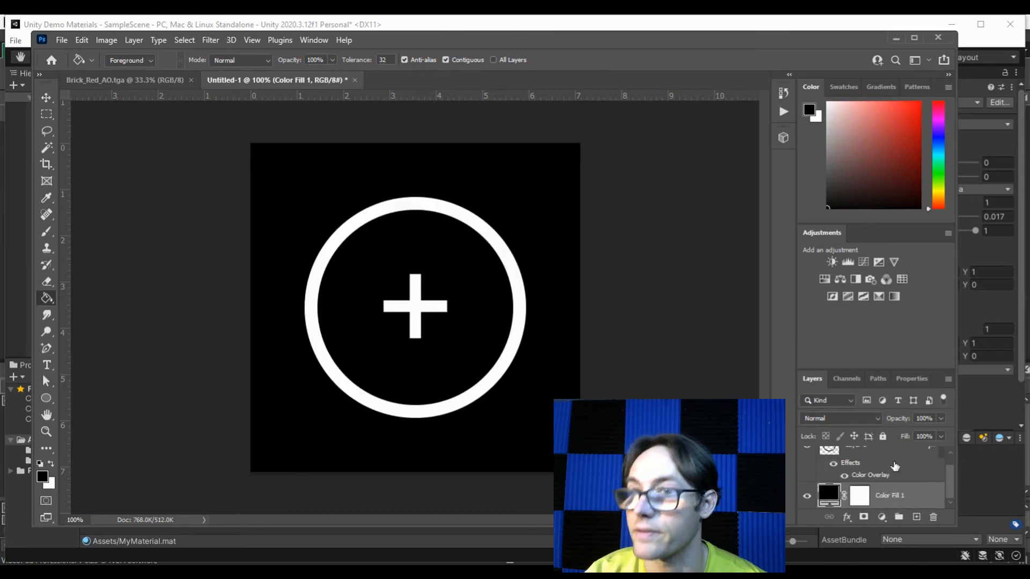
- Group Layer 1 and the Color Fill 1 layer of the decal image together
{"action": "left_click", "coordinate": [914, 38]}
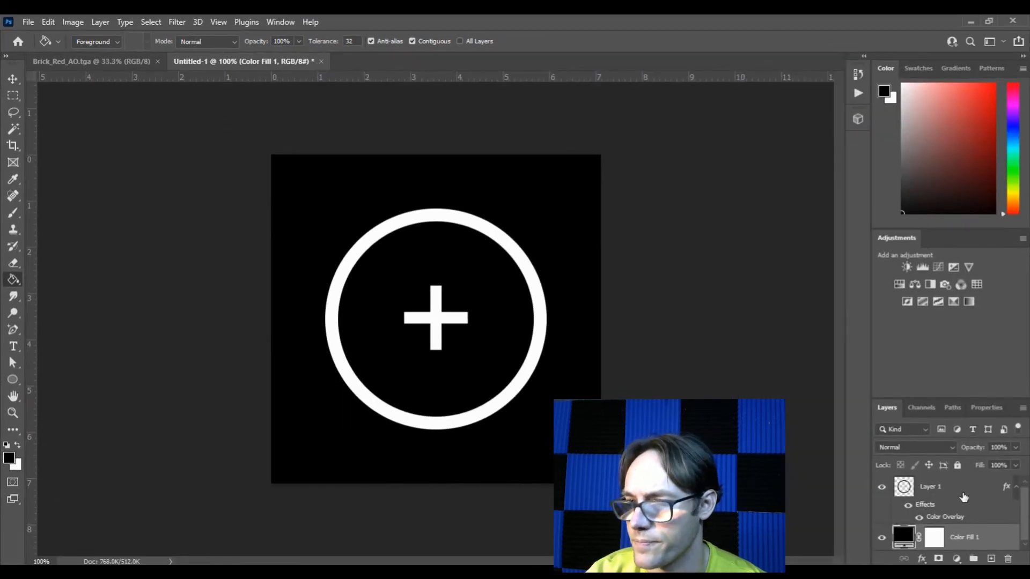
{"action": "left_click", "coordinate": [963, 492]}
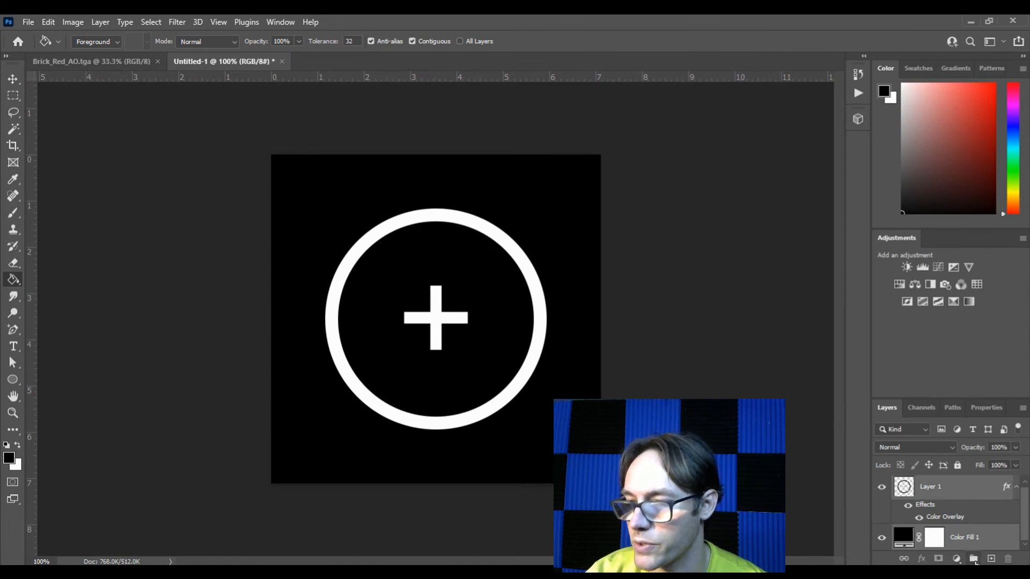
{"action": "left_click", "coordinate": [974, 559]}
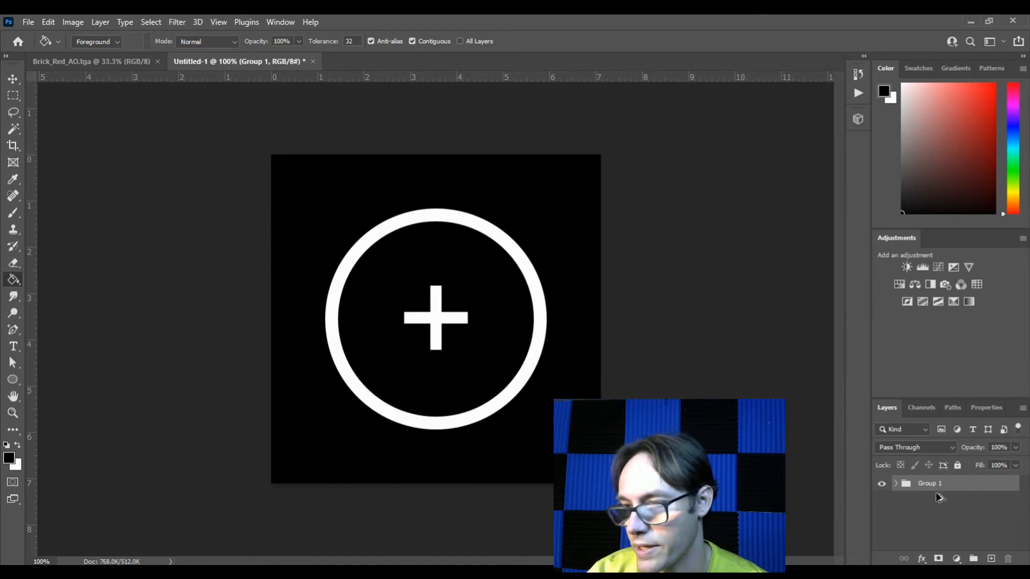
- Duplicate Group 1, hide the original group, and merge the copy into a single layer
{"action": "left_click_drag", "start_coordinate": [939, 486], "coordinate": [938, 521], "text": "alt"}
{"action": "left_click", "coordinate": [882, 483]}
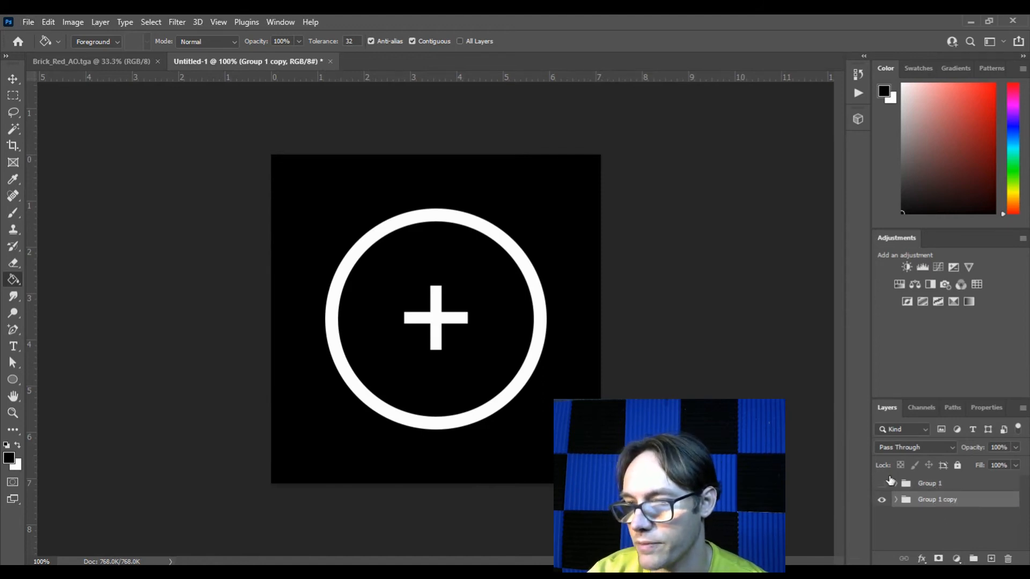
{"action": "right_click", "coordinate": [949, 505]}
{"action": "left_click", "coordinate": [897, 463]}
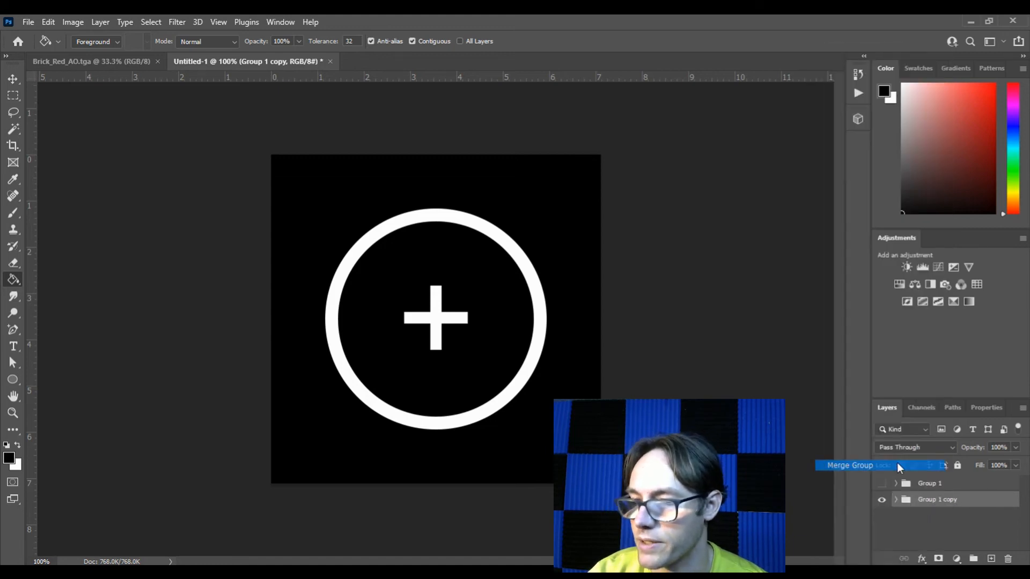
{"action": "left_click", "coordinate": [881, 507]}
{"action": "left_click", "coordinate": [881, 507]}
{"action": "left_click", "coordinate": [881, 508]}
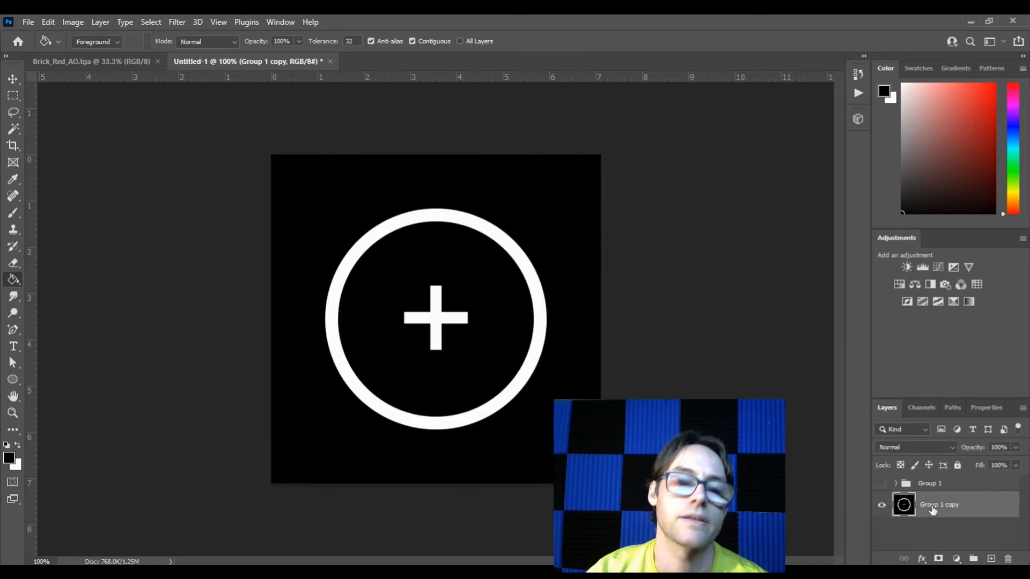
- Start the Generate Normal Map filter on the merged Group 1 copy layer and set its preview object to Cube
{"action": "left_click", "coordinate": [198, 22]}
{"action": "mouse_move", "coordinate": [177, 22]}
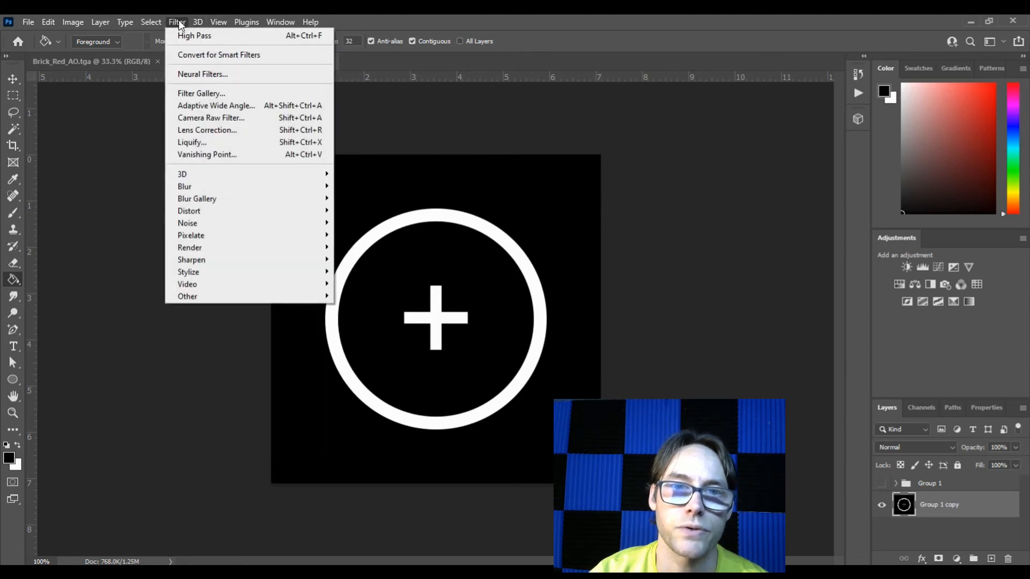
{"action": "mouse_move", "coordinate": [182, 176]}
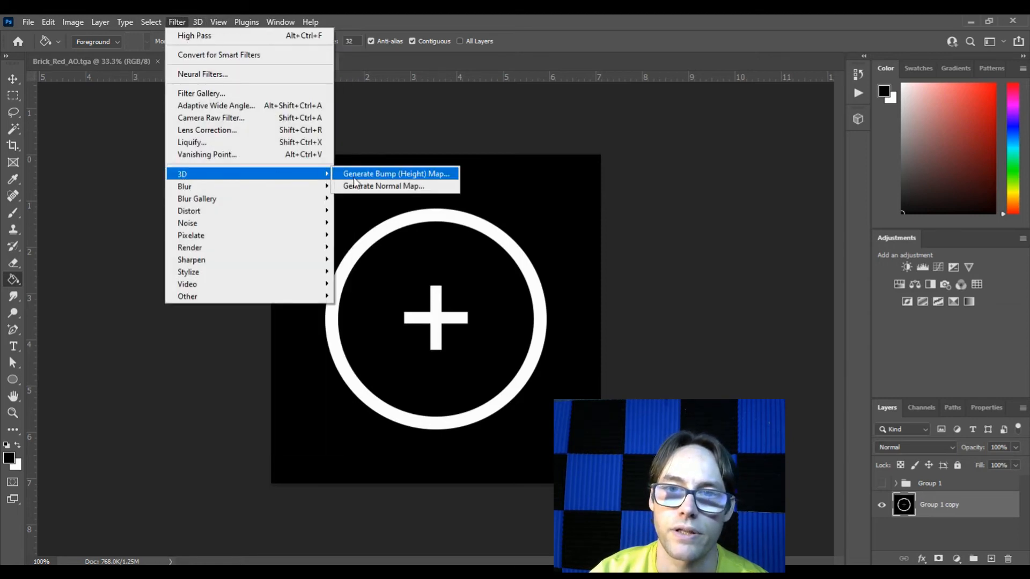
{"action": "left_click", "coordinate": [385, 185]}
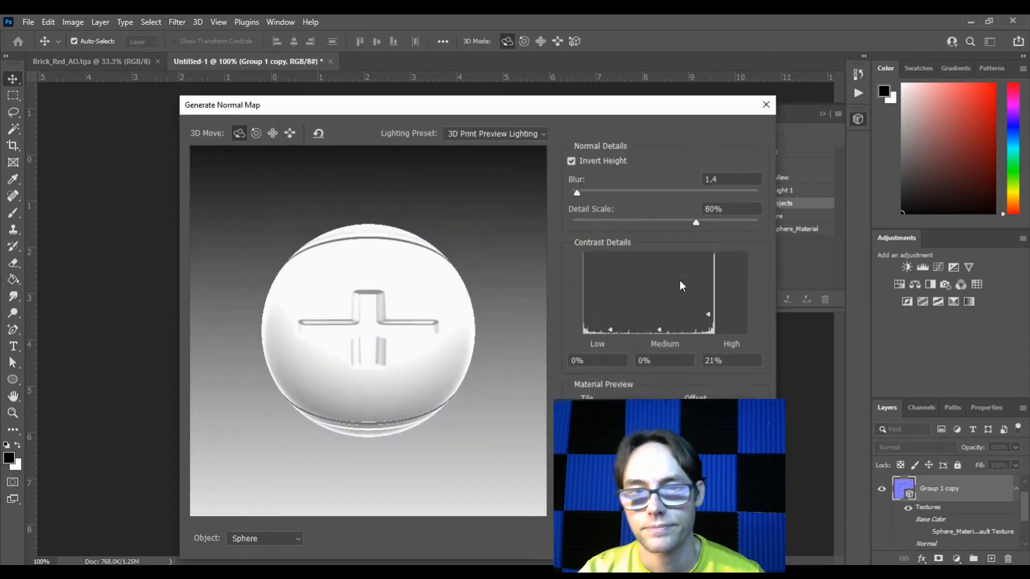
{"action": "left_click", "coordinate": [283, 536]}
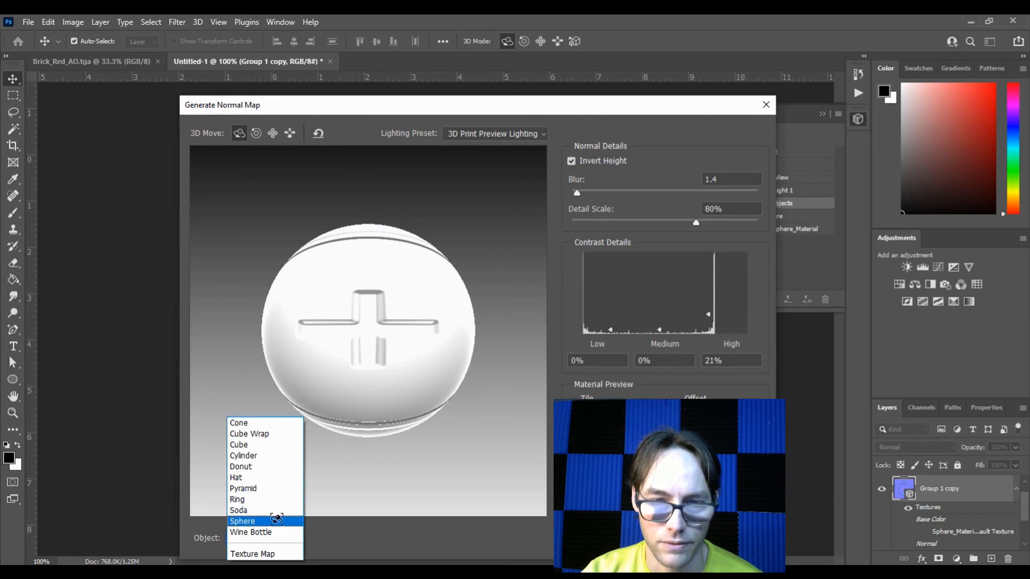
{"action": "left_click", "coordinate": [250, 445]}
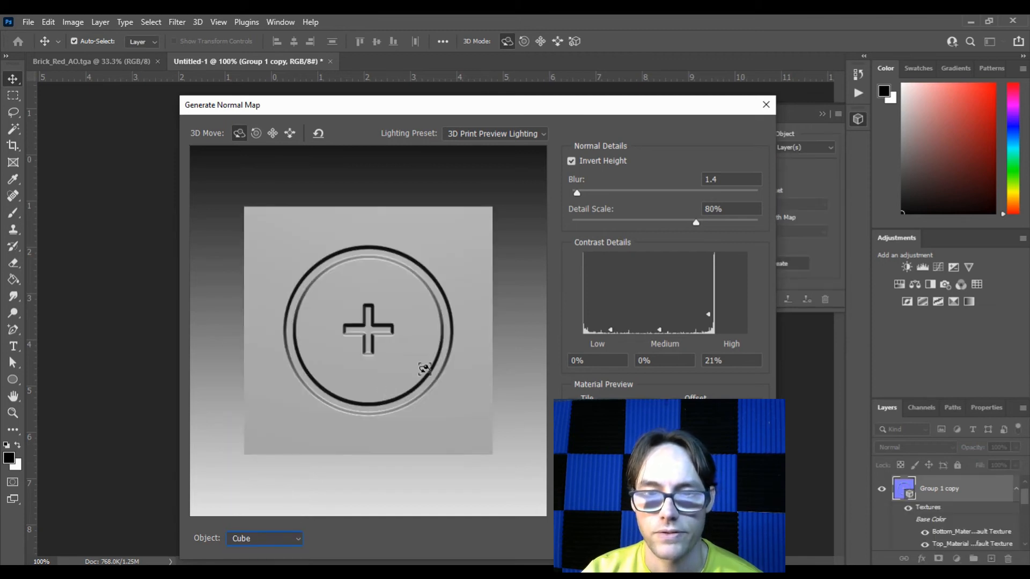
- Compare the normal map with Invert Height off and on, and apply it to the layer with Invert Height enabled
{"action": "left_click_drag", "start_coordinate": [338, 375], "coordinate": [457, 375]}
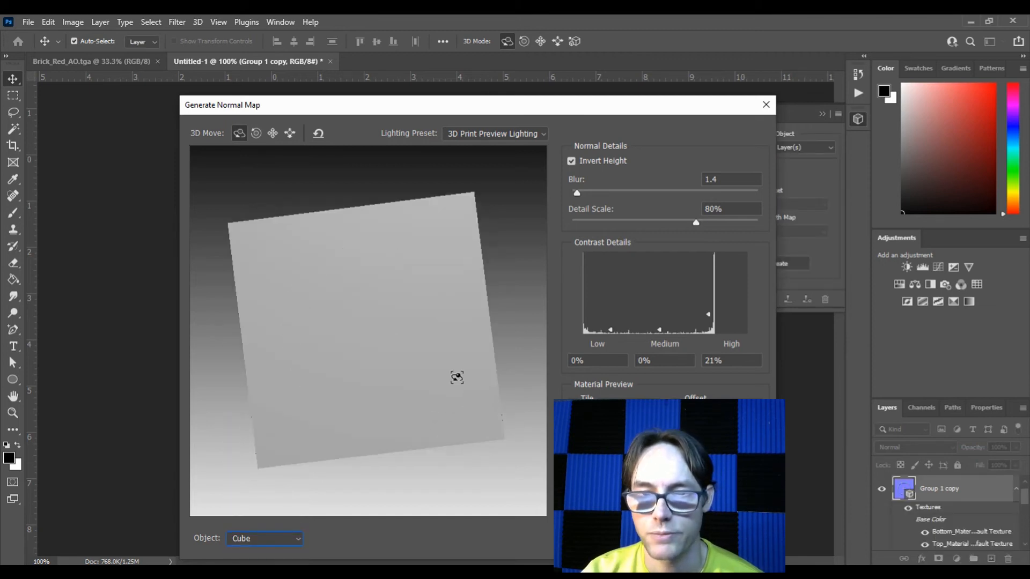
{"action": "left_click_drag", "start_coordinate": [398, 384], "coordinate": [399, 382]}
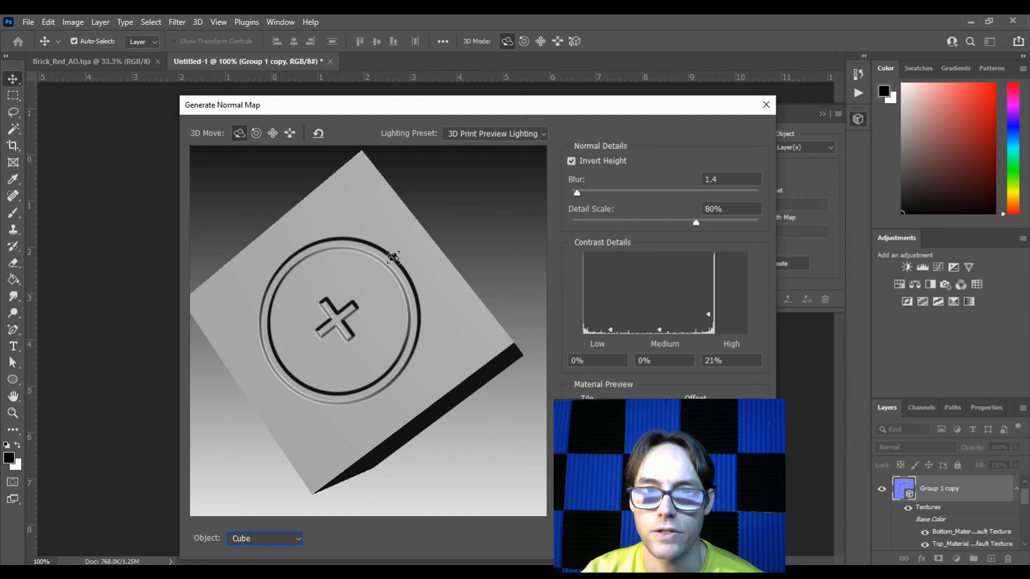
{"action": "left_click_drag", "start_coordinate": [305, 105], "coordinate": [642, 108]}
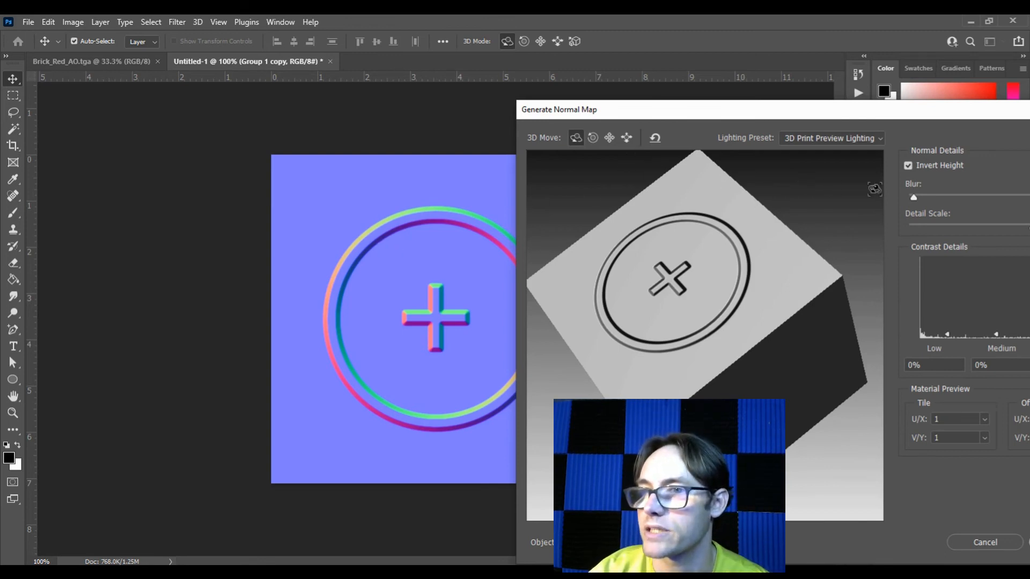
{"action": "left_click", "coordinate": [908, 166]}
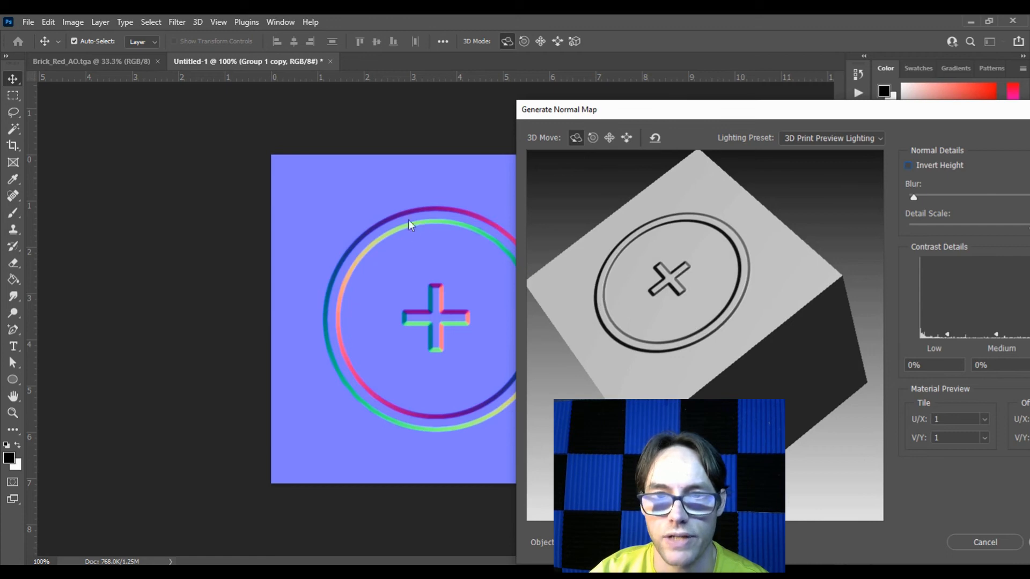
{"action": "left_click", "coordinate": [909, 166]}
{"action": "left_click", "coordinate": [909, 165]}
{"action": "left_click", "coordinate": [909, 165]}
{"action": "left_click", "coordinate": [909, 165]}
{"action": "left_click", "coordinate": [909, 165]}
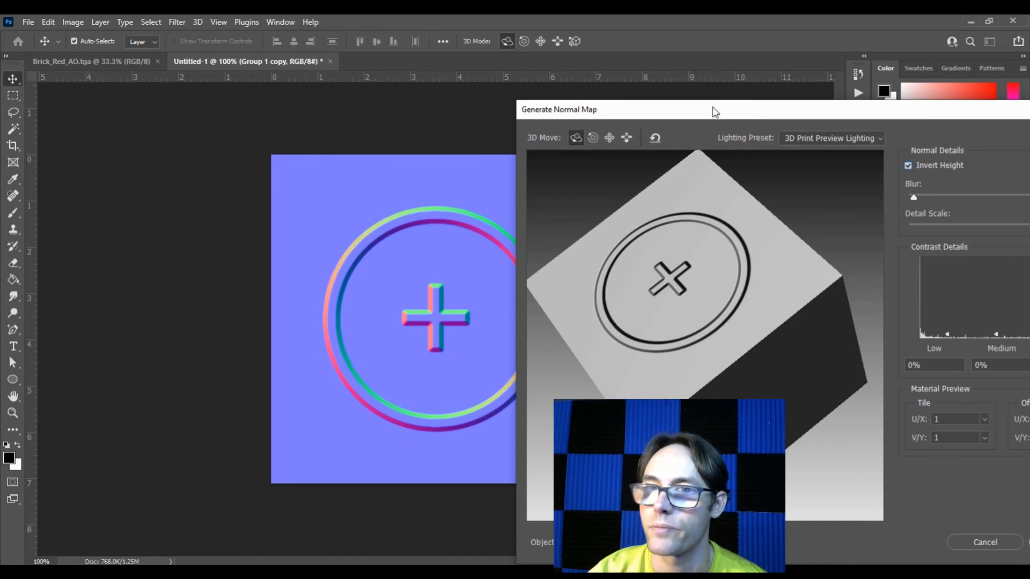
{"action": "left_click_drag", "start_coordinate": [658, 111], "coordinate": [454, 99]}
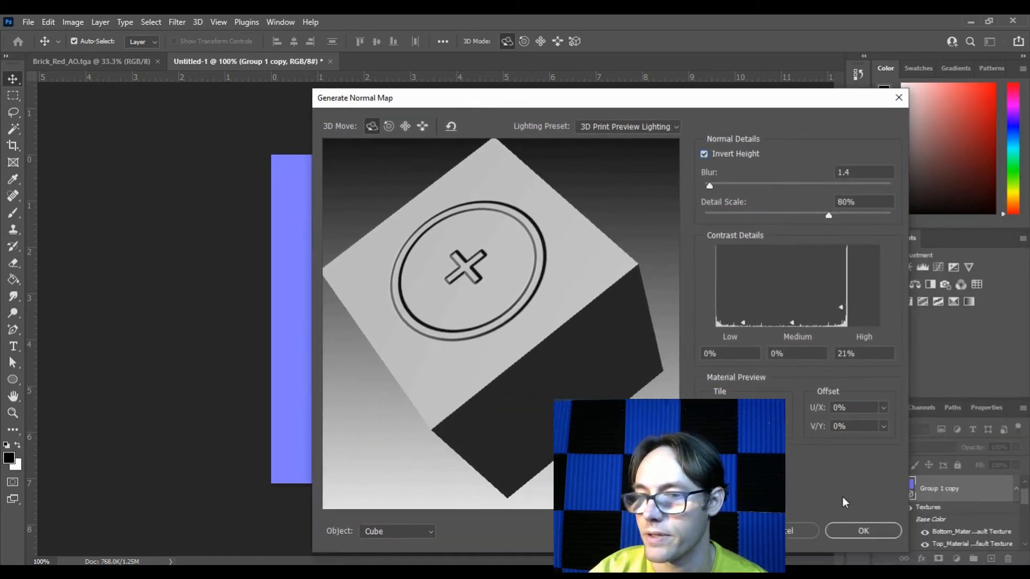
{"action": "left_click", "coordinate": [859, 530]}
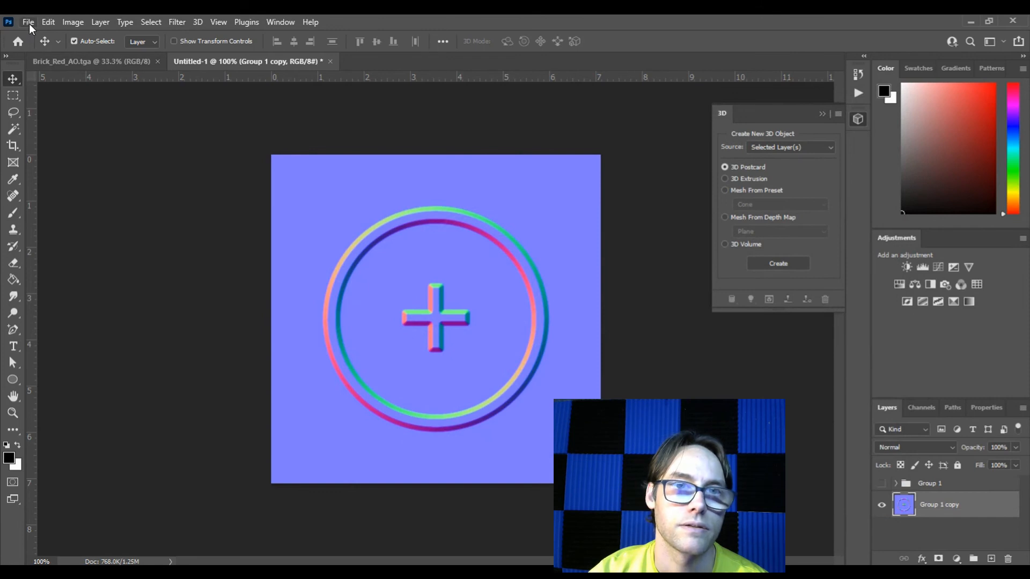
- Save a Targa copy of the normal map as Decal_Normal in the 2D Art folder at 32 bits/pixel
{"action": "left_click", "coordinate": [29, 24]}
{"action": "left_click", "coordinate": [85, 189]}
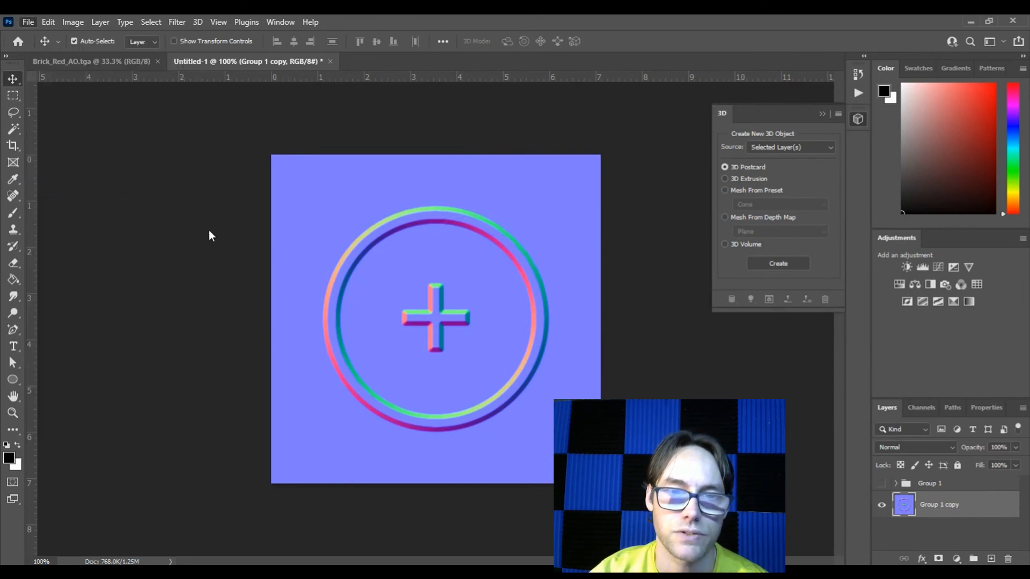
{"action": "left_click", "coordinate": [170, 274]}
{"action": "left_click", "coordinate": [169, 276]}
{"action": "left_click", "coordinate": [158, 271]}
{"action": "left_click", "coordinate": [149, 261]}
{"action": "left_click", "coordinate": [151, 259]}
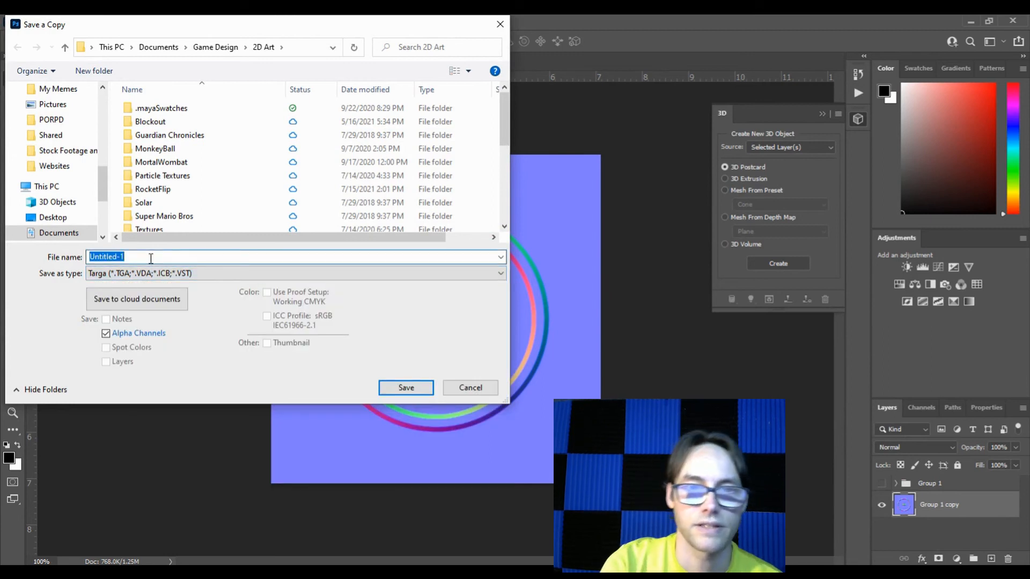
{"action": "type", "text": "Decal_Norm"}
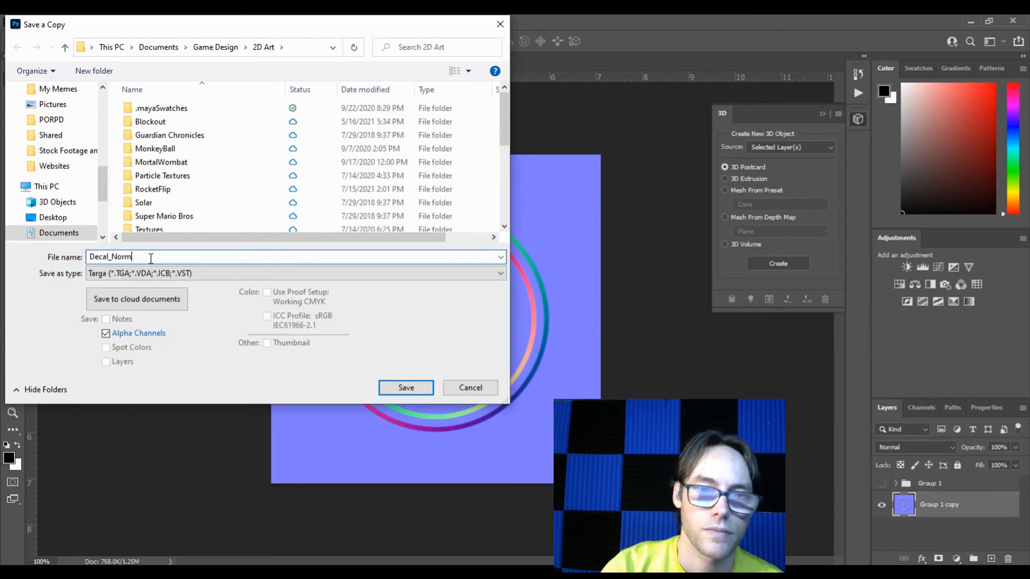
{"action": "left_click", "coordinate": [404, 384]}
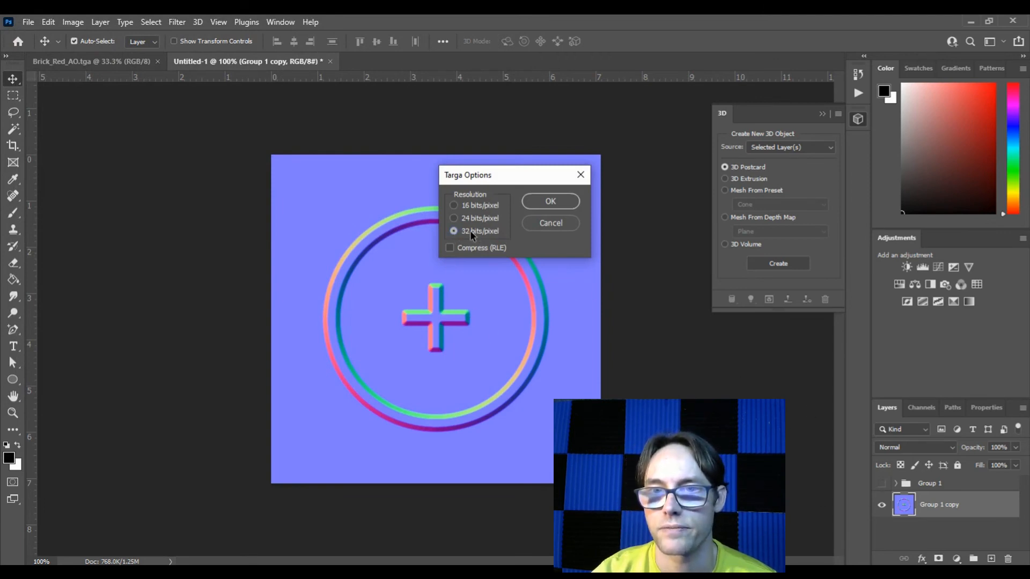
{"action": "left_click", "coordinate": [550, 202]}
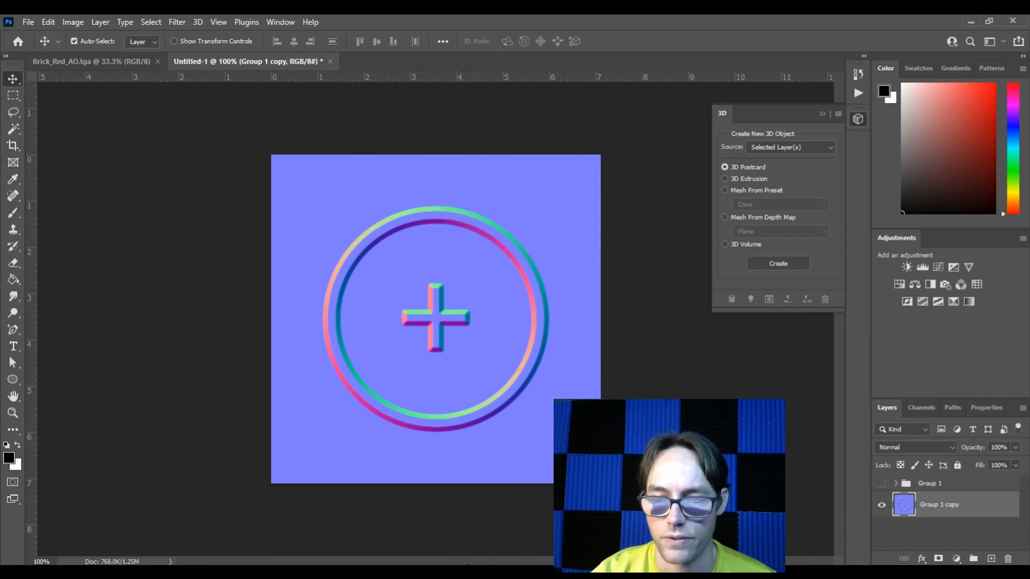
- Switch to Unity and import the Decal_Normal file from the 2D Art folder into the project's Assets
{"action": "left_click", "coordinate": [499, 572]}
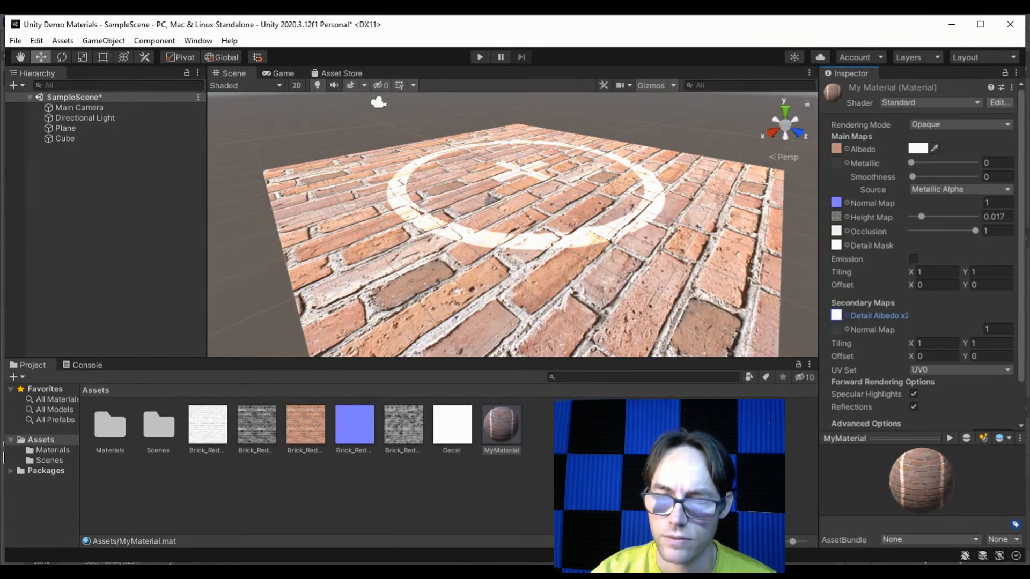
{"action": "left_click", "coordinate": [370, 572]}
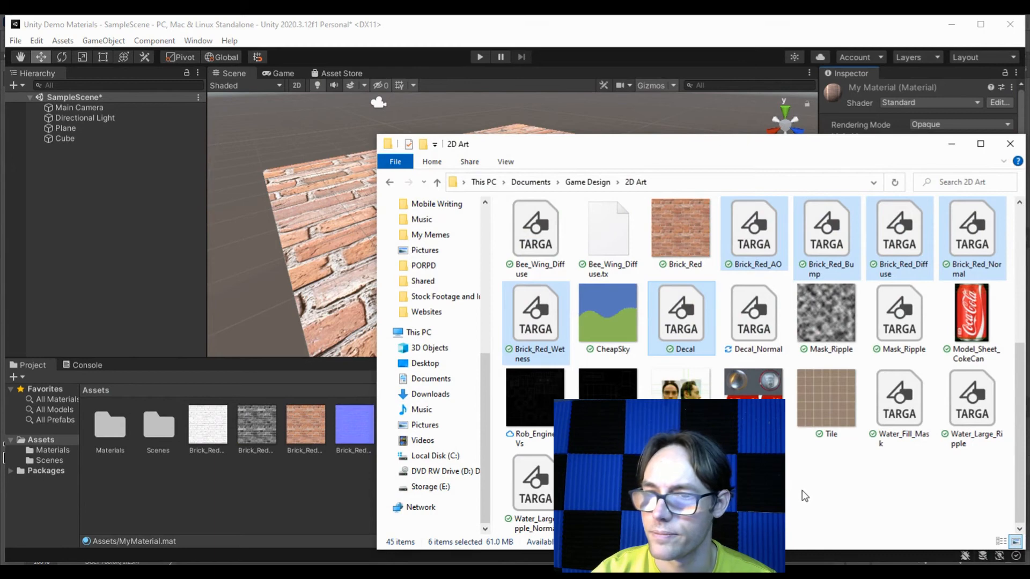
{"action": "left_click", "coordinate": [757, 326]}
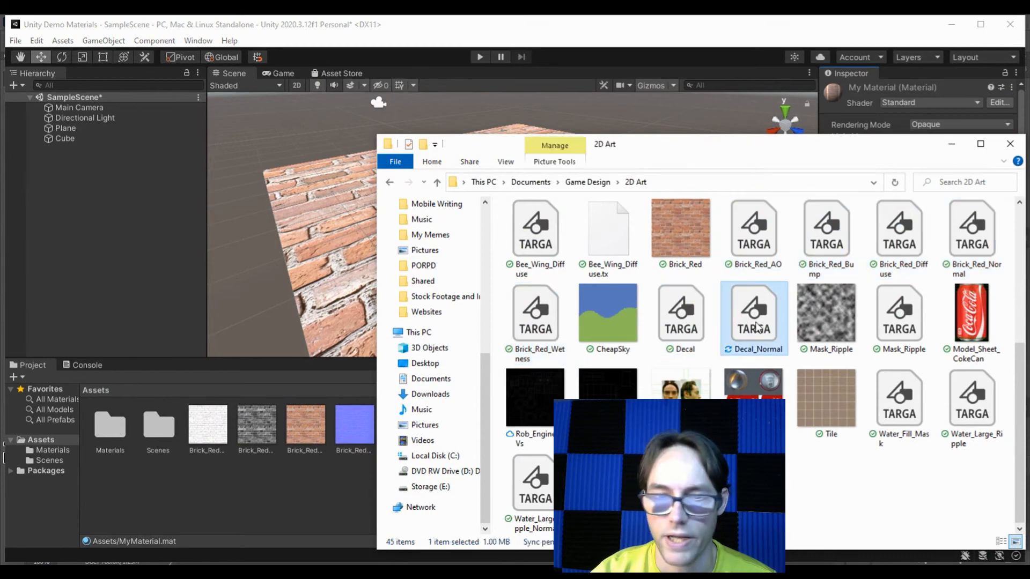
{"action": "left_click", "coordinate": [331, 490]}
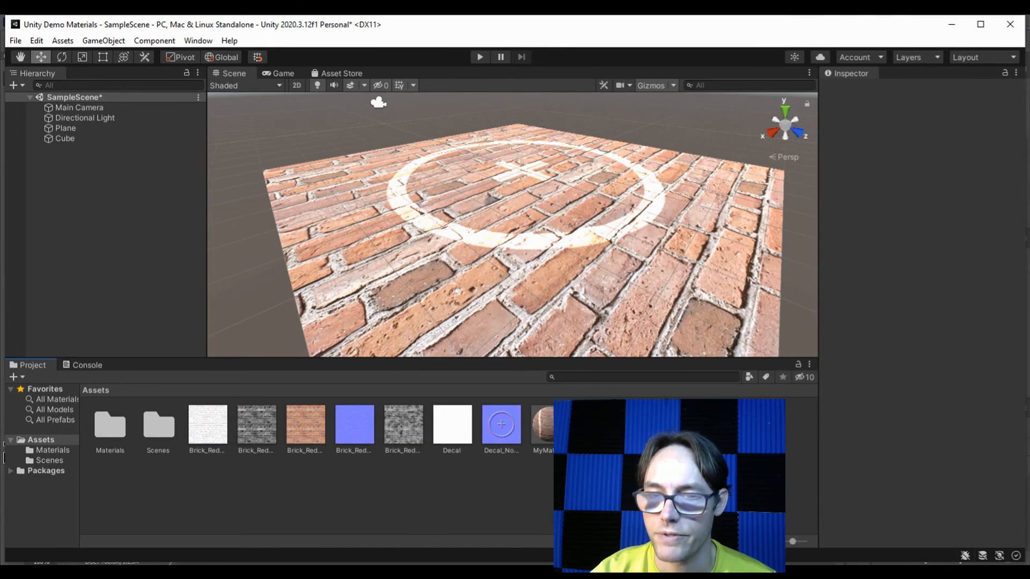
- Assign the Decal_Normal texture as MyMaterial's secondary Normal Map
{"action": "left_click", "coordinate": [543, 425]}
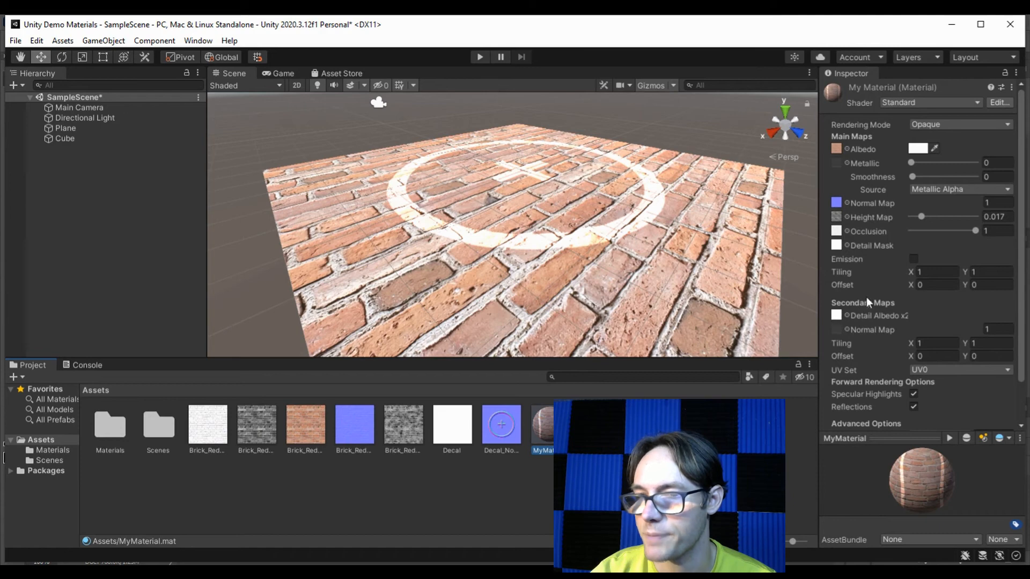
{"action": "left_click", "coordinate": [848, 329]}
{"action": "scroll", "coordinate": [885, 426], "scroll_direction": "down", "scroll_amount": 3}
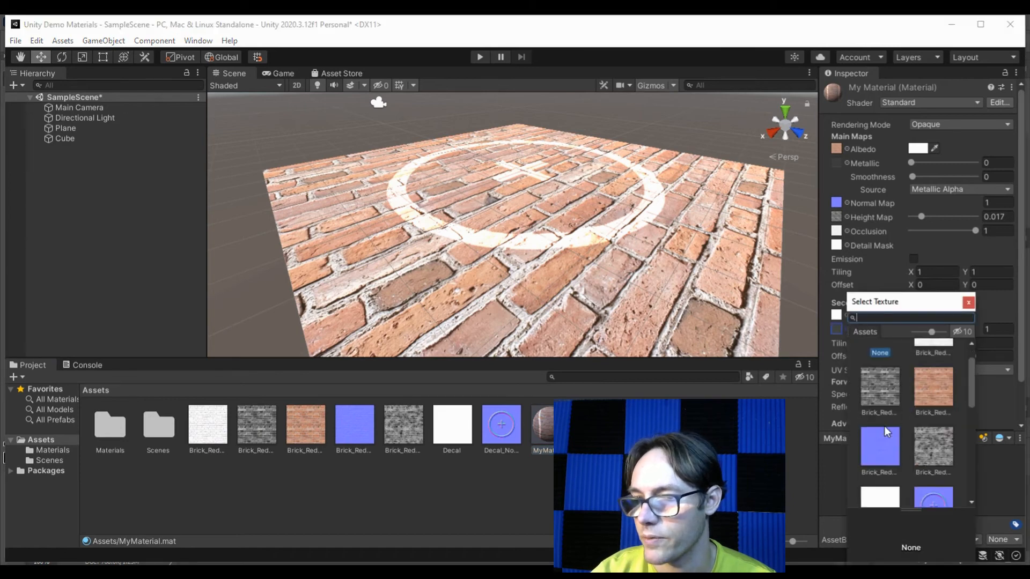
{"action": "left_click", "coordinate": [934, 434]}
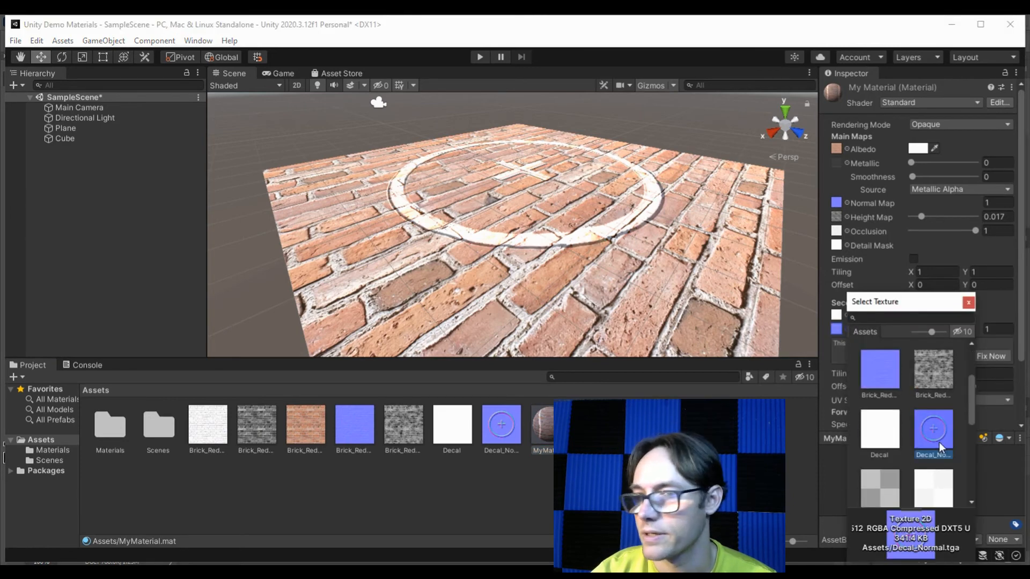
{"action": "left_click", "coordinate": [968, 303]}
- Set the tiling of MyMaterial's main maps to 3 in both X and Y
{"action": "scroll", "coordinate": [580, 218], "scroll_direction": "up", "scroll_amount": 6}
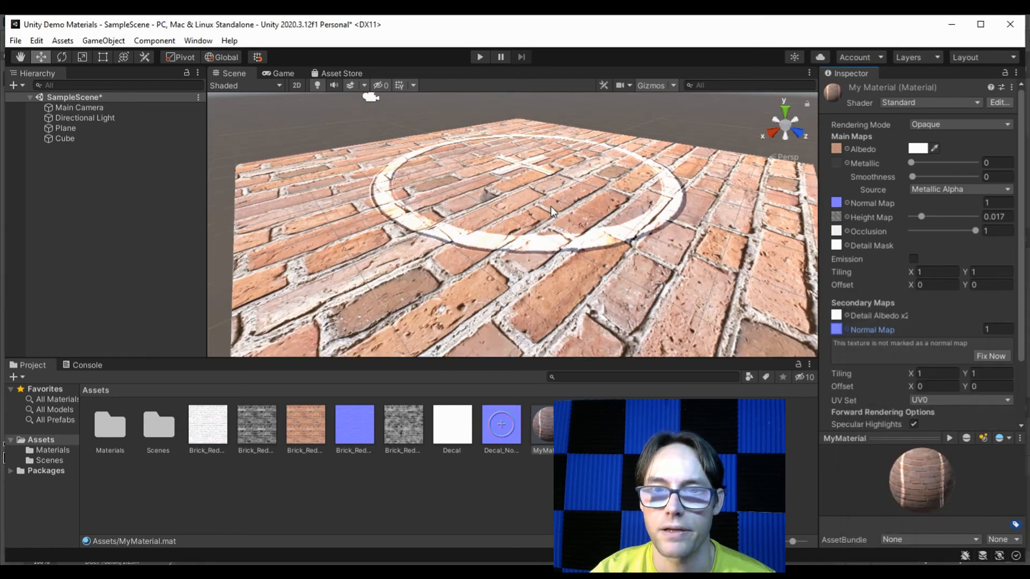
{"action": "left_click_drag", "start_coordinate": [584, 257], "coordinate": [494, 263], "text": "alt"}
{"action": "scroll", "coordinate": [601, 250], "scroll_direction": "down", "scroll_amount": 5}
{"action": "scroll", "coordinate": [494, 262], "scroll_direction": "down", "scroll_amount": 3}
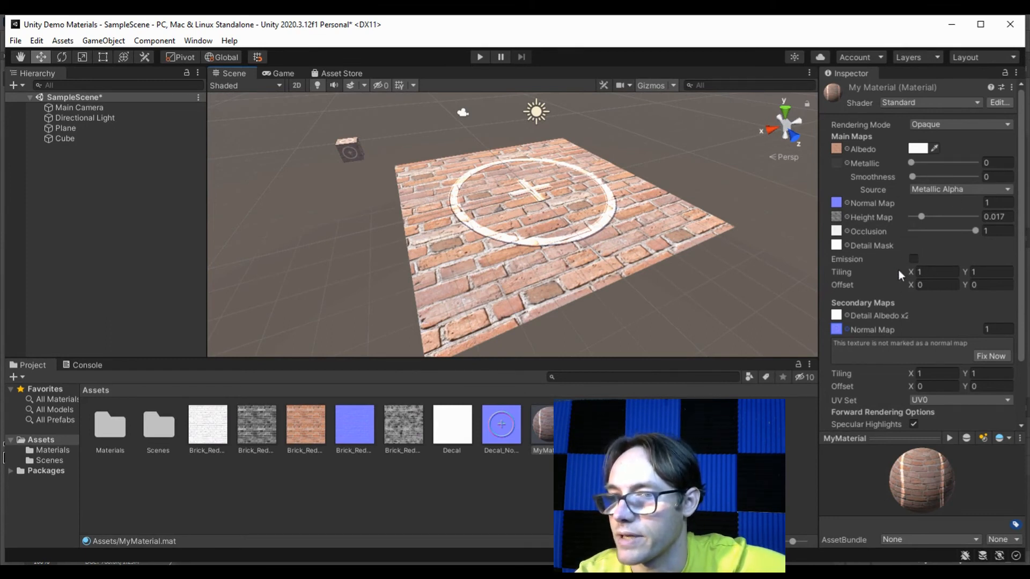
{"action": "left_click", "coordinate": [952, 270]}
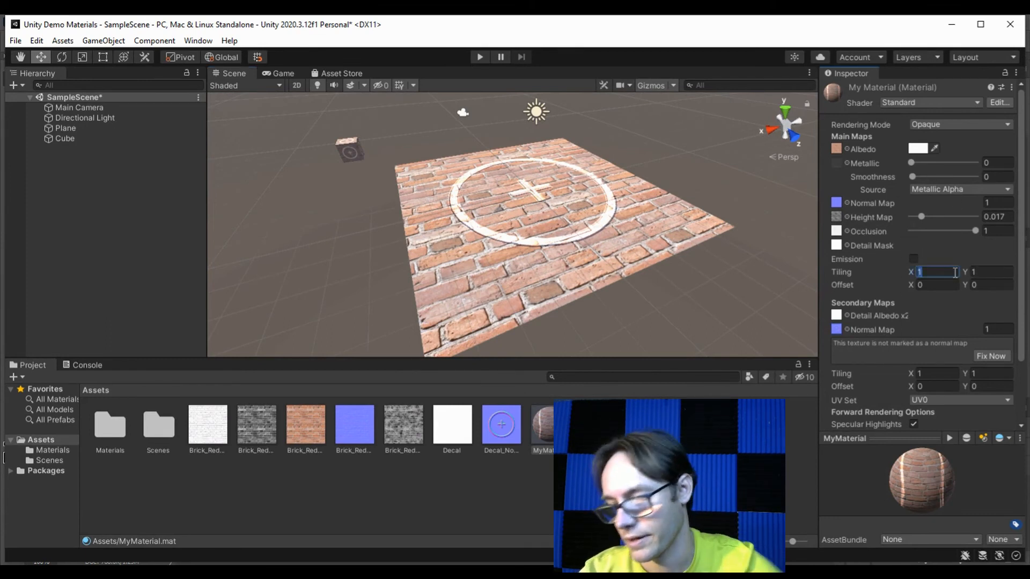
{"action": "type", "text": "3"}
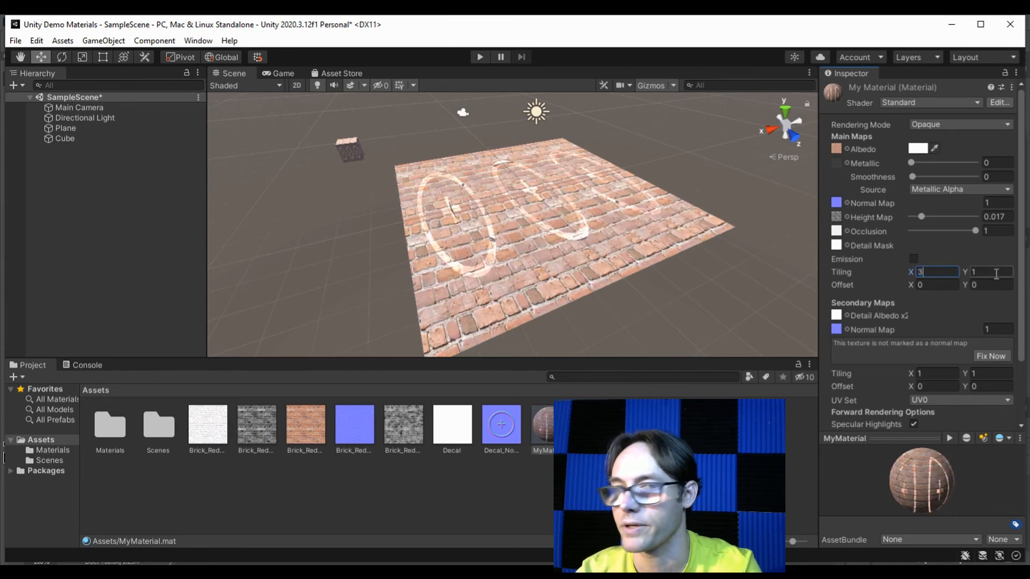
{"action": "left_click", "coordinate": [996, 273]}
{"action": "type", "text": "3"}
{"action": "scroll", "coordinate": [559, 265], "scroll_direction": "up", "scroll_amount": 5}
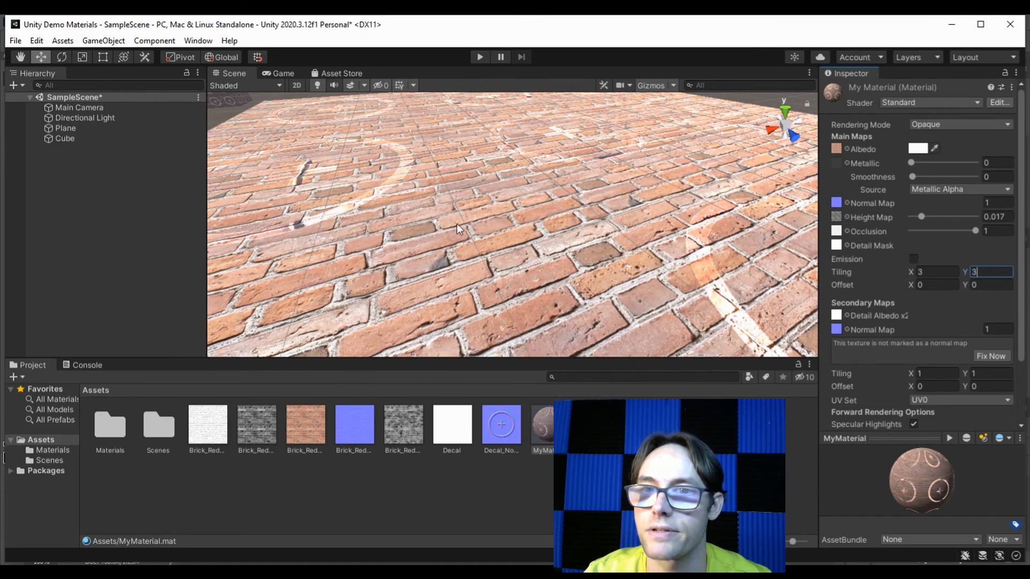
- Examine the tiled brick and decal pattern on the plane in the scene, both up close and from a distance
{"action": "scroll", "coordinate": [624, 228], "scroll_direction": "down", "scroll_amount": 4}
{"action": "scroll", "coordinate": [613, 233], "scroll_direction": "up", "scroll_amount": 8}
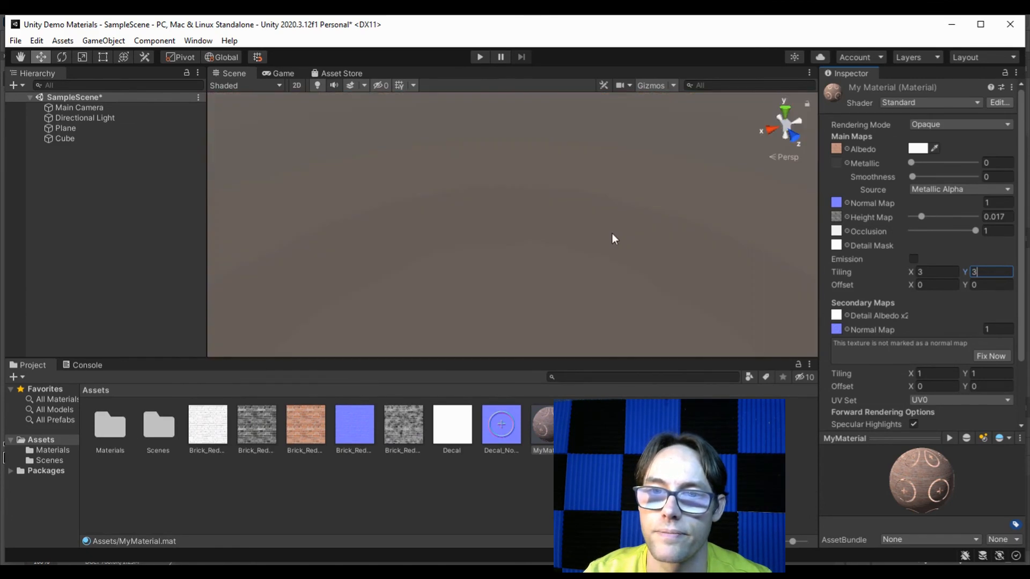
{"action": "scroll", "coordinate": [612, 232], "scroll_direction": "down", "scroll_amount": 3}
{"action": "scroll", "coordinate": [612, 233], "scroll_direction": "down", "scroll_amount": 3}
{"action": "scroll", "coordinate": [456, 225], "scroll_direction": "down", "scroll_amount": 8}
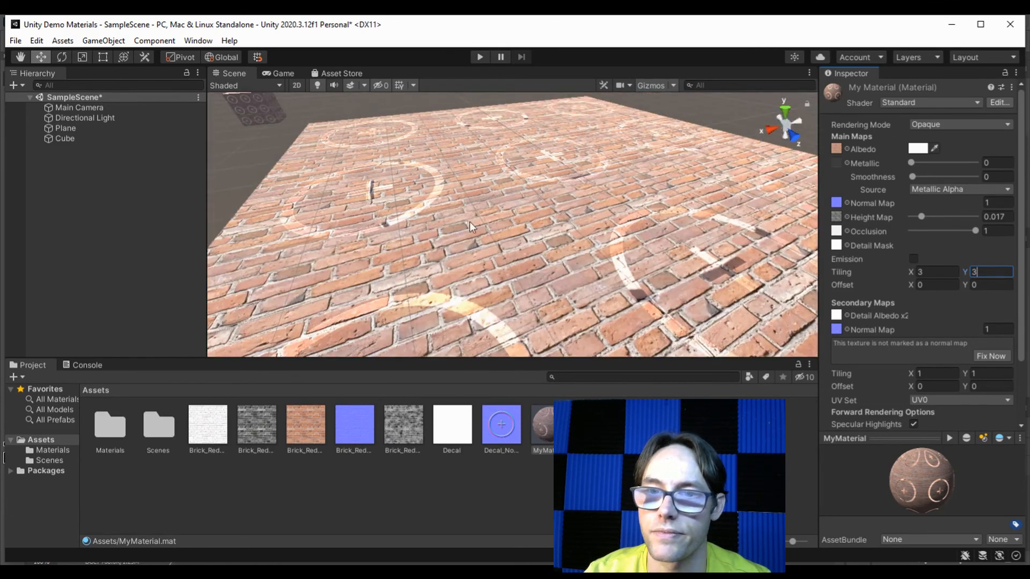
{"action": "scroll", "coordinate": [510, 217], "scroll_direction": "down", "scroll_amount": 2}
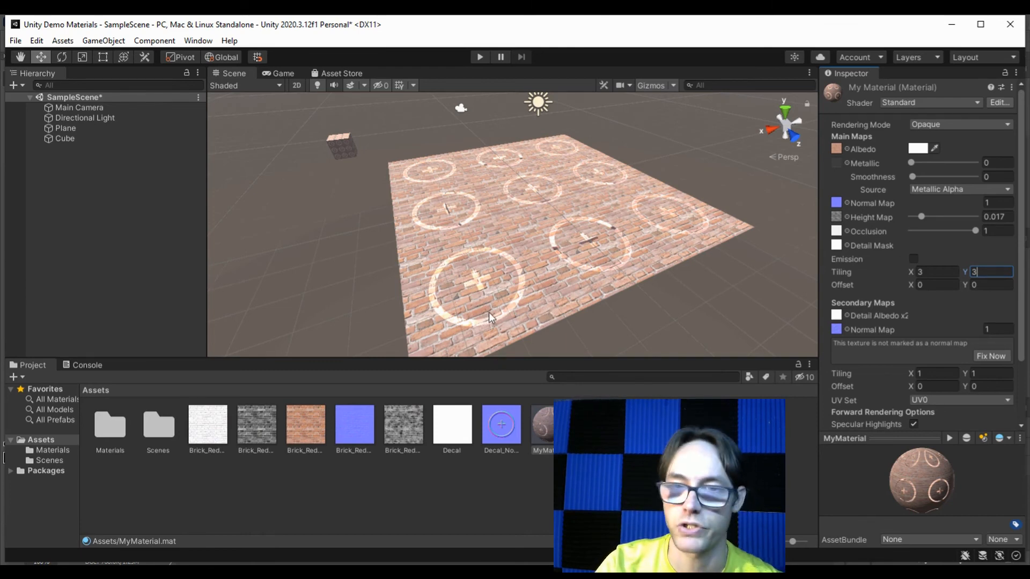
{"action": "middle_click_drag", "start_coordinate": [461, 298], "coordinate": [438, 290]}
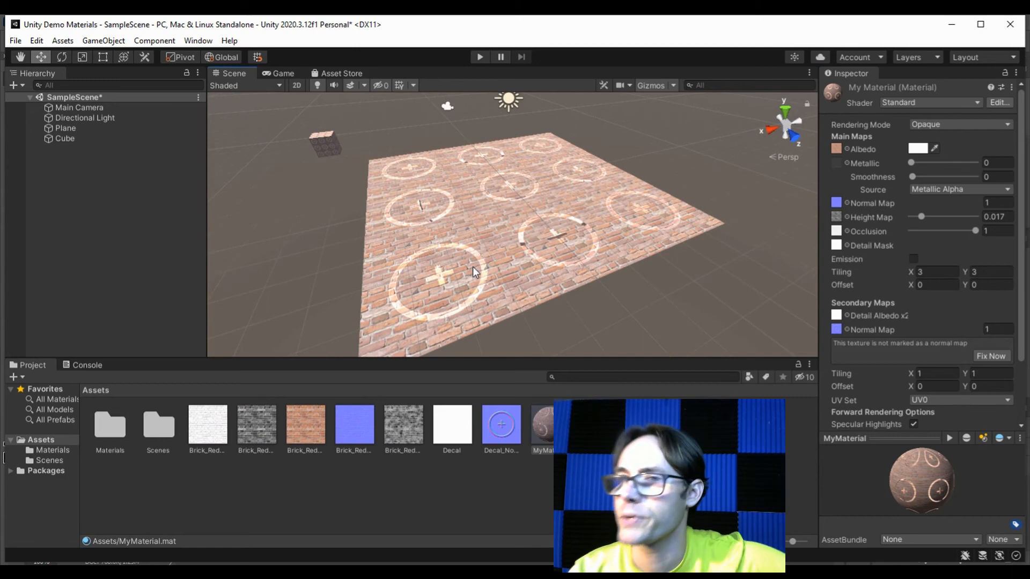
{"action": "scroll", "coordinate": [884, 292], "scroll_direction": "down", "scroll_amount": 3}
{"action": "scroll", "coordinate": [881, 300], "scroll_direction": "up", "scroll_amount": 3}
{"action": "scroll", "coordinate": [880, 307], "scroll_direction": "down", "scroll_amount": 3}
{"action": "scroll", "coordinate": [881, 305], "scroll_direction": "up", "scroll_amount": 3}
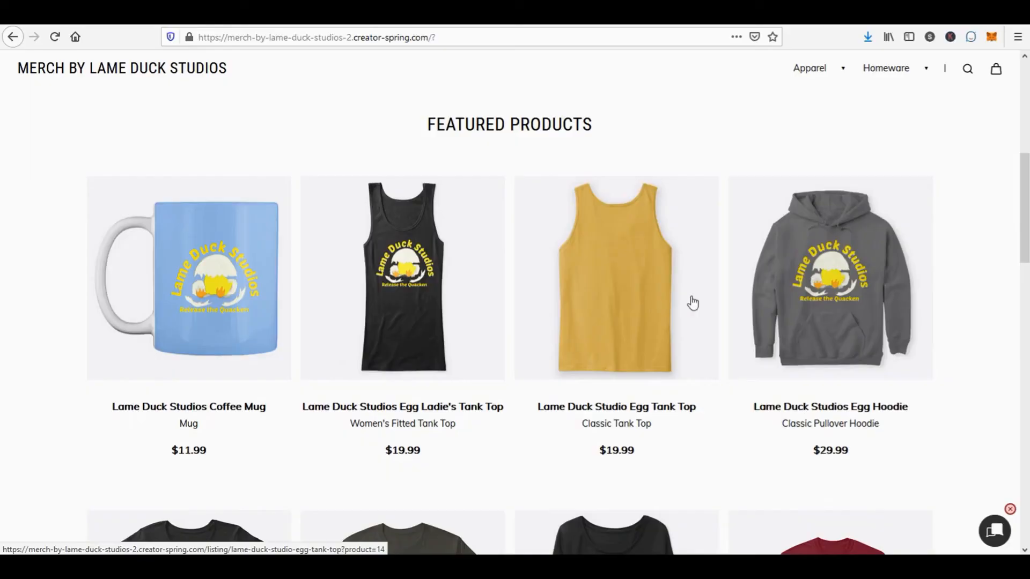
{"action": "scroll", "coordinate": [892, 398], "scroll_direction": "down", "scroll_amount": 3}
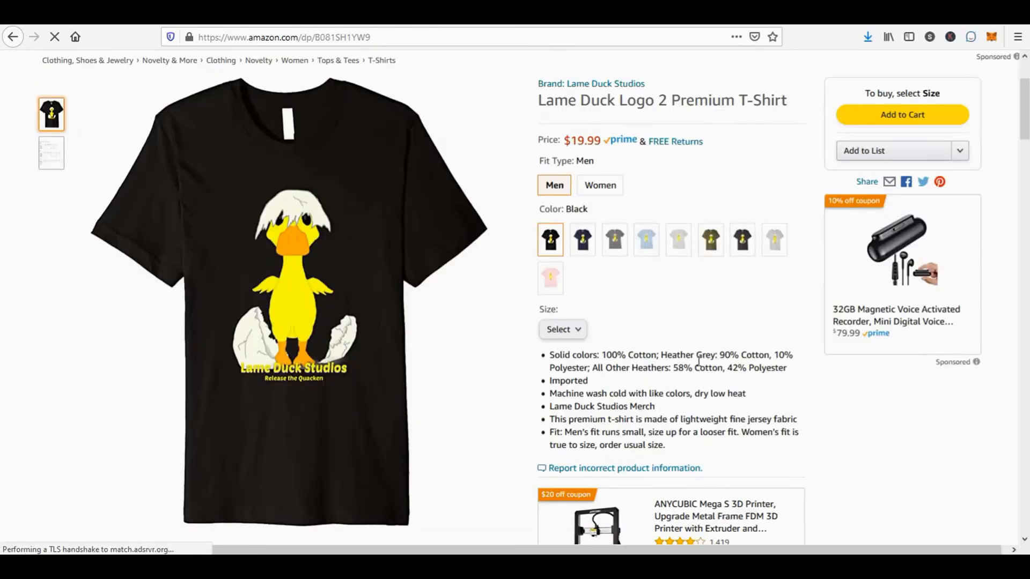
{"action": "scroll", "coordinate": [697, 363], "scroll_direction": "down", "scroll_amount": 4}
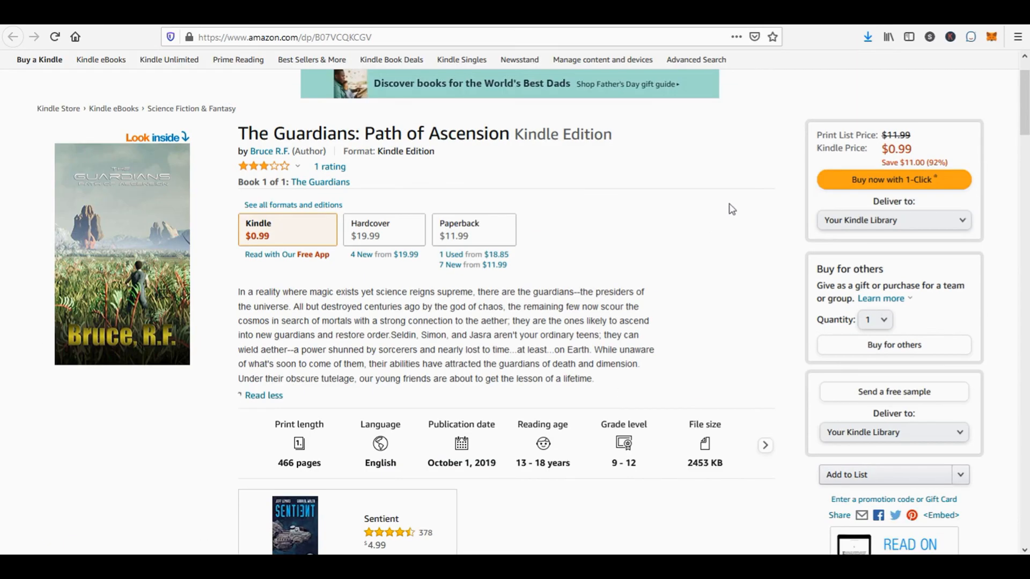
{"action": "scroll", "coordinate": [730, 209], "scroll_direction": "down", "scroll_amount": 1}
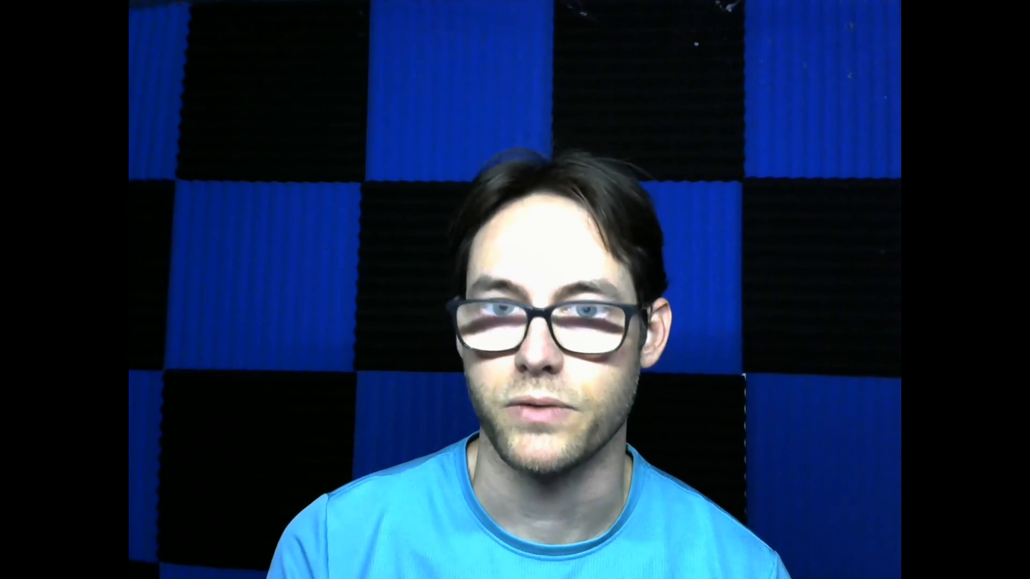